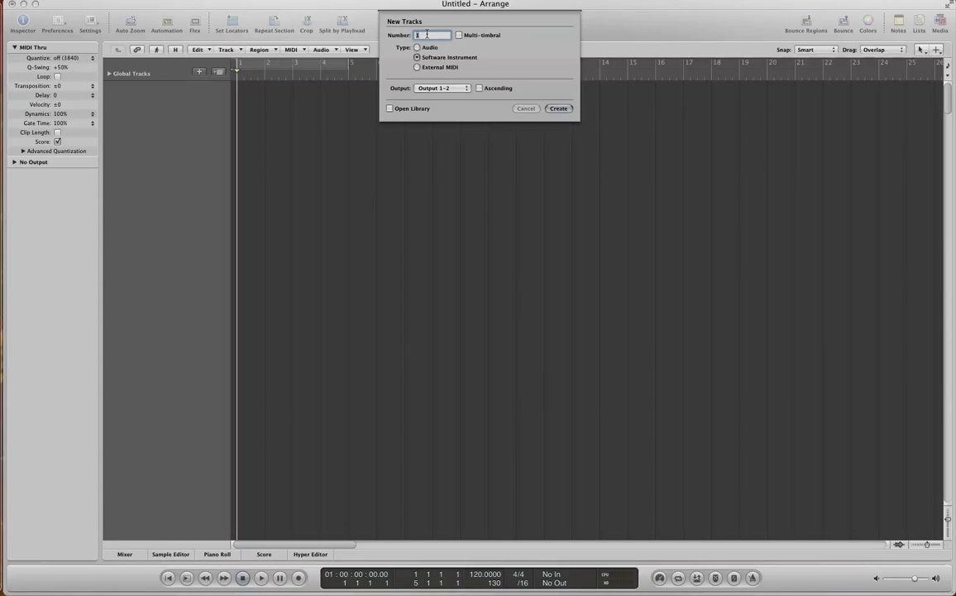
Create two software instrument tracks and select the first one
text(2)
key(Return)
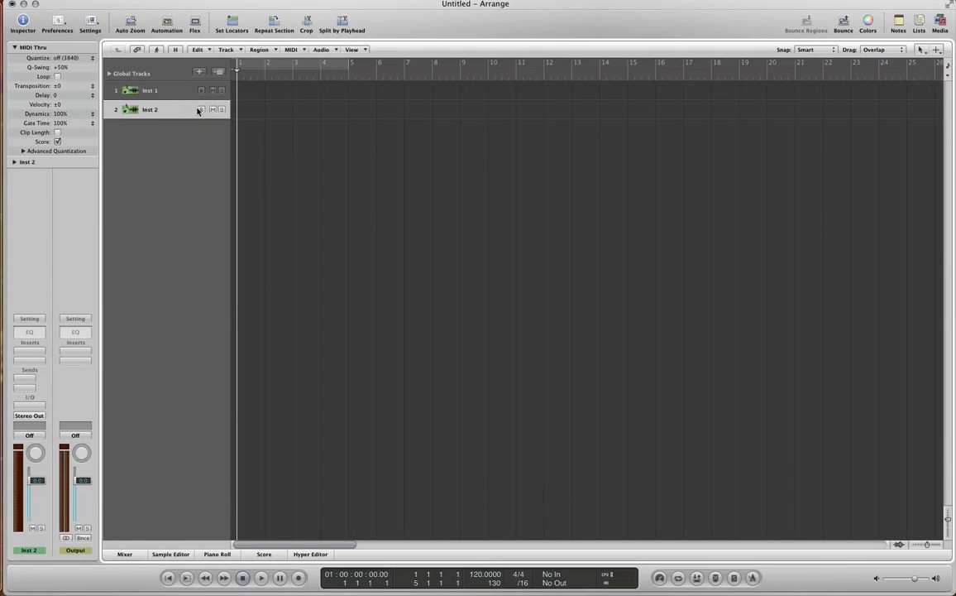
click(199, 92)
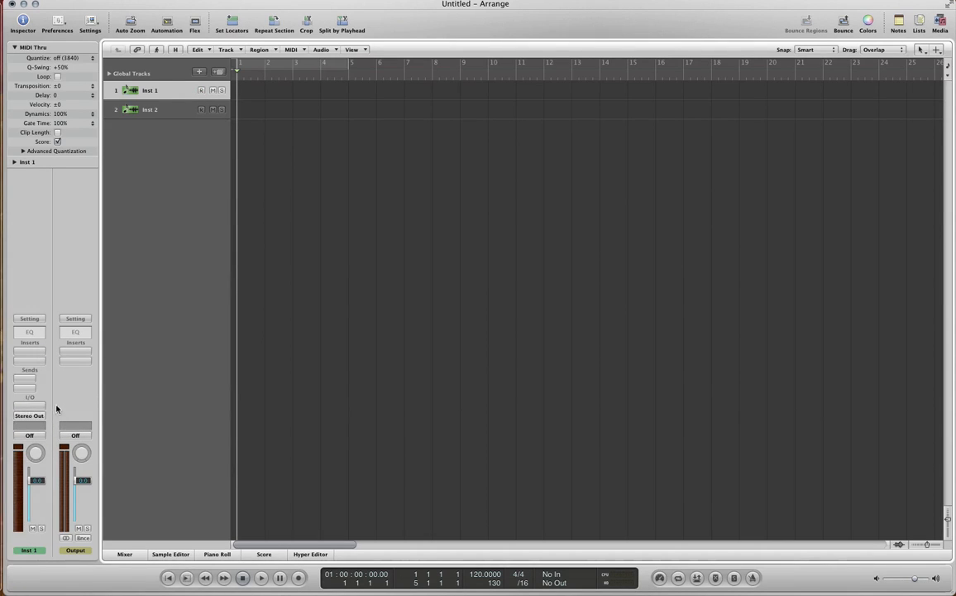
Insert the Ultrabeat drum synth as Multi Output (8xStereo, 8xMono) on track 1 and move its window clear of the channel strips
click(26, 405)
mouse_move(49, 549)
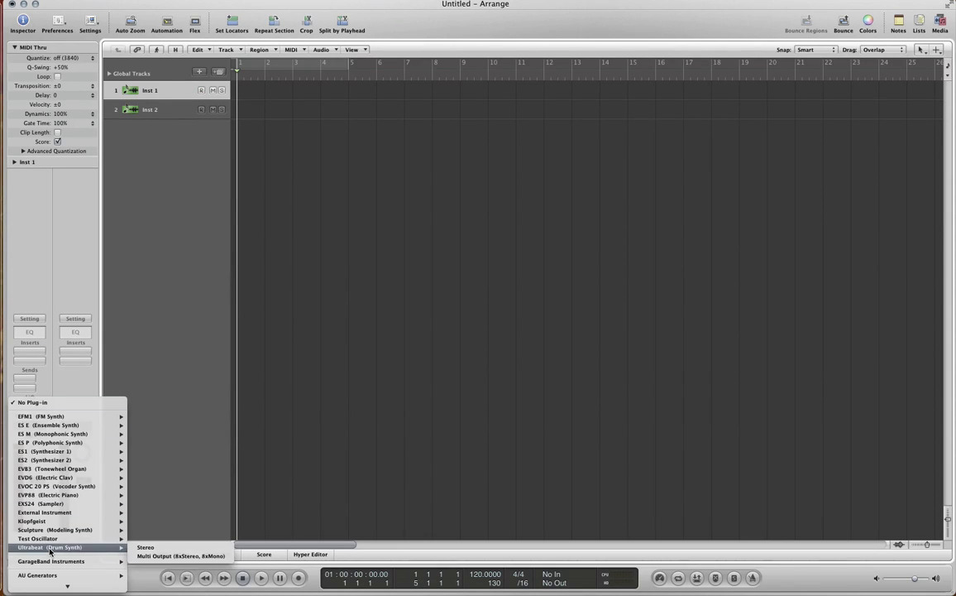
click(158, 557)
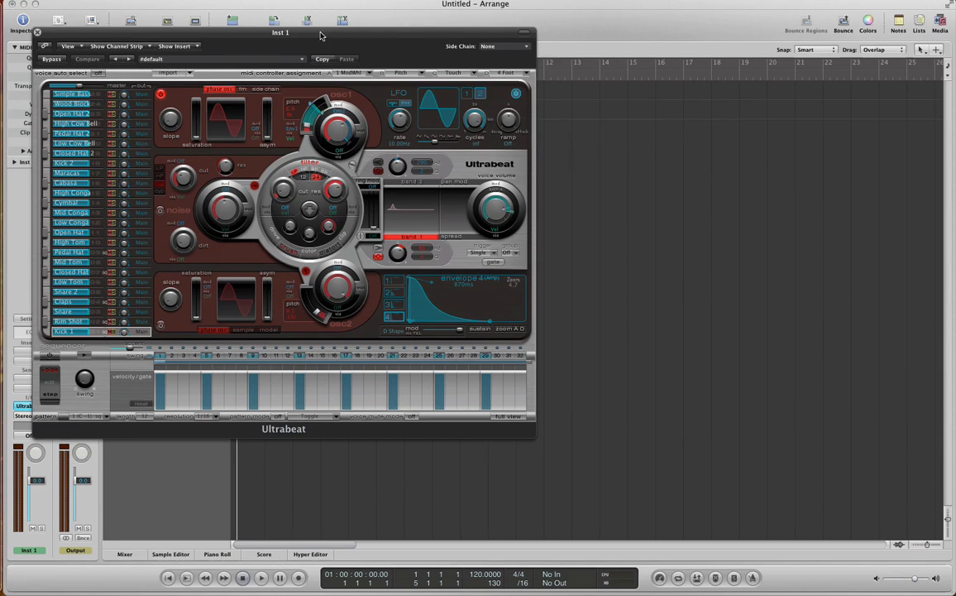
drag(308, 36, 488, 28)
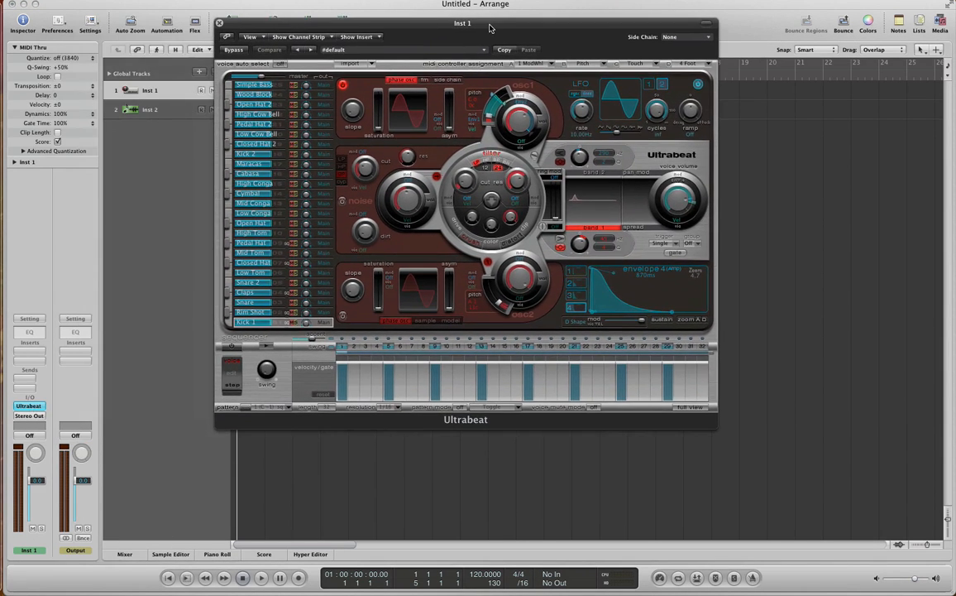
Load the Drag & Drop Samples setting from Ultrabeat's 01 Drum Kits
click(403, 51)
mouse_move(444, 232)
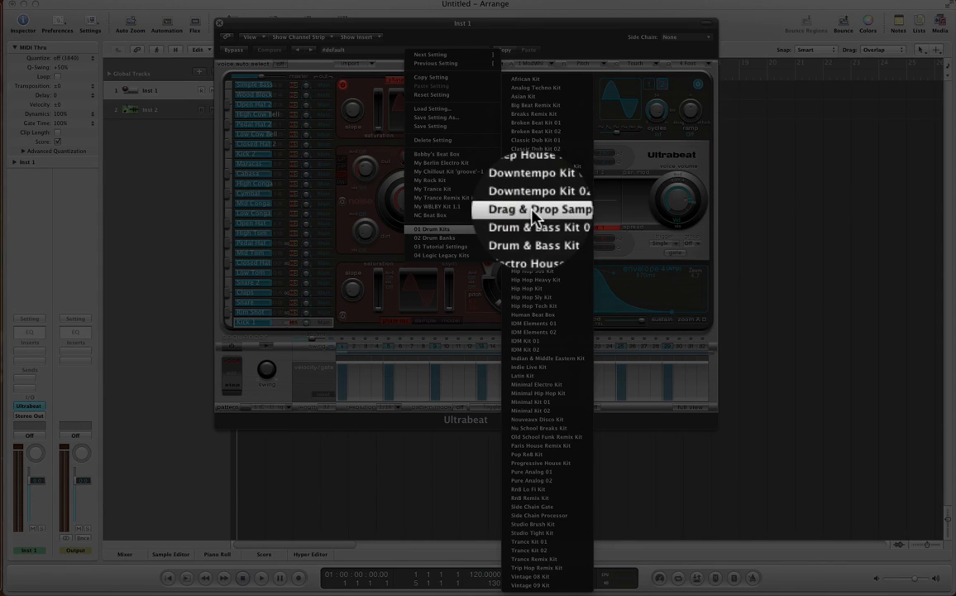
click(534, 213)
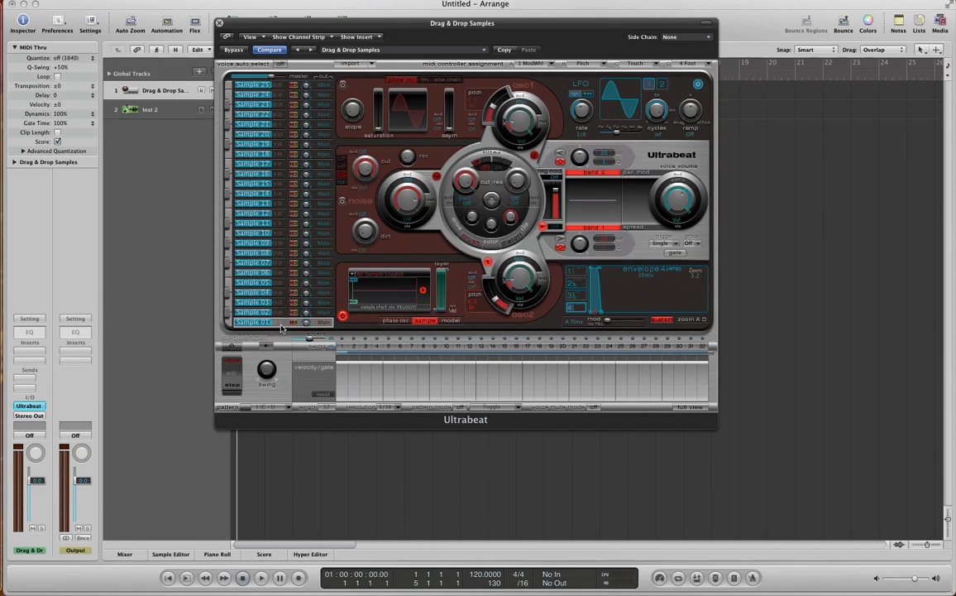
Load Kick1.wav from the Desktop's Ultrabeat Samples folder into the Sample 01 voice
click(379, 275)
click(385, 284)
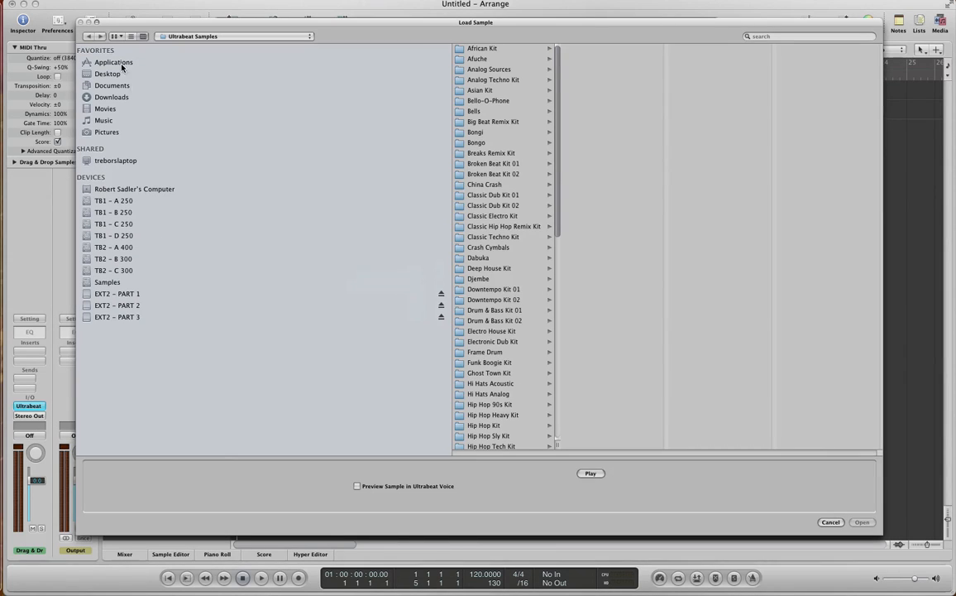
click(98, 74)
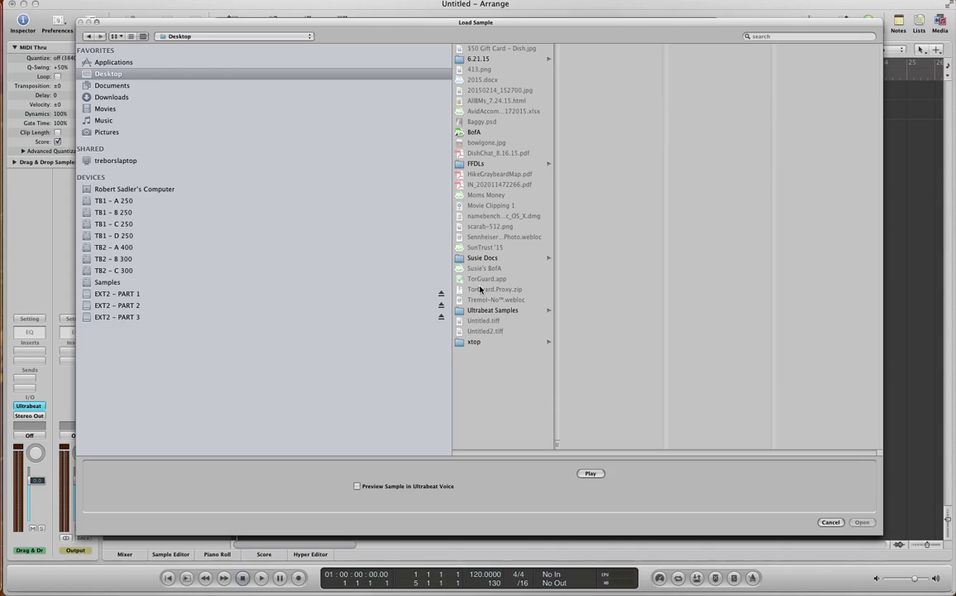
click(471, 311)
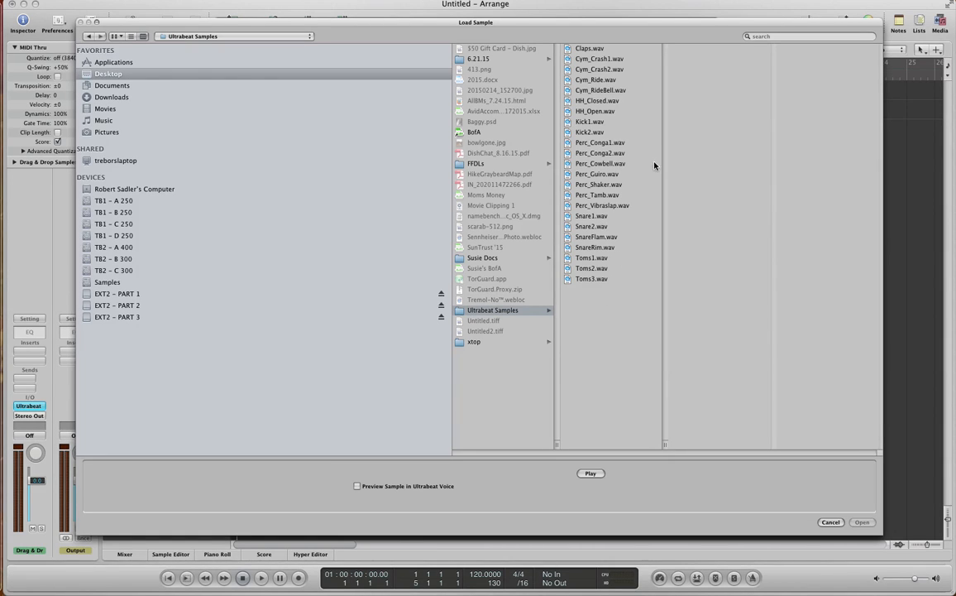
click(571, 122)
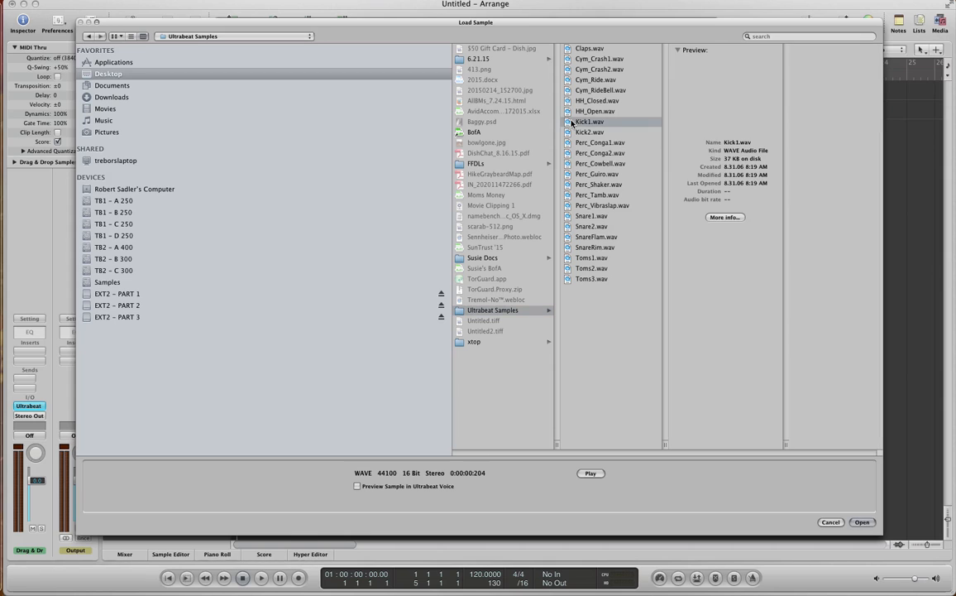
click(861, 522)
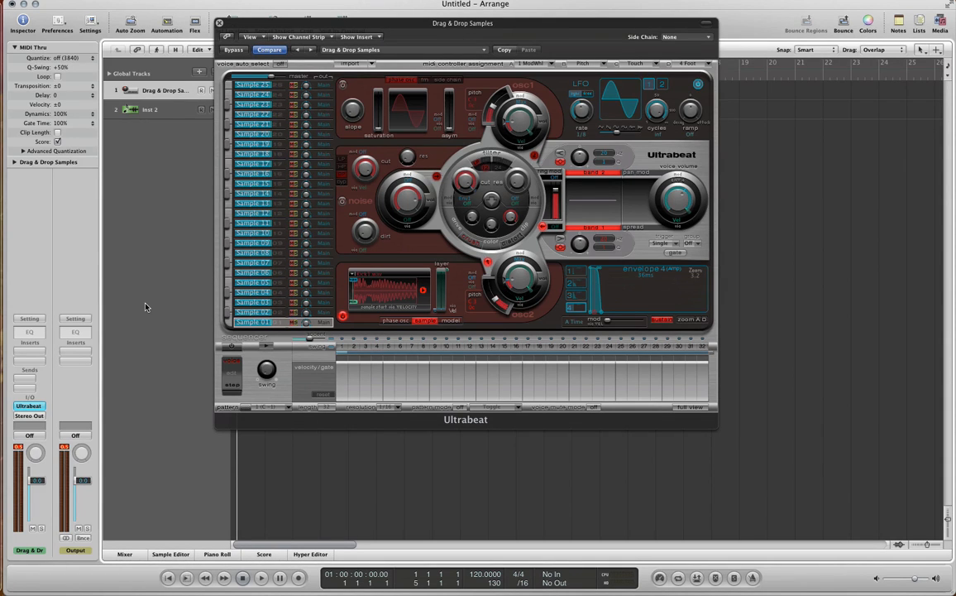
Save the project to the Desktop as UB_Tuto3
key(super+s)
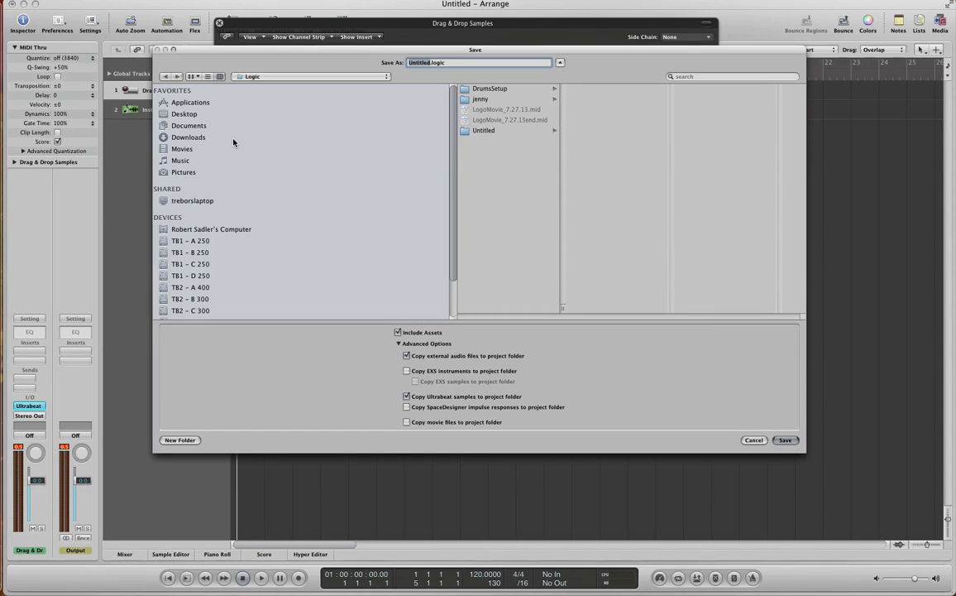
click(185, 113)
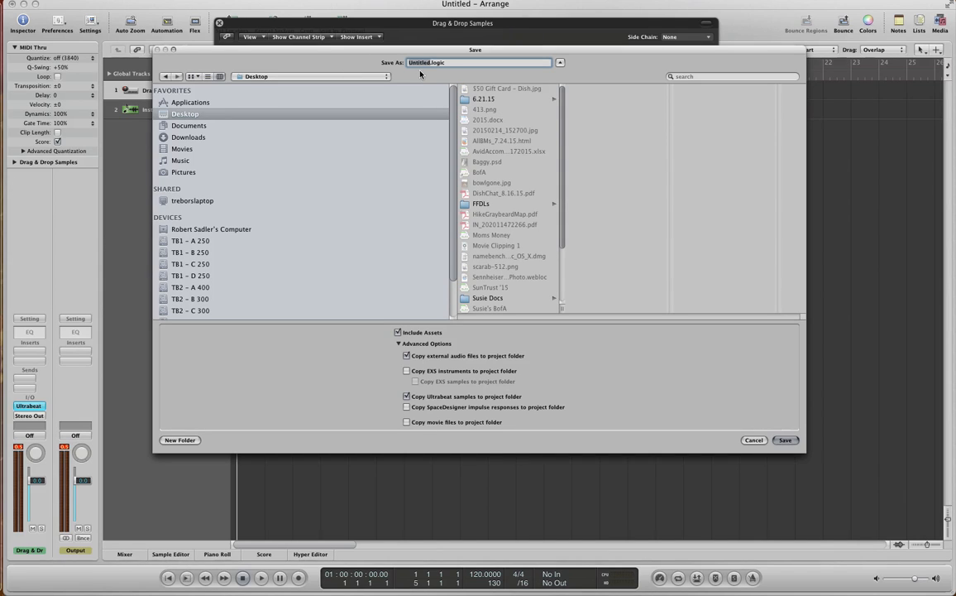
text(UB Tuto3)
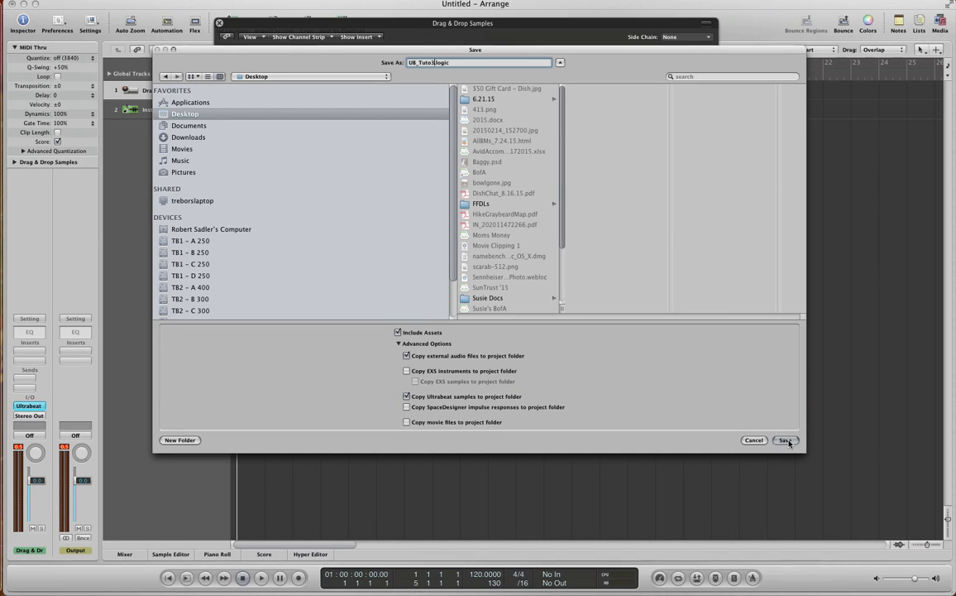
click(786, 440)
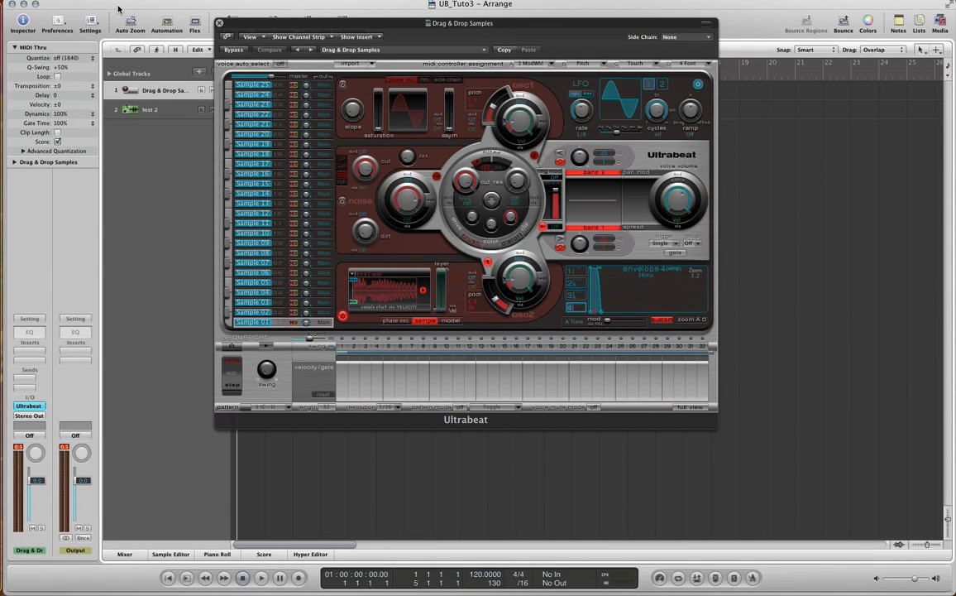
Switch to Finder, check the Ultrabeat Samples folder inside the UB_Tuto3 project folder, and close the window
mouse_move(2, 24)
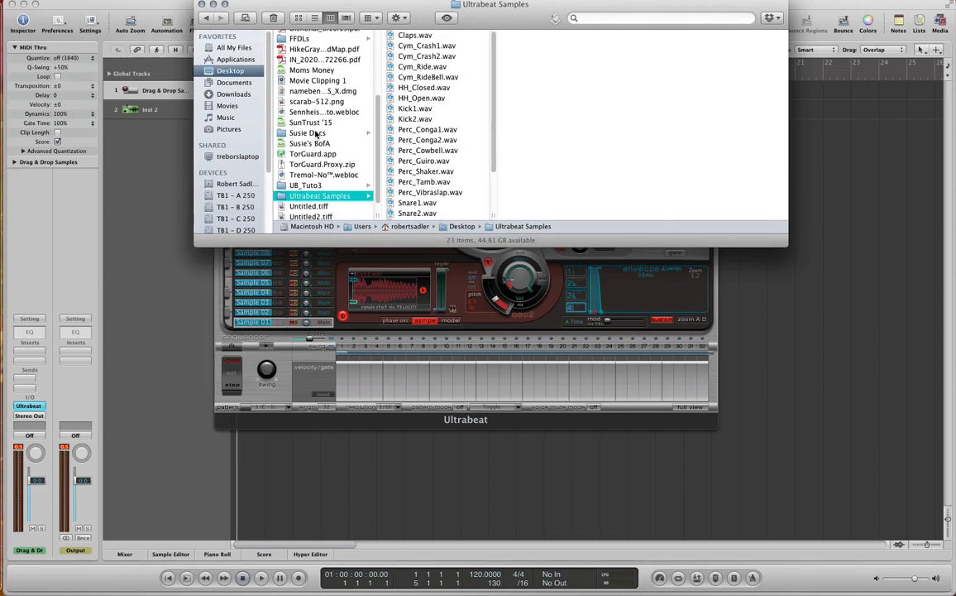
scroll(290, 162, down, 1)
click(305, 173)
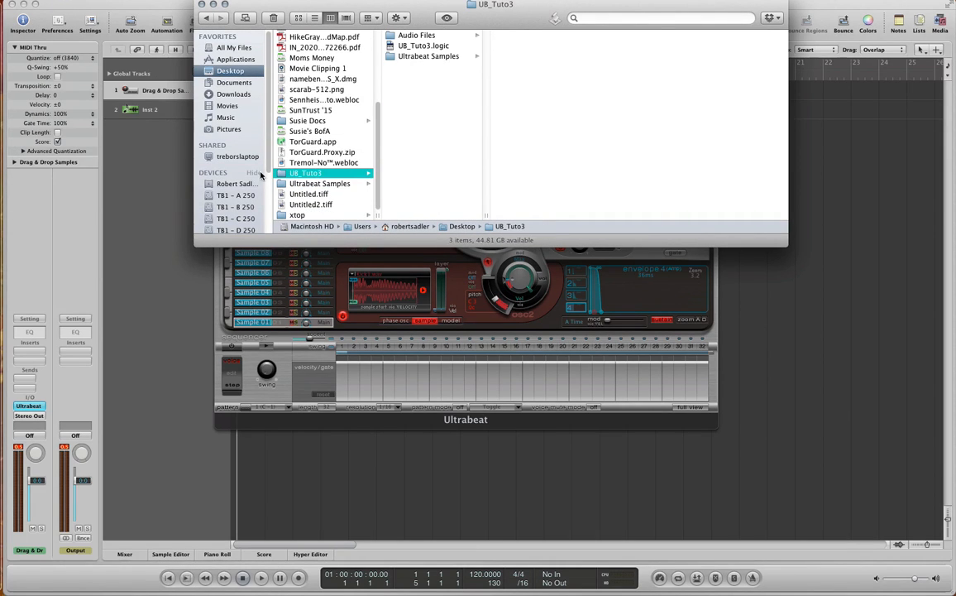
click(395, 56)
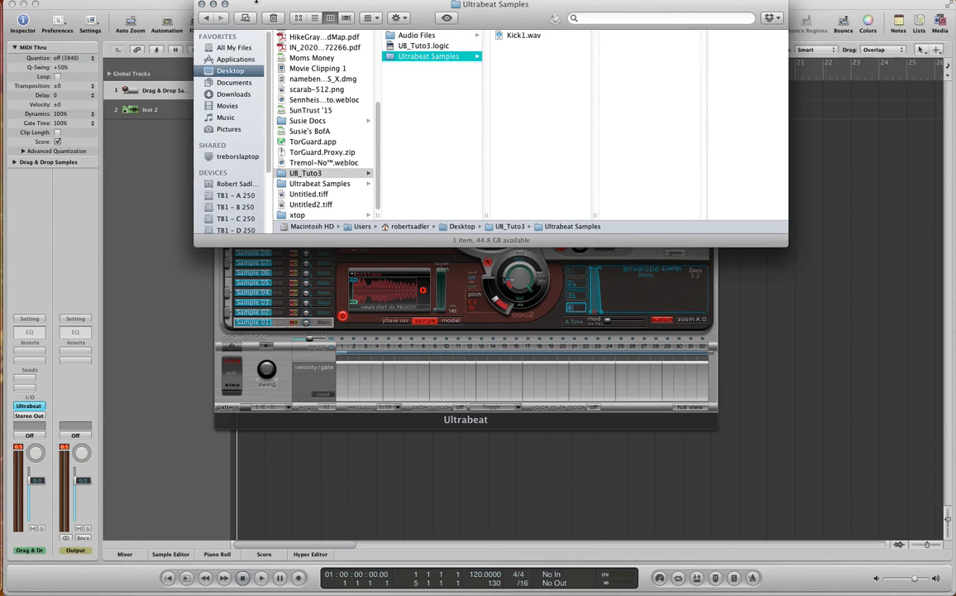
click(201, 5)
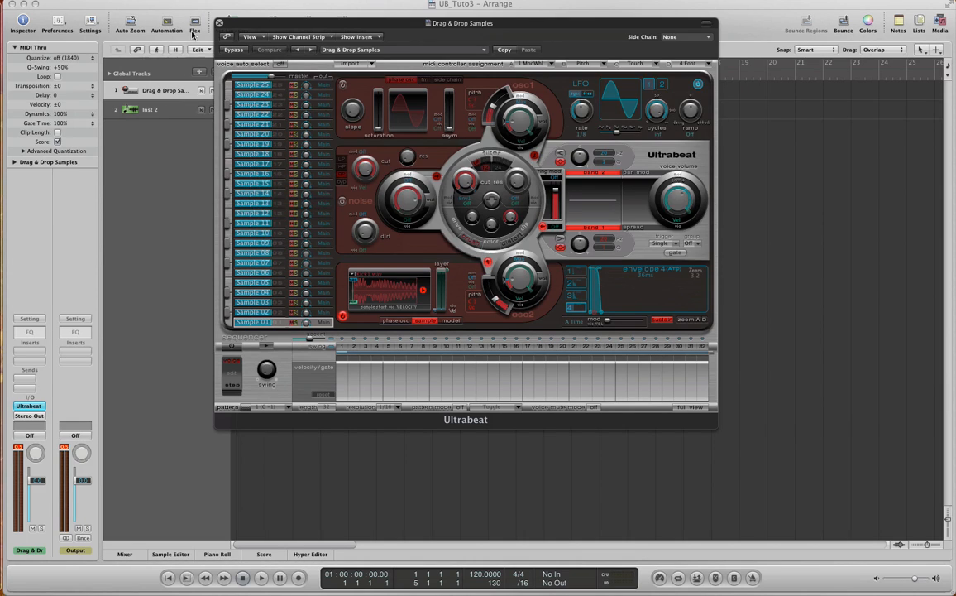
Load Kick2.wav from the Ultrabeat Samples folder into the Sample 02 voice
click(259, 313)
click(393, 276)
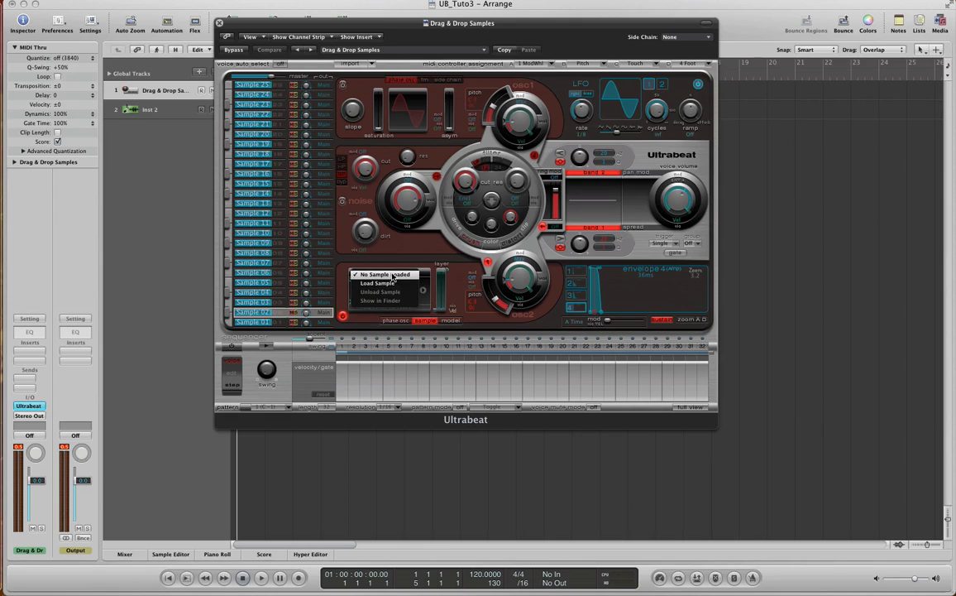
click(379, 283)
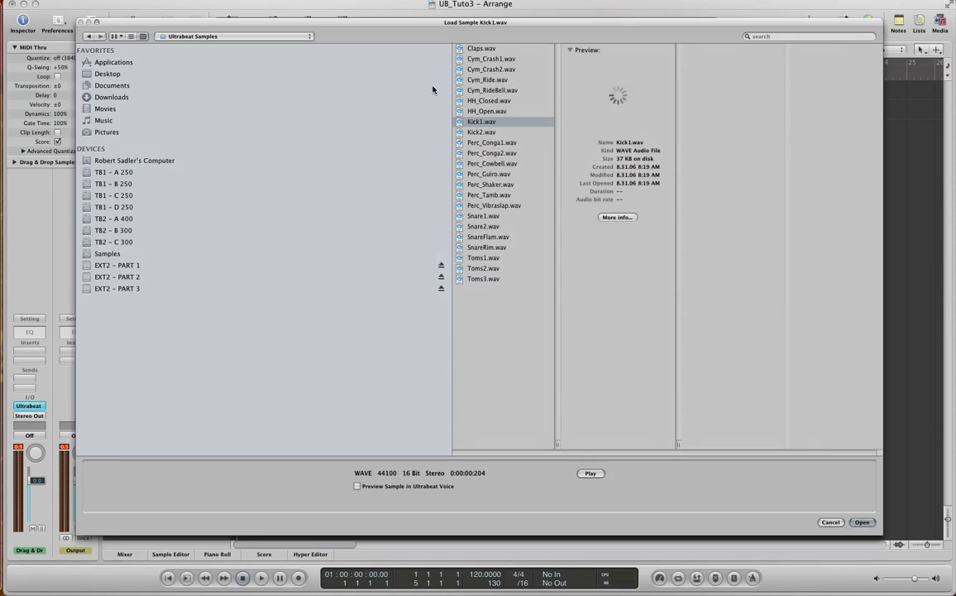
click(483, 132)
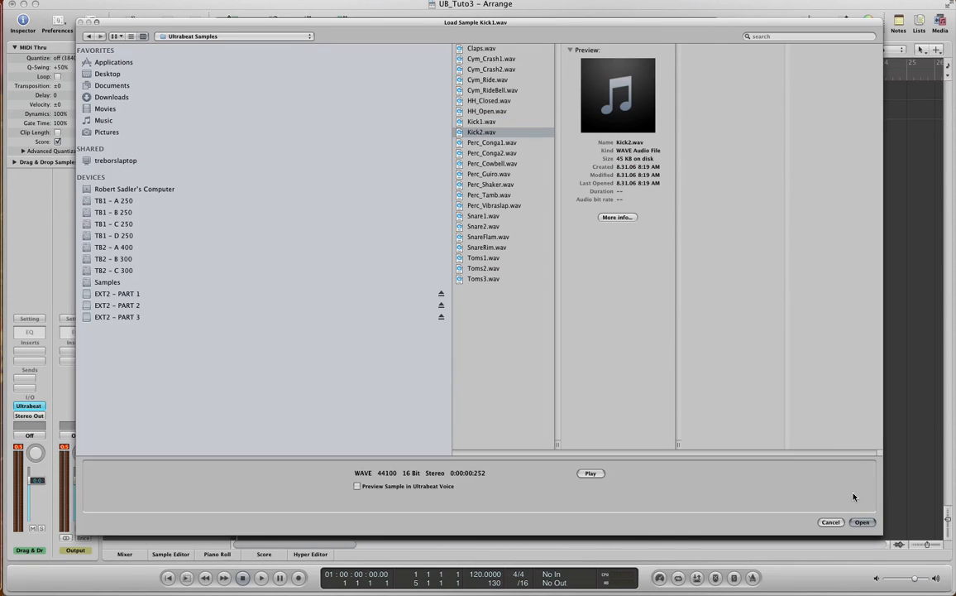
click(862, 521)
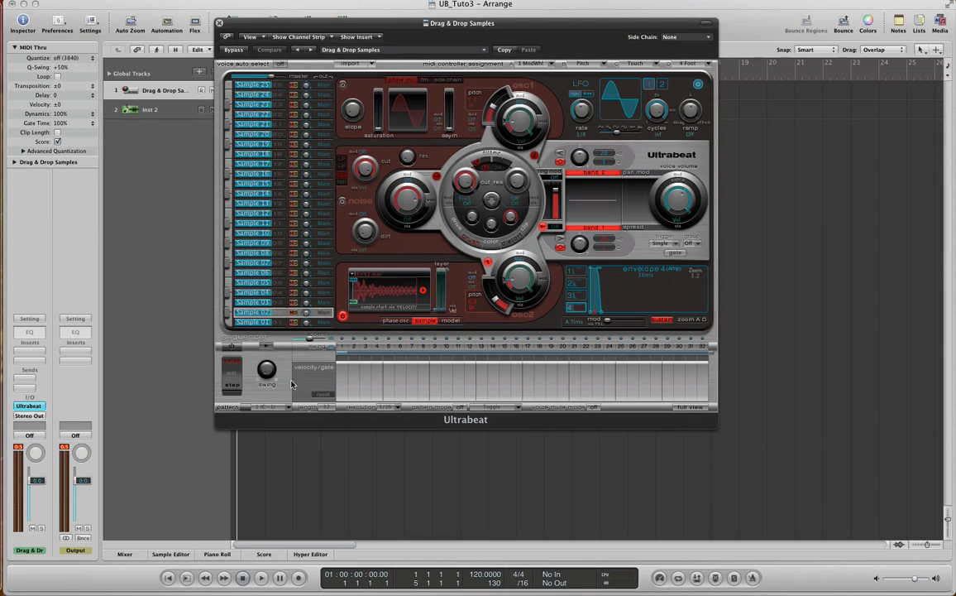
Rename the Sample 01 voice as Kick1 and the Sample 02 voice as Kick 2
double_click(252, 322)
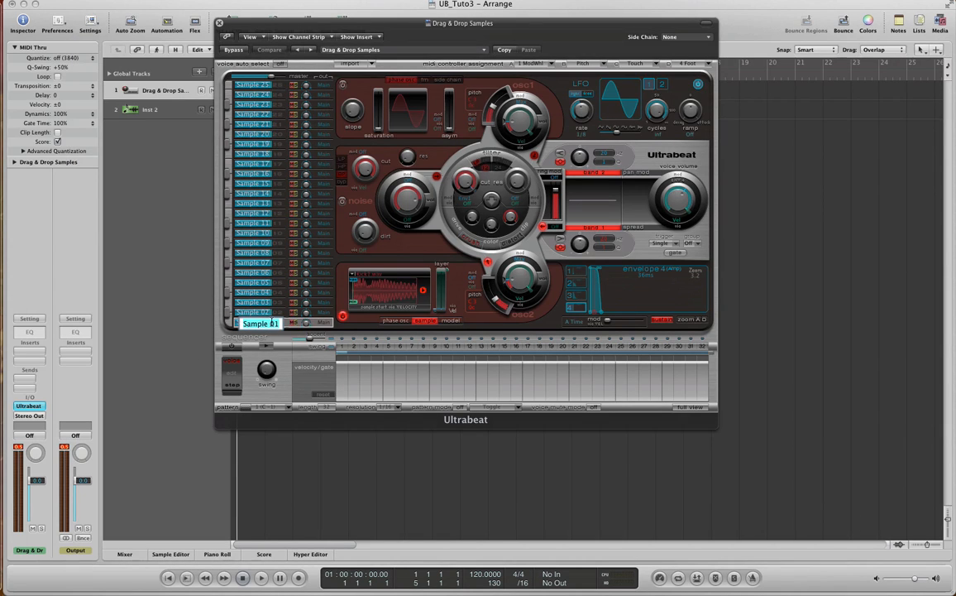
text(Kick1)
key(Return)
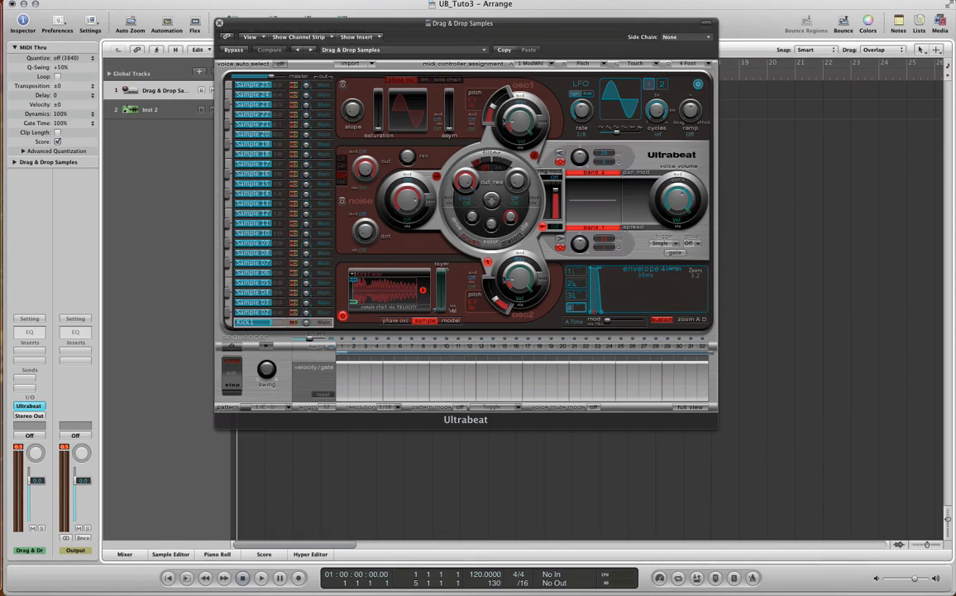
double_click(263, 313)
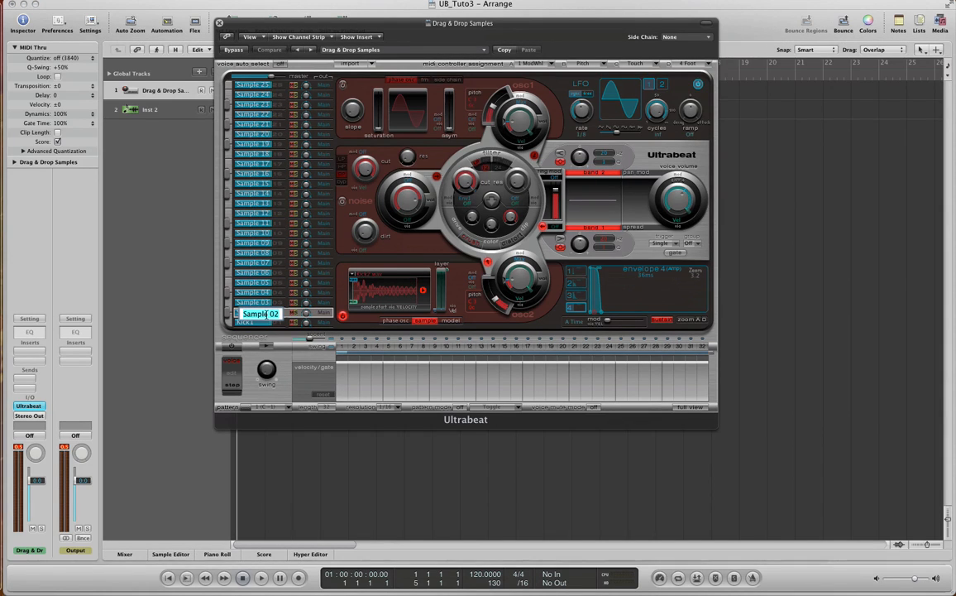
text(Kick2)
key(Return)
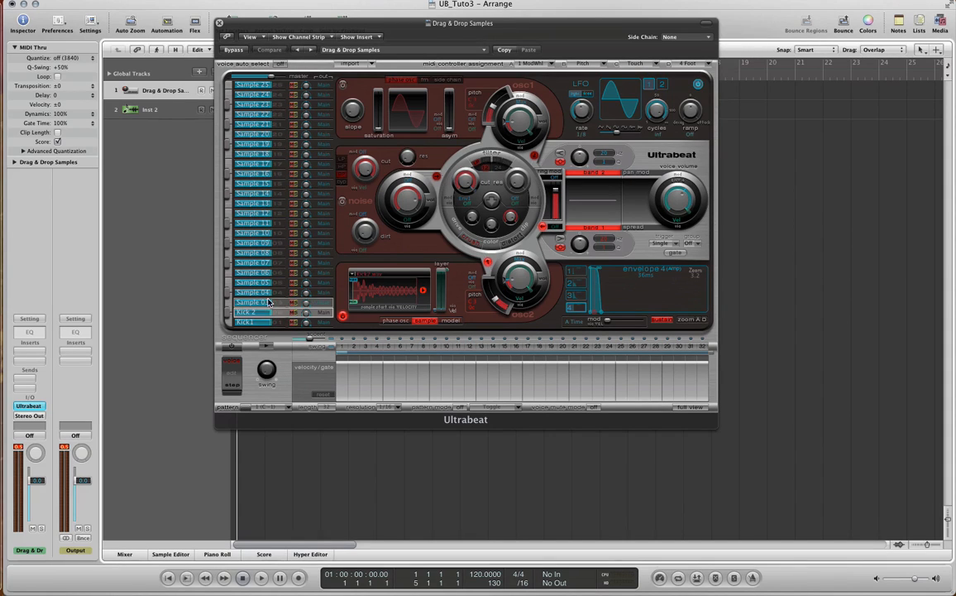
Add a space to the first voice's name so that it reads Kick 1
double_click(249, 323)
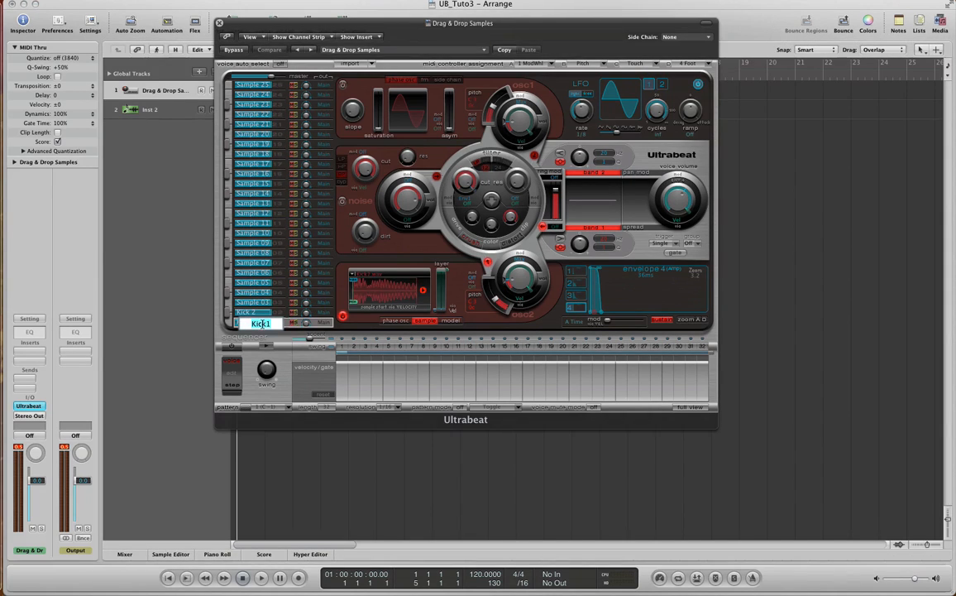
click(263, 323)
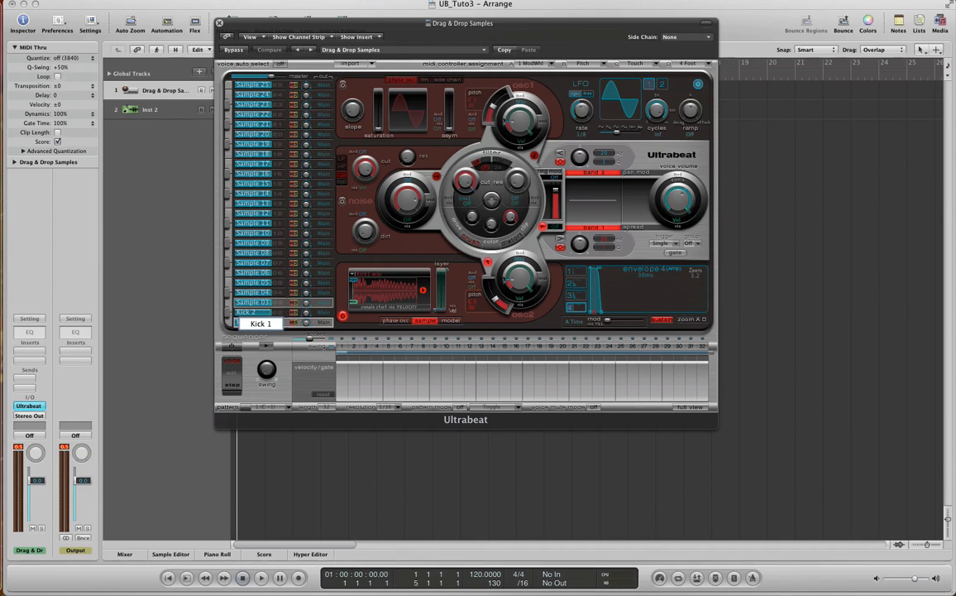
key(Return)
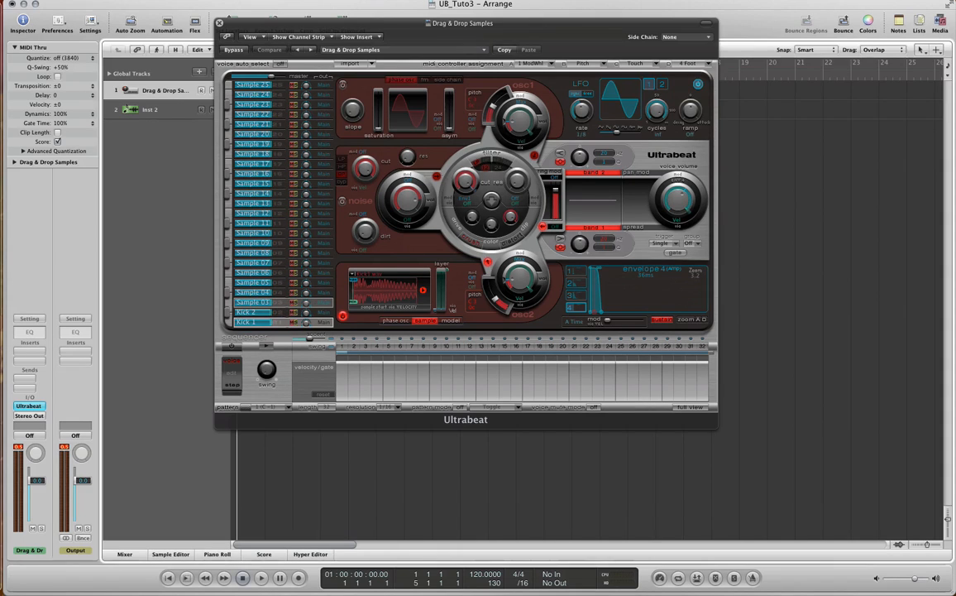
Load Snare1.wav from the Ultrabeat Samples folder into the Sample 03 voice
click(247, 304)
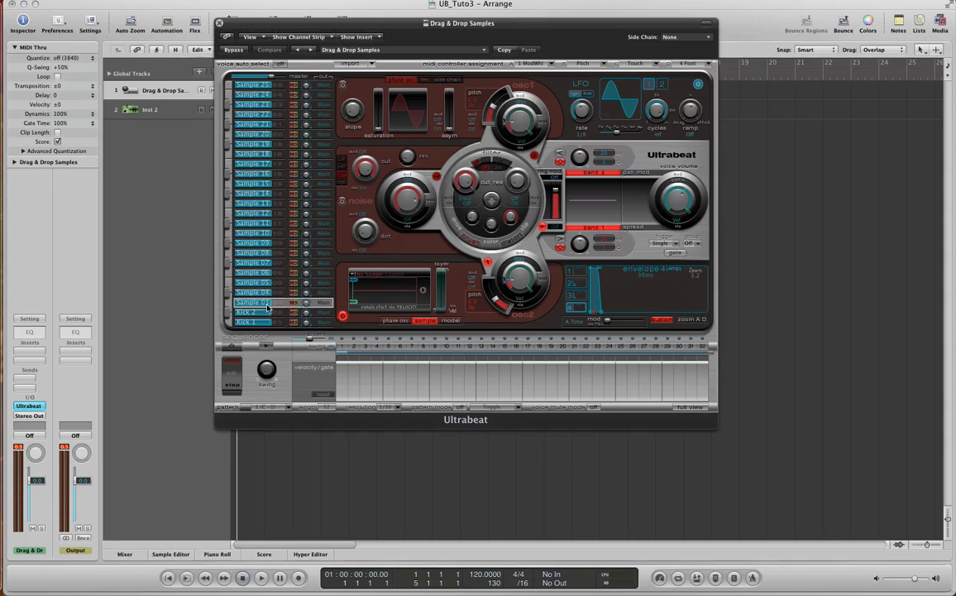
click(410, 278)
click(382, 294)
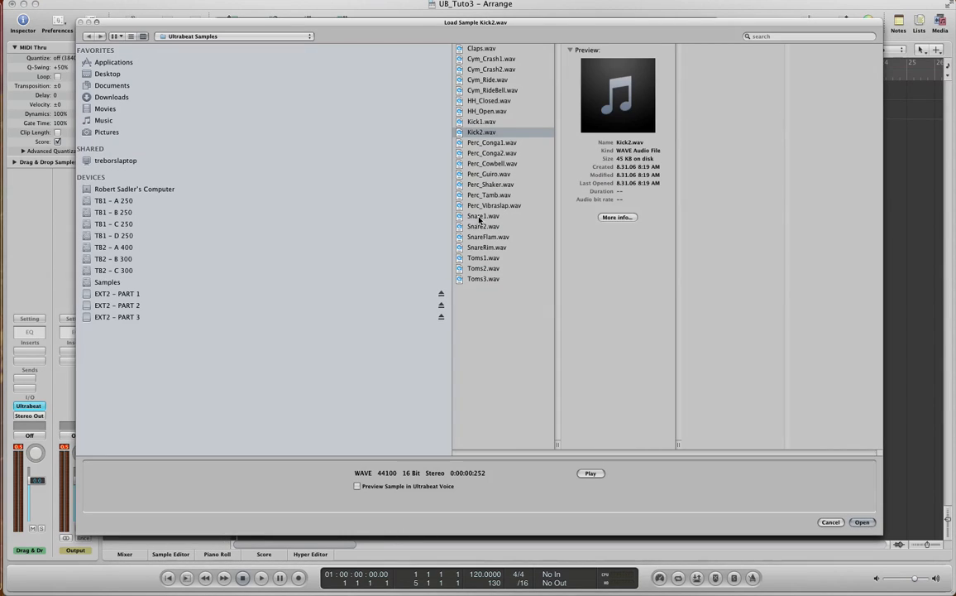
click(484, 216)
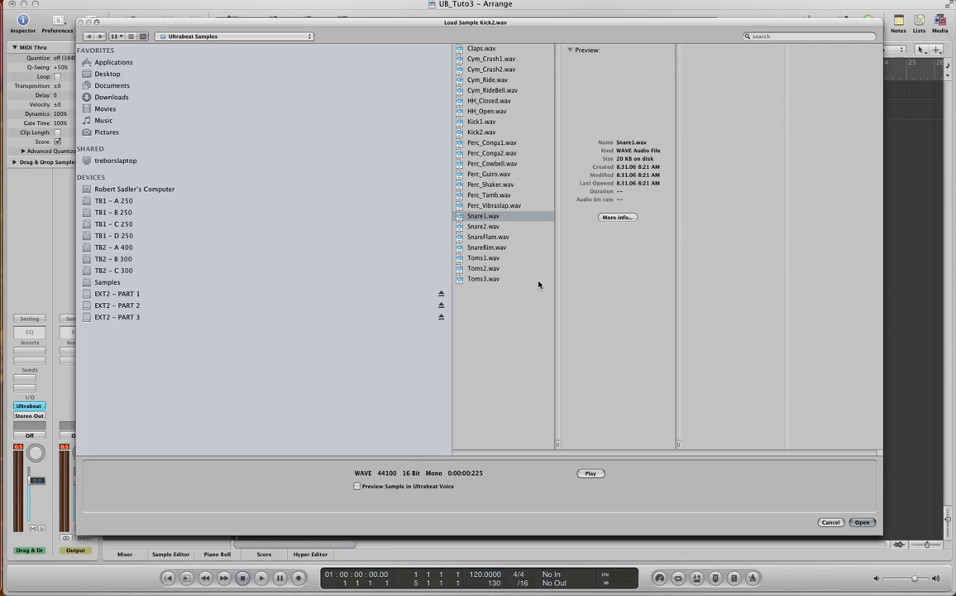
click(862, 522)
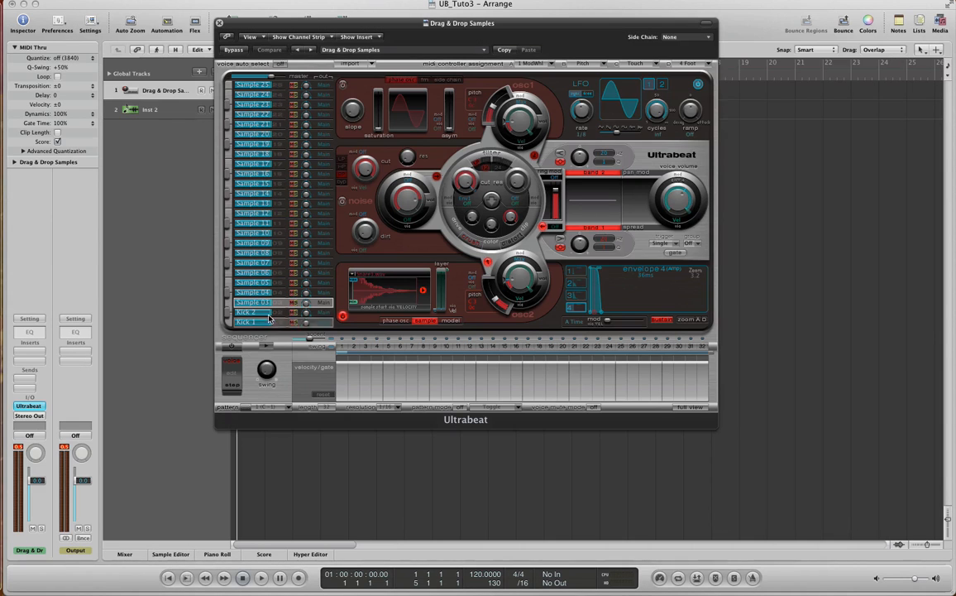
Rename the Sample 03 voice as Snare 1
double_click(262, 302)
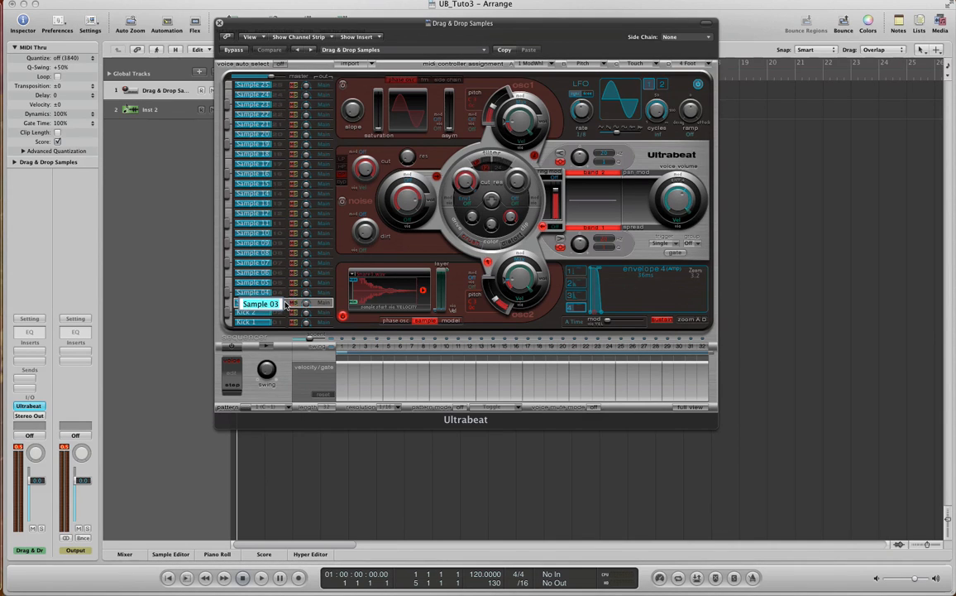
text(Snare 1)
key(Return)
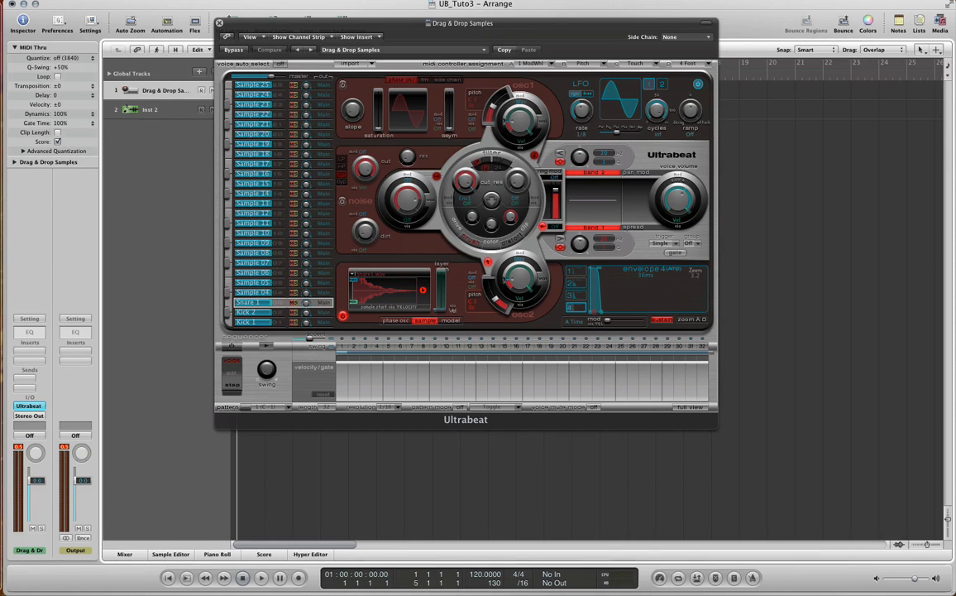
Load Snare2.wav from the Ultrabeat Samples folder into the Sample 04 voice and rename the voice as Snare 2
click(248, 294)
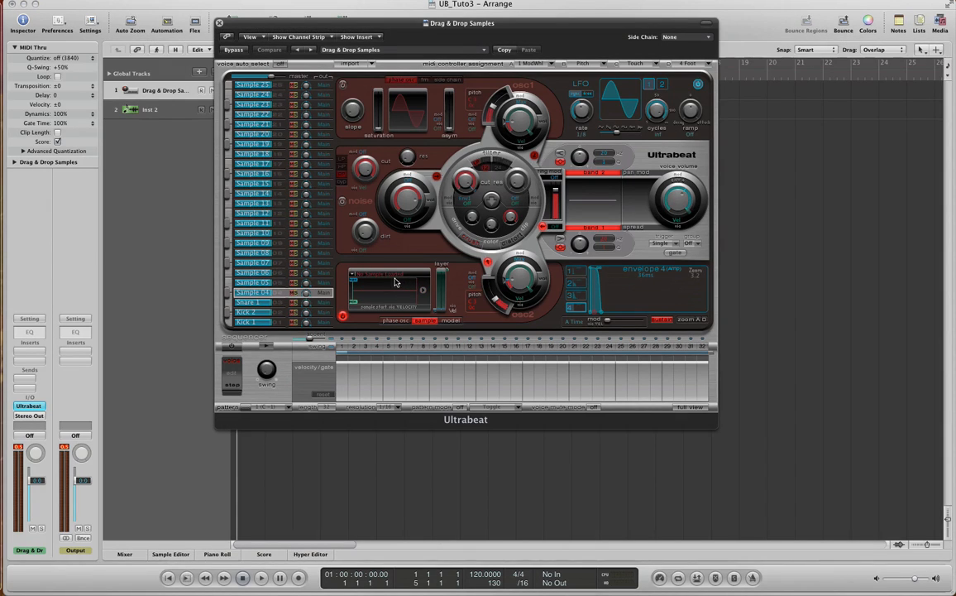
click(394, 275)
click(394, 282)
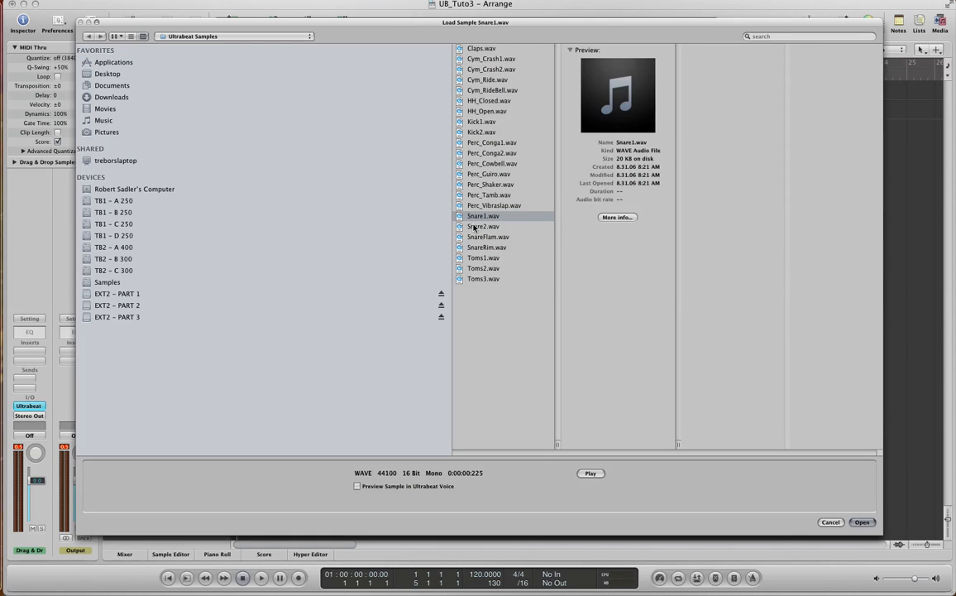
click(483, 226)
click(861, 522)
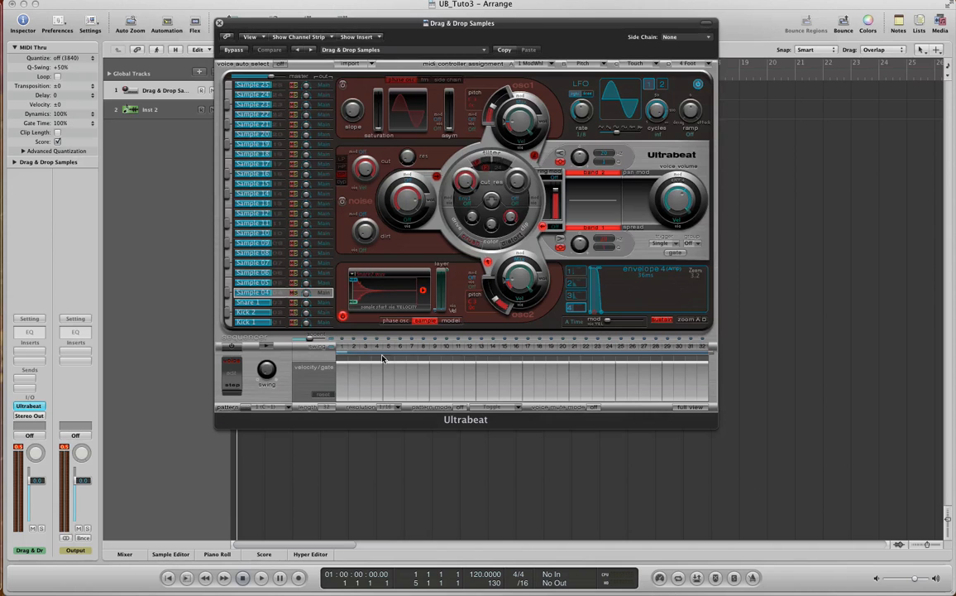
double_click(262, 293)
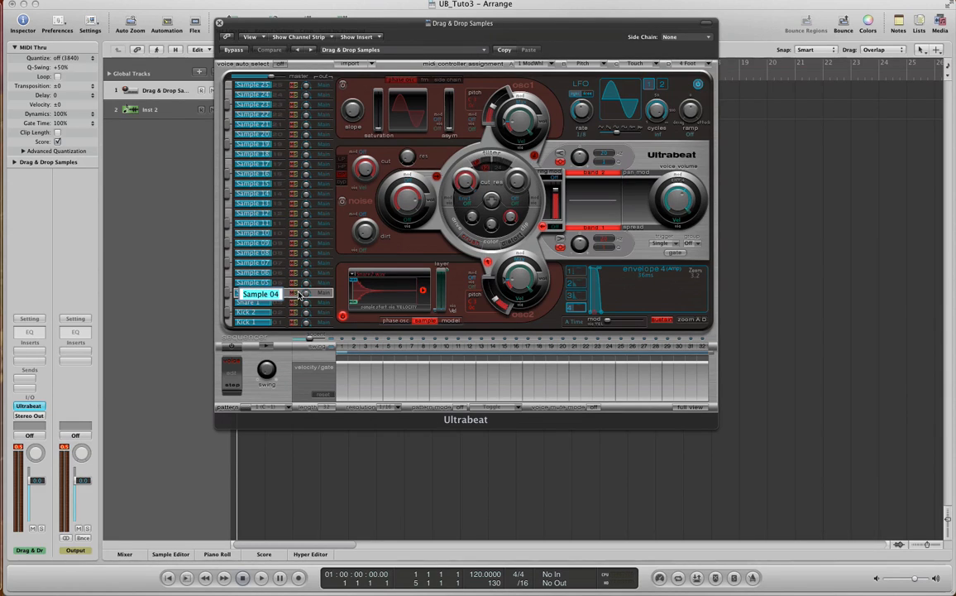
text(Snare 2)
key(Return)
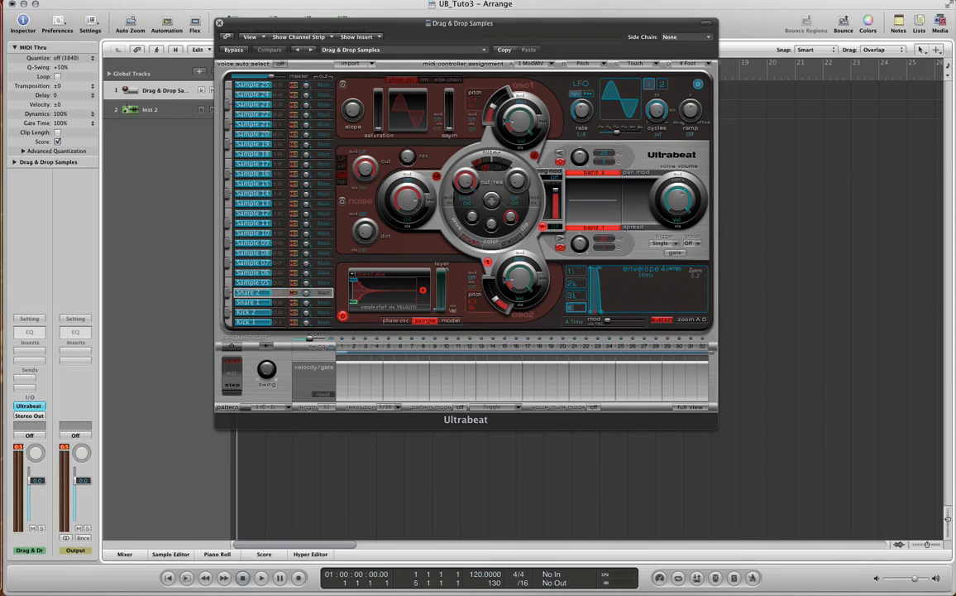
Audition the Kick 1, Kick 2 and Snare 2 voices on Ultrabeat's own keyboard
click(228, 323)
click(228, 312)
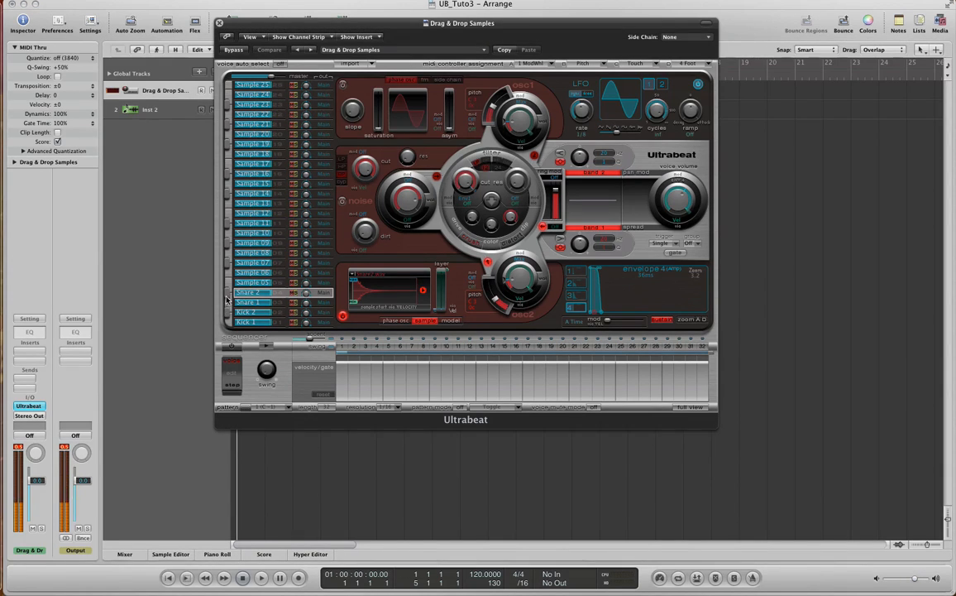
click(226, 296)
click(227, 294)
click(228, 296)
click(227, 296)
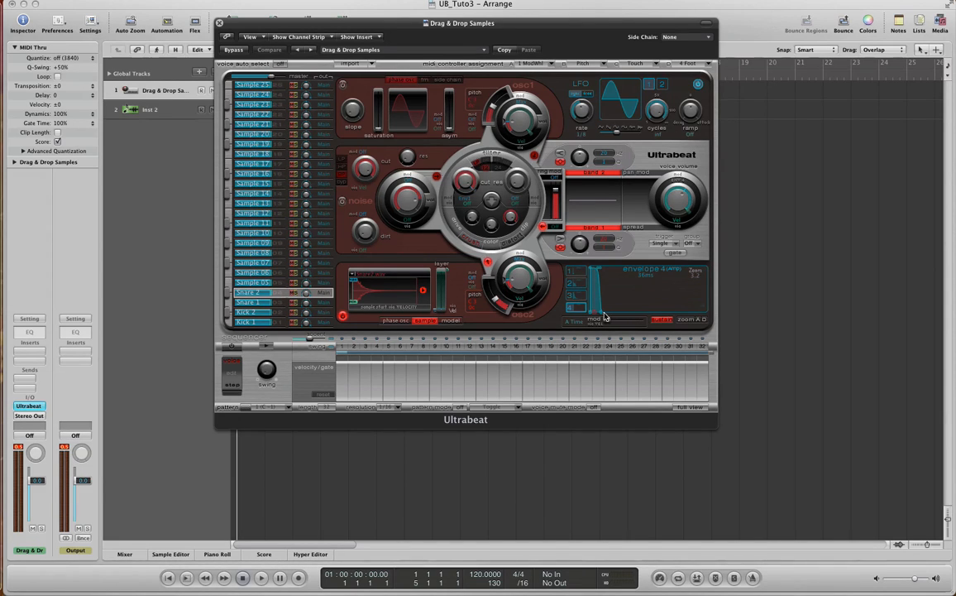
Extend the envelope 4 release of the Snare 2 and Snare 1 voices to about 10 s and audition Snare 1
drag(605, 314, 817, 311)
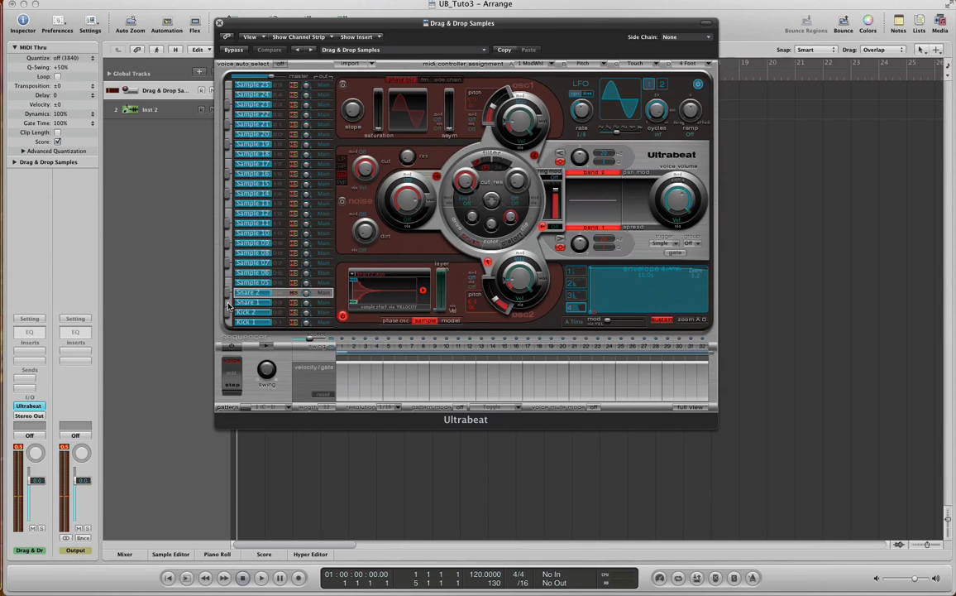
click(279, 302)
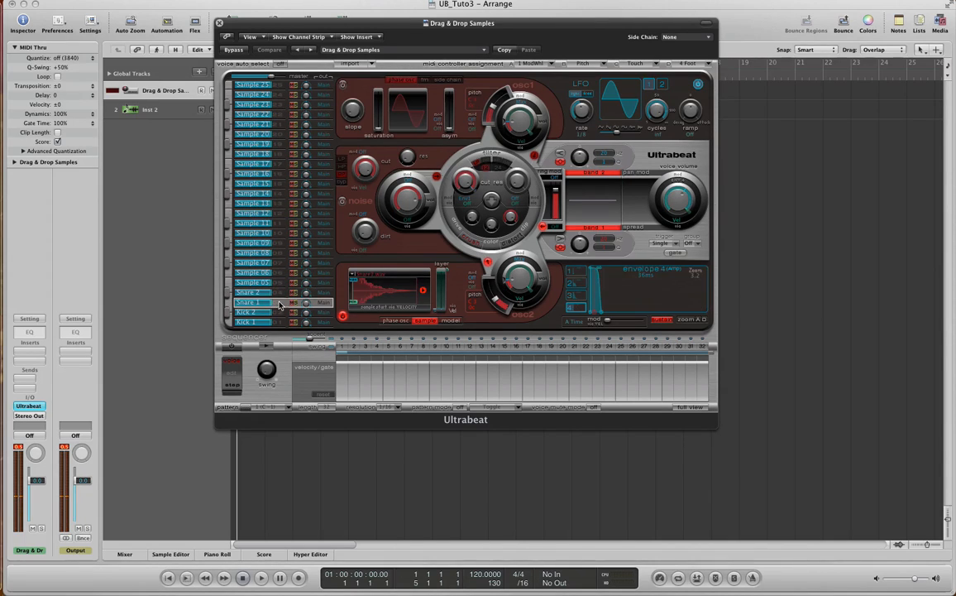
drag(604, 311, 778, 301)
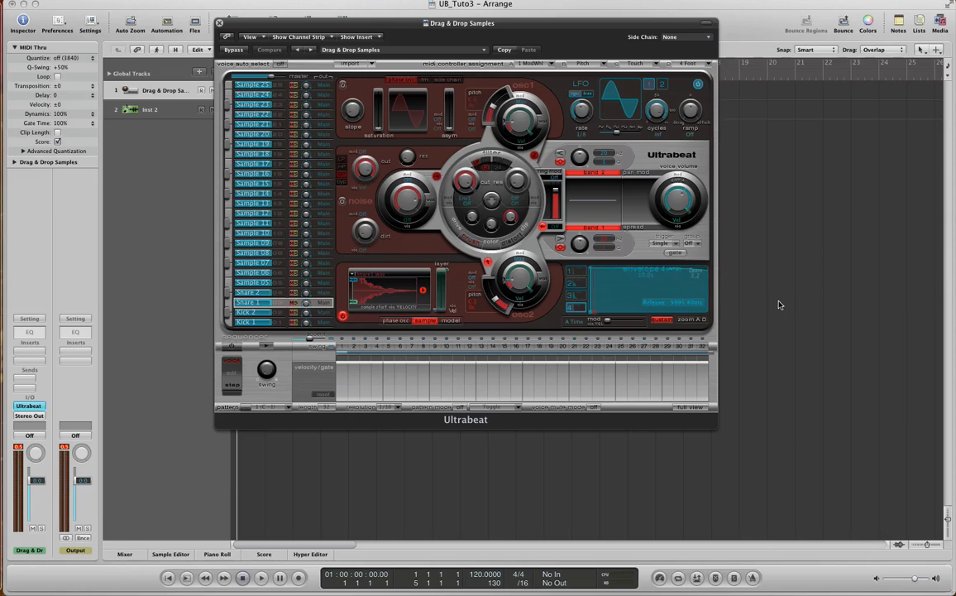
click(229, 305)
click(228, 304)
Try to lengthen the Snare 1 release further with the whole envelope fitted to the display, and restore the normal envelope view
click(685, 319)
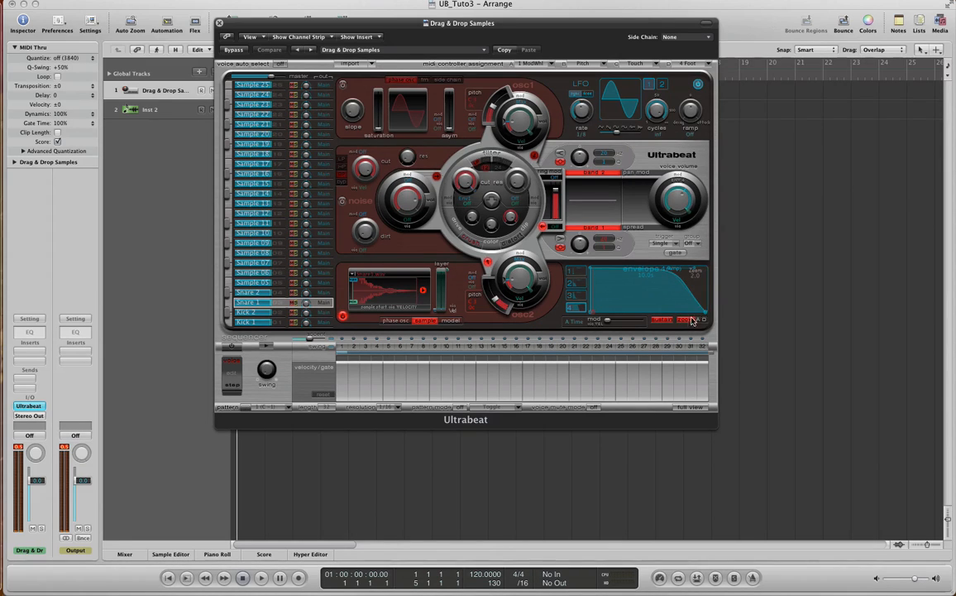
drag(702, 313, 737, 308)
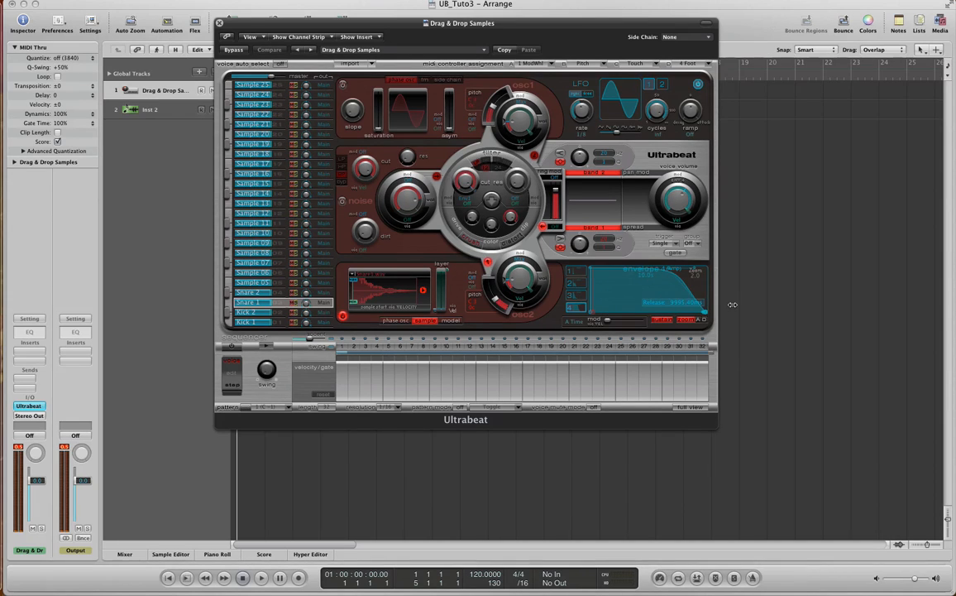
click(685, 321)
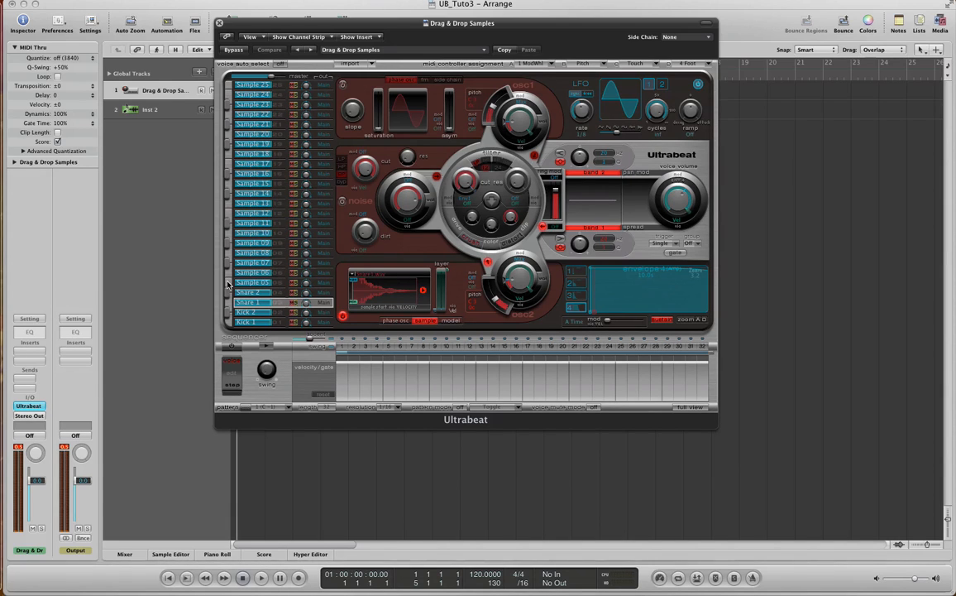
Load HH_Closed.wav into the Sample 05 voice and rename the voice as HH Closed
click(281, 283)
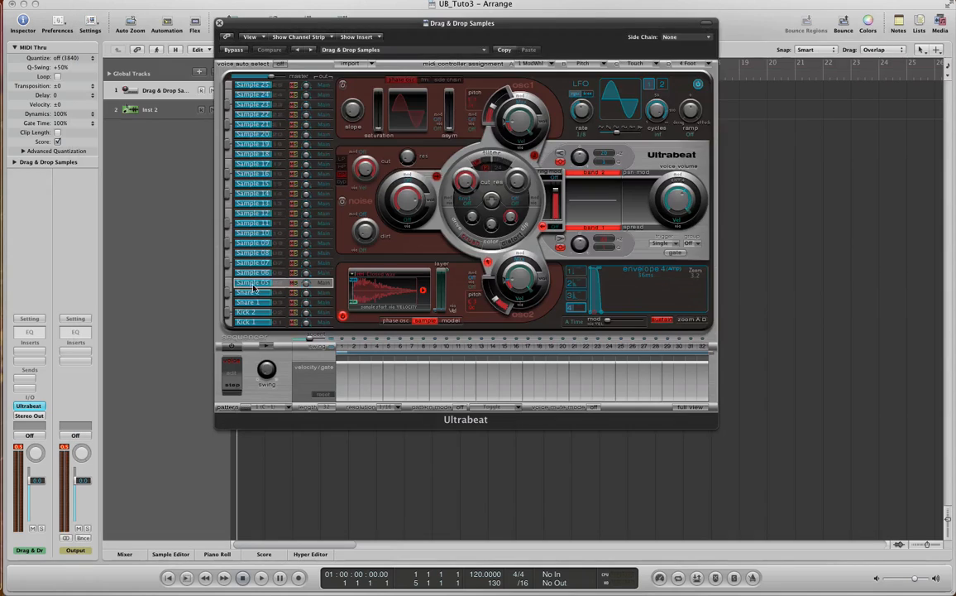
double_click(253, 284)
text(HH C)
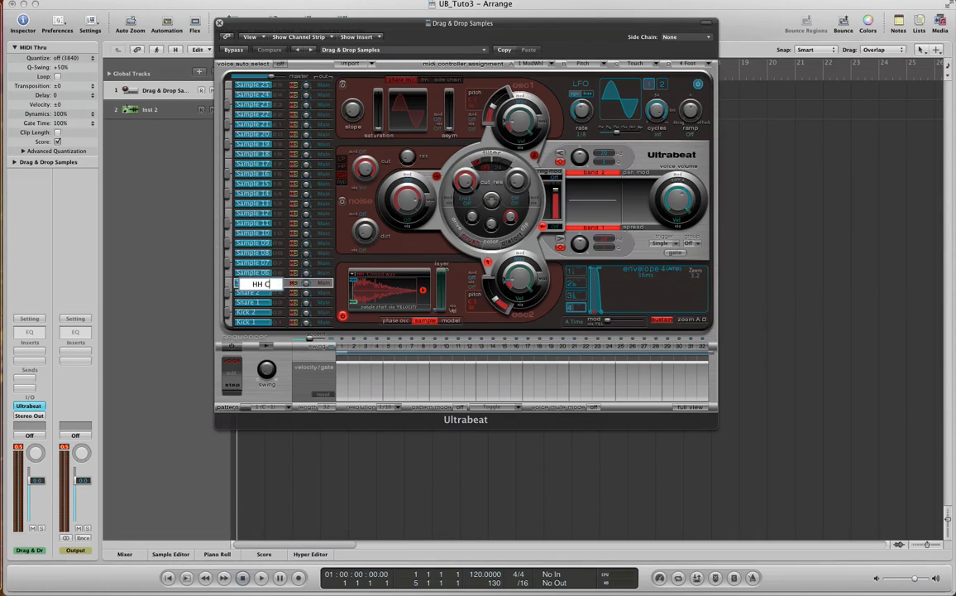
key(Return)
Load HH_Open.wav into the Sample 06 voice and rename the voice as HH Open
click(255, 273)
click(353, 273)
click(376, 282)
click(487, 111)
click(861, 522)
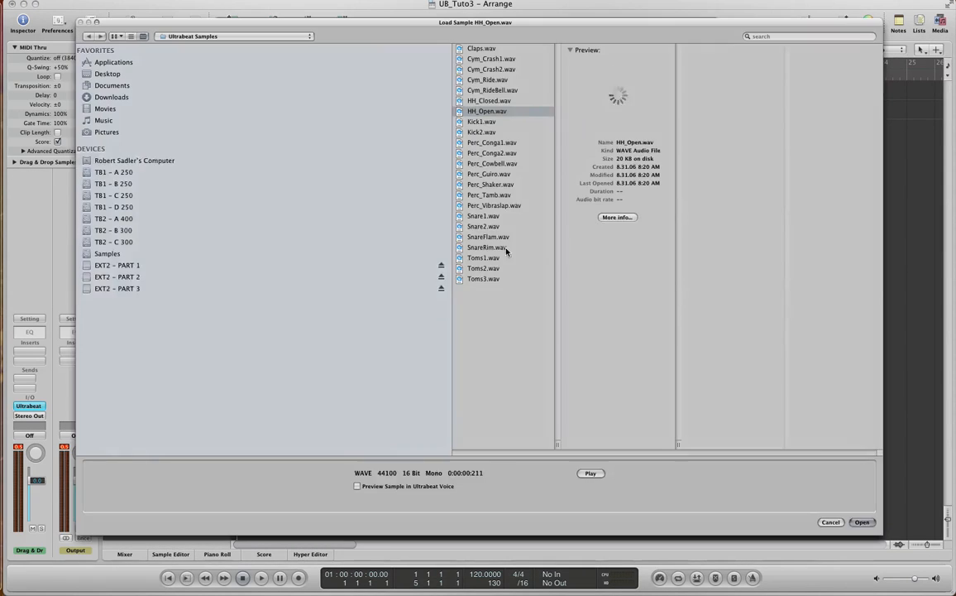
Load Toms1.wav, Toms2.wav and Toms3.wav into the Sample 07, 08 and 09 voices, named Tom 1, Toms 2 and Toms 3
click(495, 257)
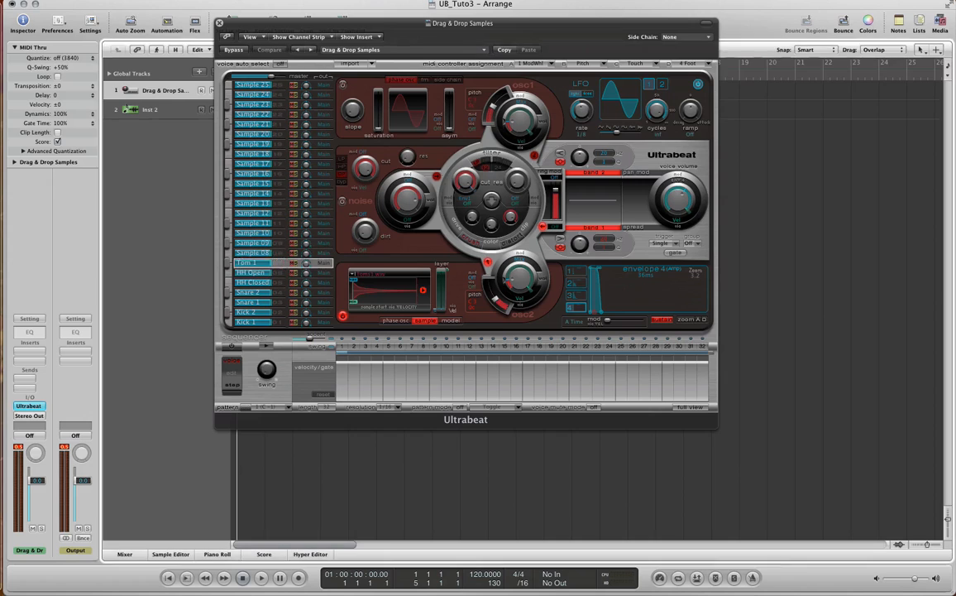
click(387, 278)
click(387, 283)
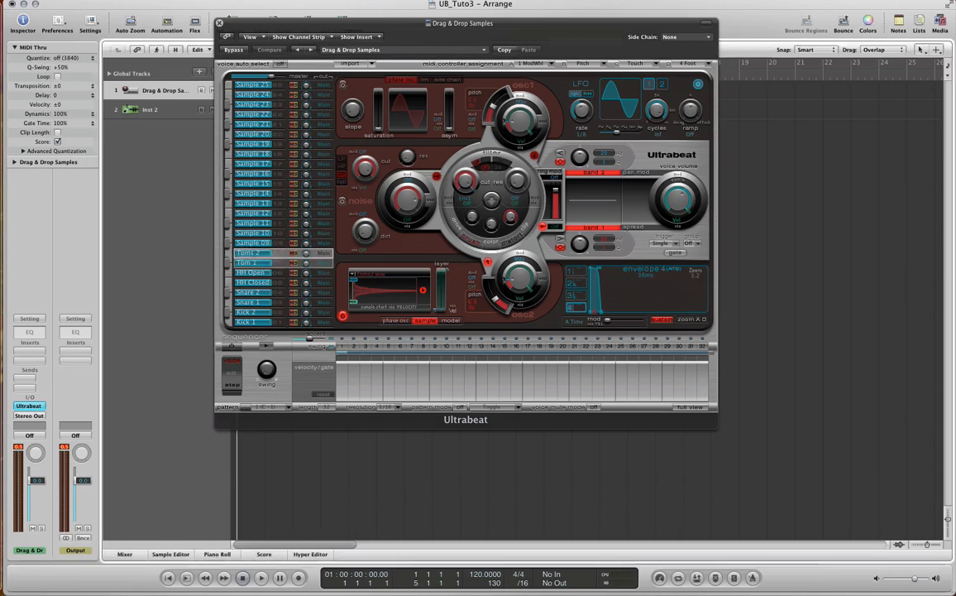
click(395, 277)
click(387, 283)
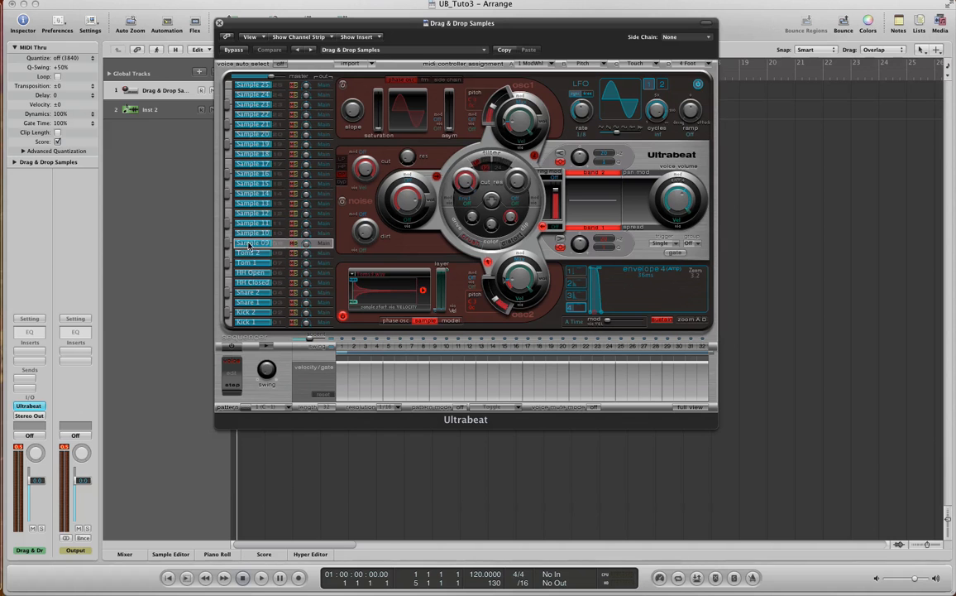
Load Cym_Crash1.wav and Cym_Crash2.wav into the Sample 10 and Sample 11 voices, named Crash 1 and Crash 2
click(281, 234)
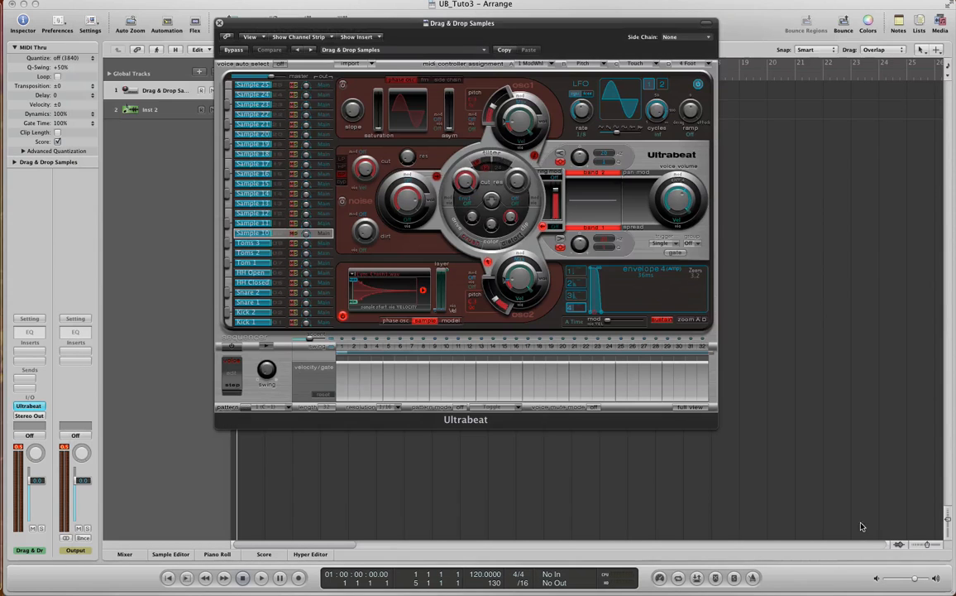
double_click(257, 235)
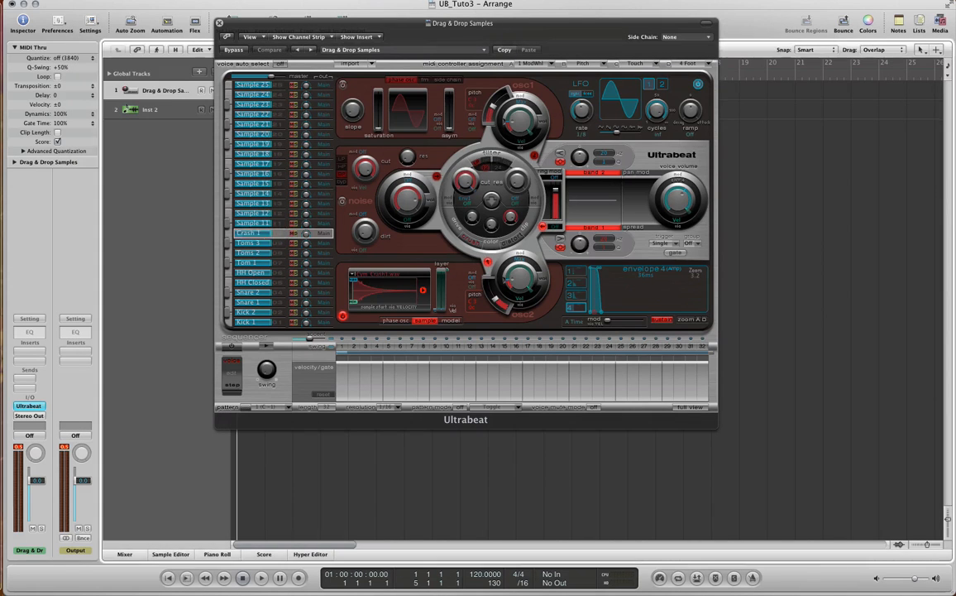
click(387, 283)
click(396, 277)
double_click(256, 224)
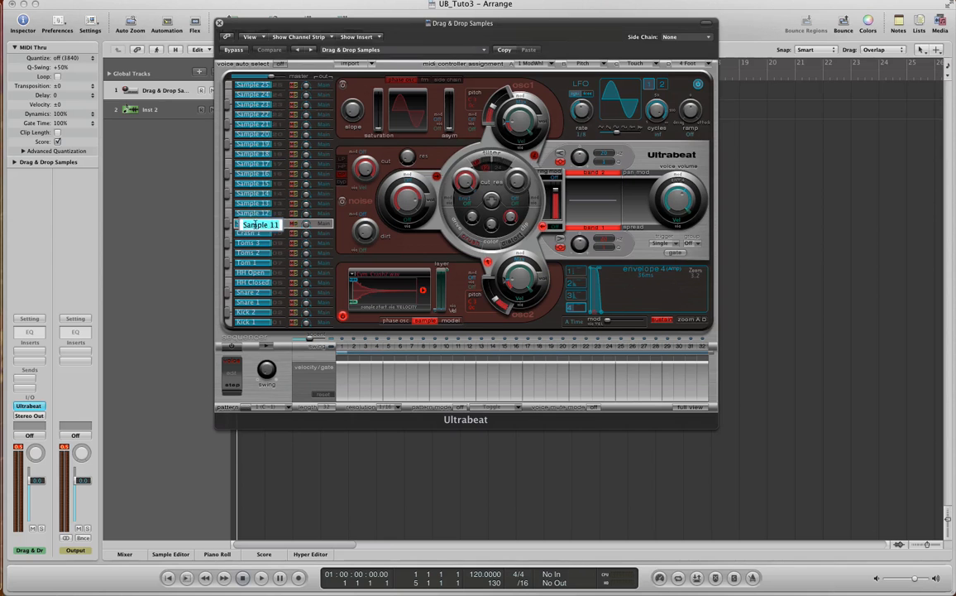
text(Crash 2)
key(Return)
Load Cym_Ride.wav and Cym_RideBell.wav into the Sample 12 and Sample 13 voices, named Ride and Ride Bell
click(275, 213)
click(376, 274)
click(381, 278)
click(486, 82)
click(861, 523)
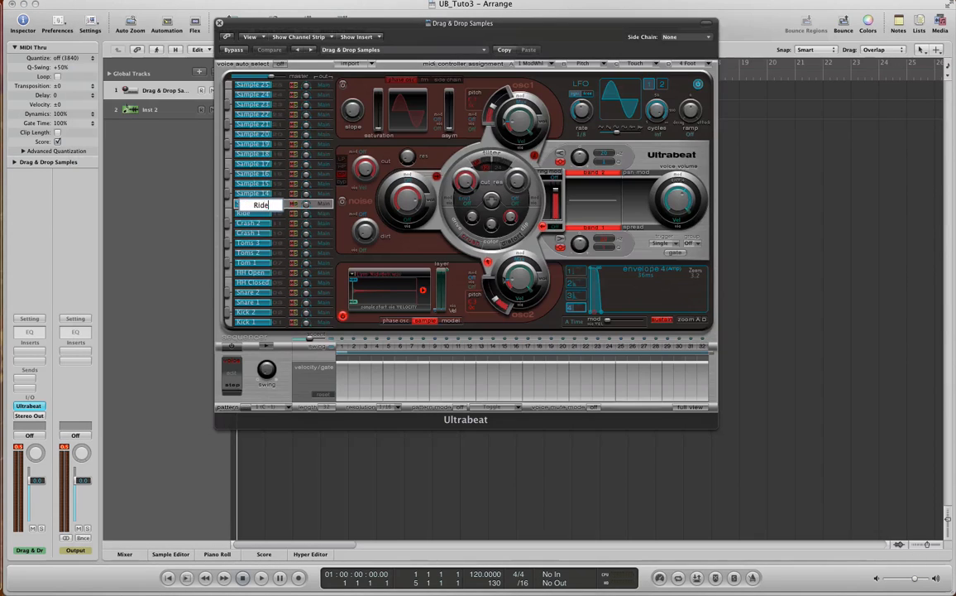
Load Perc_Conga1.wav, Perc_Conga2.wav and Perc_Cowbell.wav into the Sample 14, 15 and 16 voices, named Conga 1, Conga 2 and Cowbell
click(397, 277)
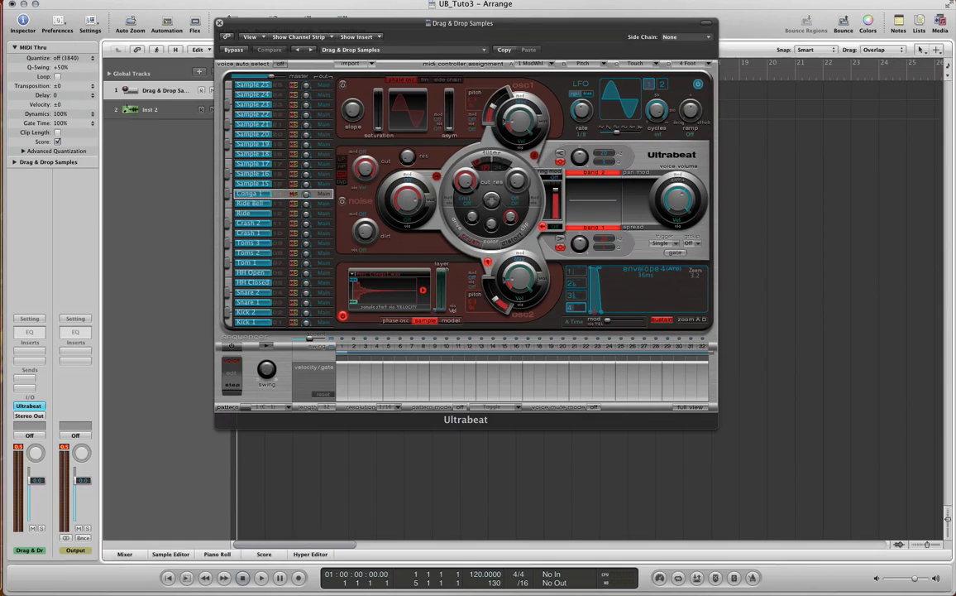
click(403, 278)
click(405, 284)
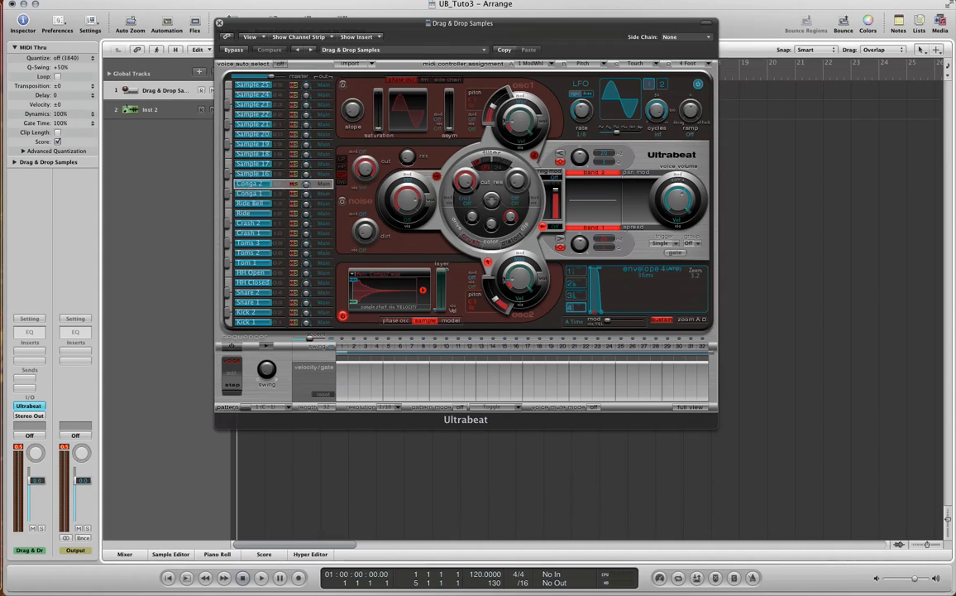
click(399, 277)
click(397, 284)
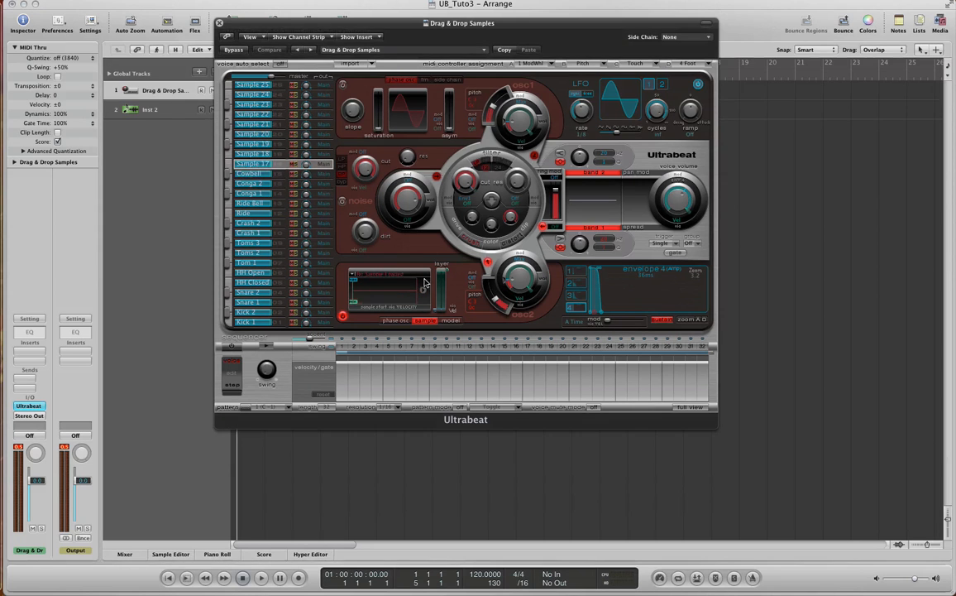
Load Perc_Guiro.wav into the Sample 17 voice and rename the voice as Guiro
click(391, 275)
click(397, 284)
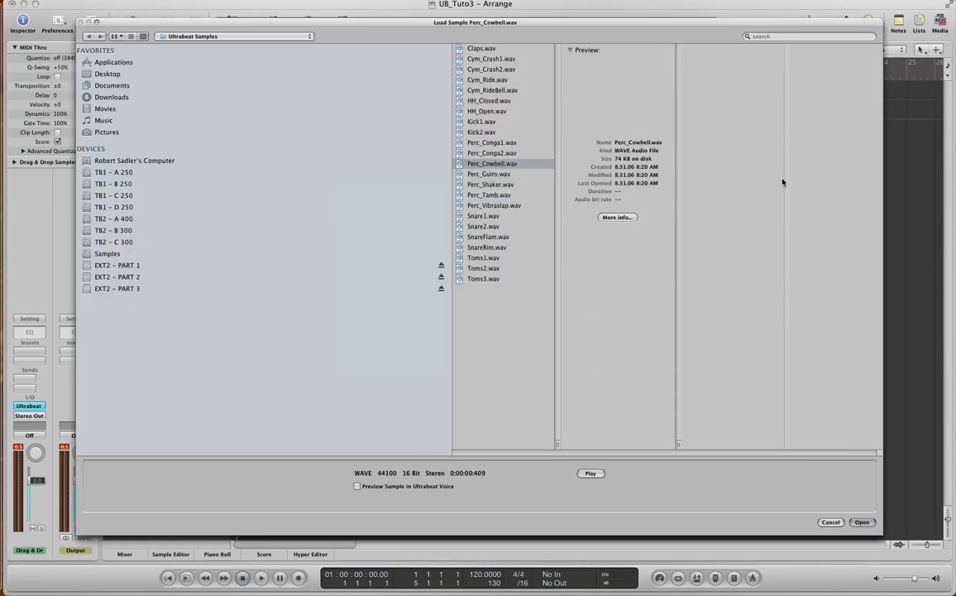
key(Down)
click(864, 523)
double_click(255, 164)
text(Guiro)
key(Return)
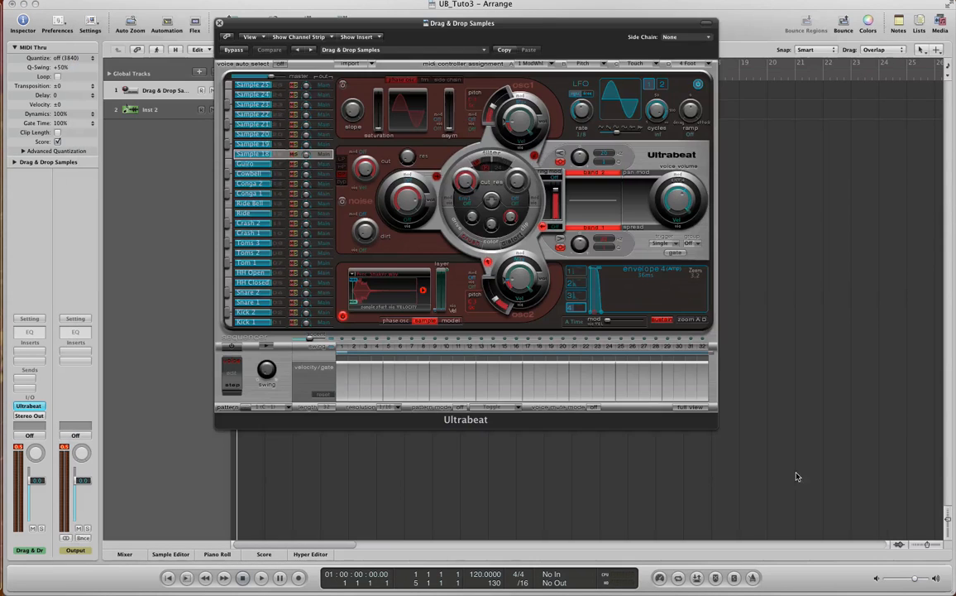
Rename the Sample 18 voice as Shaker
double_click(255, 154)
text(Shaker)
key(Return)
Load Perc_Tamb.wav into the Sample 19 voice and rename the voice as Tambourine
click(258, 144)
click(354, 273)
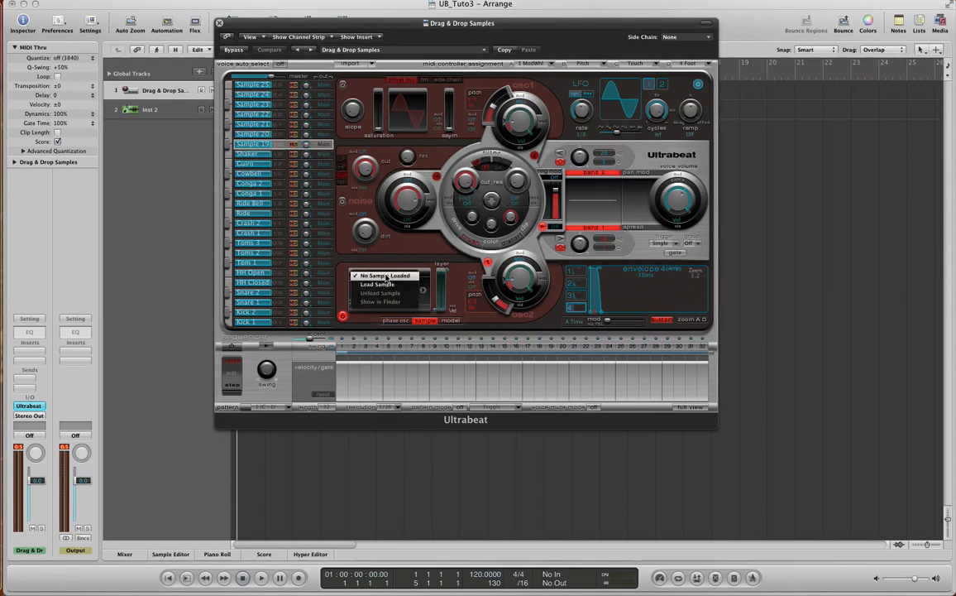
click(393, 284)
click(478, 197)
click(862, 522)
double_click(255, 144)
text(Tambourine)
key(Return)
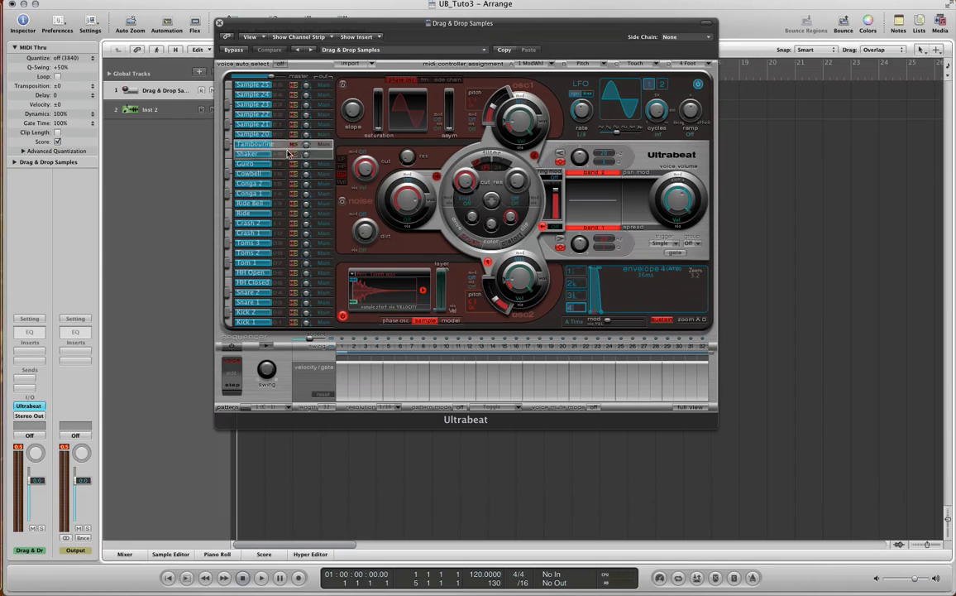
Load Perc_Vibraslap.wav into the Sample 20 voice and rename the voice as Vibraslap
click(263, 135)
click(354, 274)
click(391, 283)
click(501, 206)
click(862, 522)
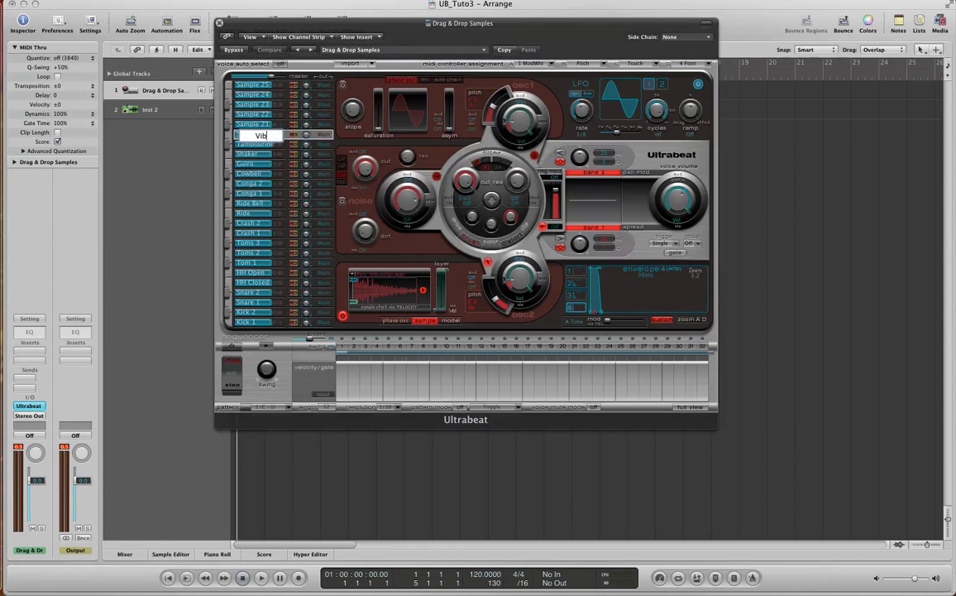
Load Claps.wav into the Sample 21 voice and rename the voice as Claps
click(354, 274)
click(393, 283)
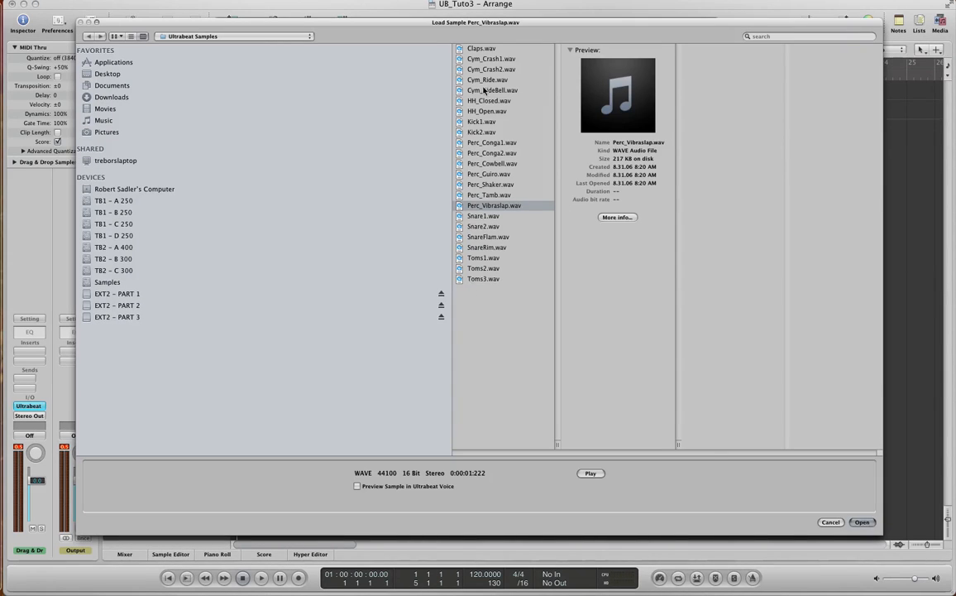
click(483, 48)
click(862, 521)
double_click(266, 125)
text(Claps)
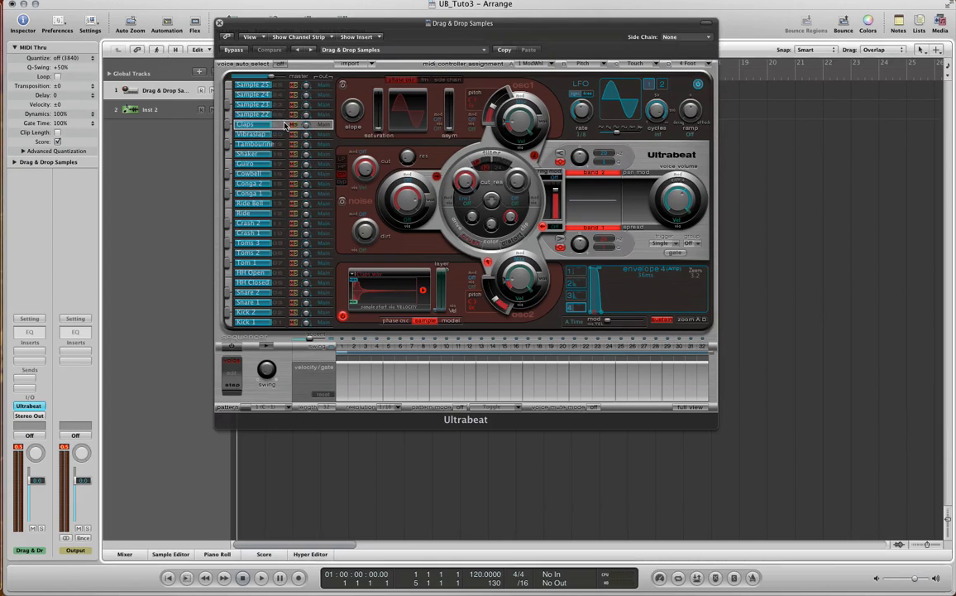
Load a sample into the Sample 22 voice, and rename the Sample 22 and Sample 23 voices as Snare Flam and Snare Rim
key(Tab)
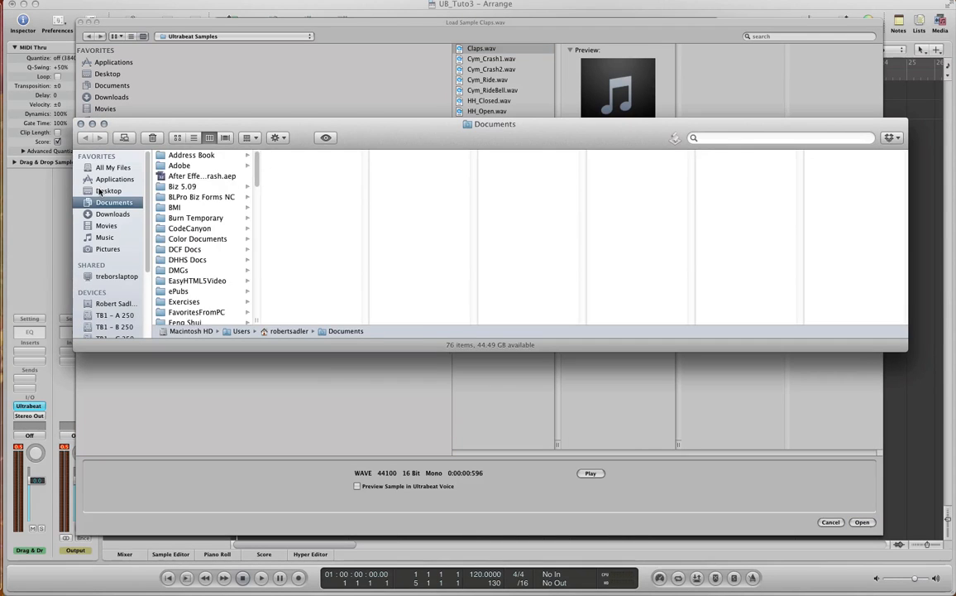
scroll(331, 240, down, 3)
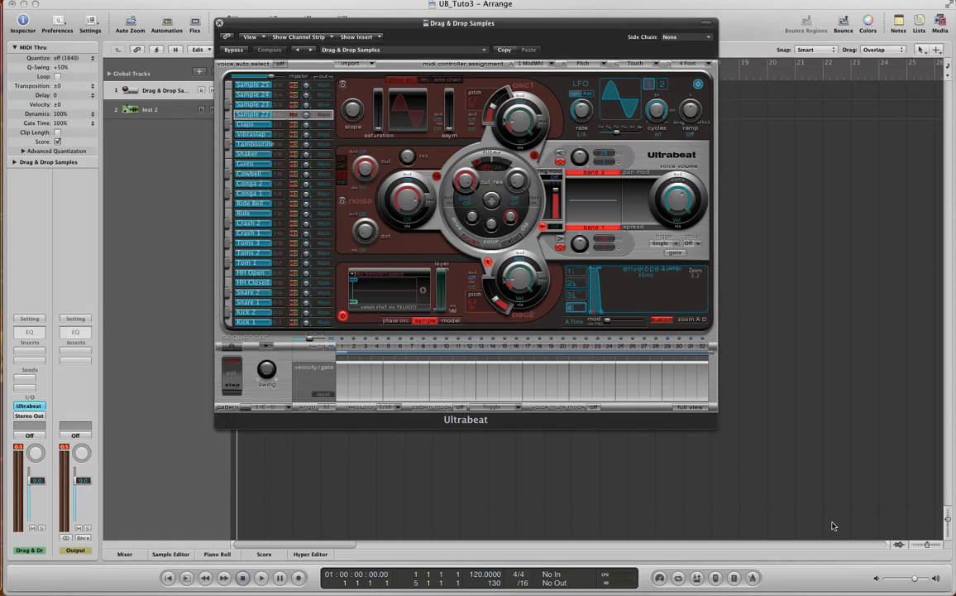
right_click(253, 115)
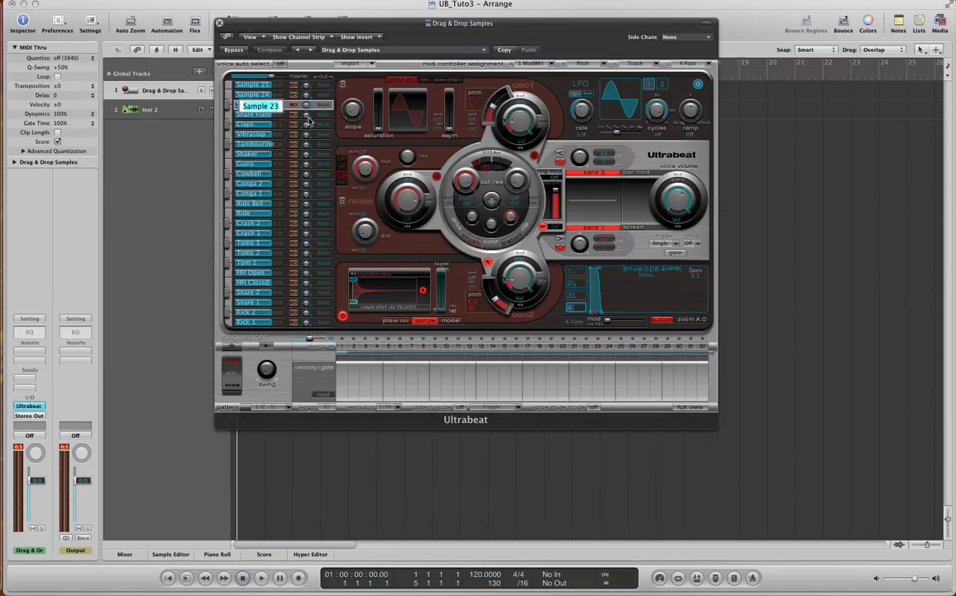
text(Snare Rim)
key(Return)
Fully open the amp envelope (envelope 4) of the sample voices one by one, from Snare Rim down to Kick 2
click(253, 115)
drag(601, 312, 709, 312)
click(253, 125)
click(252, 134)
click(252, 144)
drag(604, 313, 841, 312)
click(252, 153)
drag(605, 312, 841, 312)
click(252, 164)
click(252, 174)
click(277, 184)
click(277, 194)
click(277, 204)
click(274, 214)
click(284, 223)
click(285, 233)
click(285, 243)
click(284, 253)
click(284, 263)
click(286, 273)
click(284, 283)
click(284, 293)
click(285, 312)
click(277, 322)
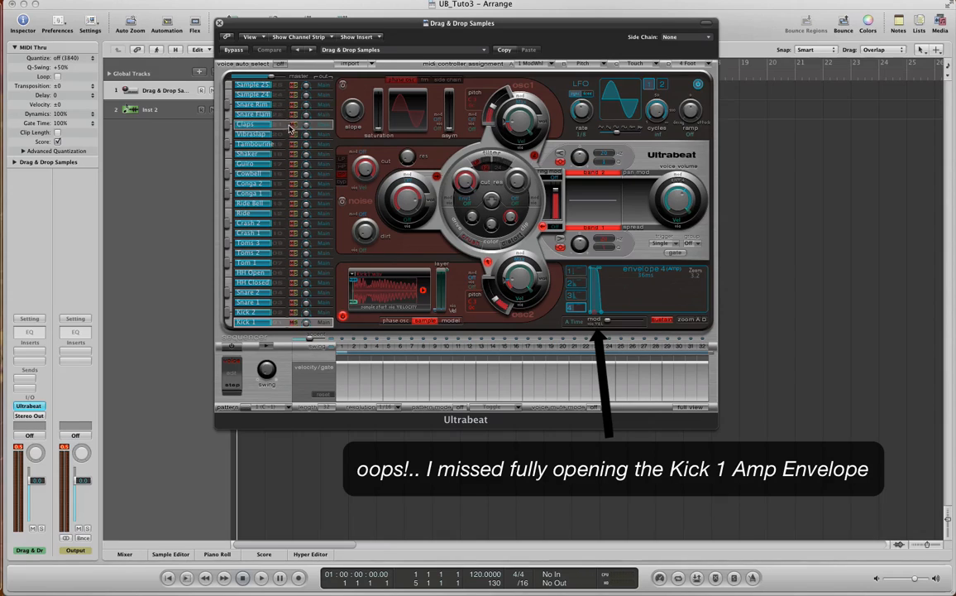
Clear the names of the two empty voices, Sample 24 and Sample 25
double_click(258, 95)
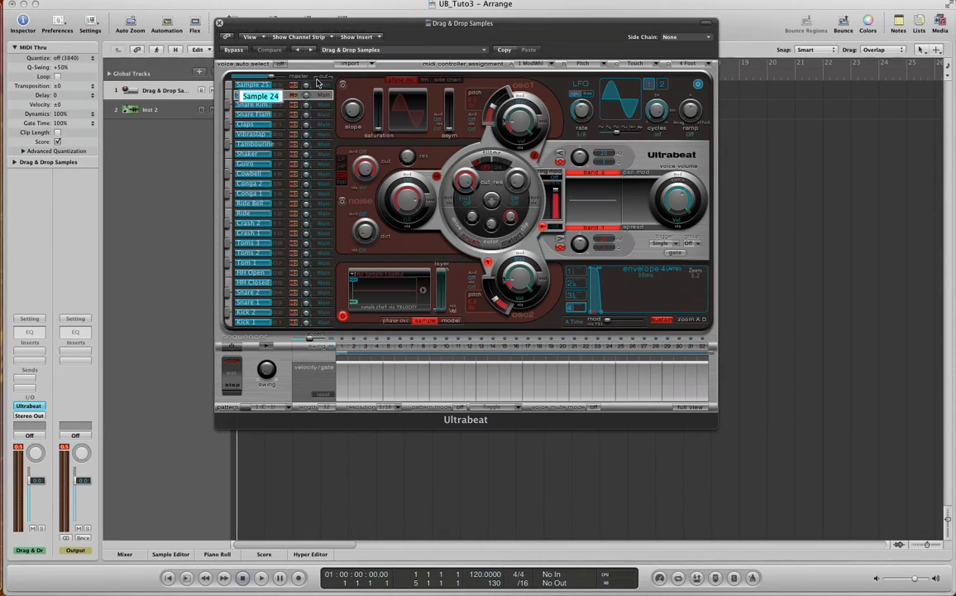
key(BackSpace)
key(Return)
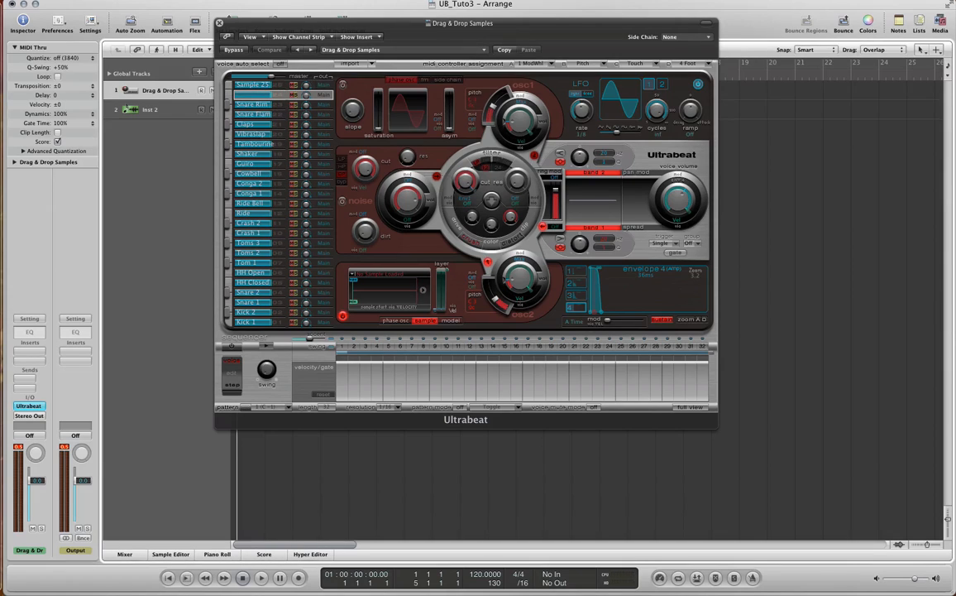
double_click(257, 85)
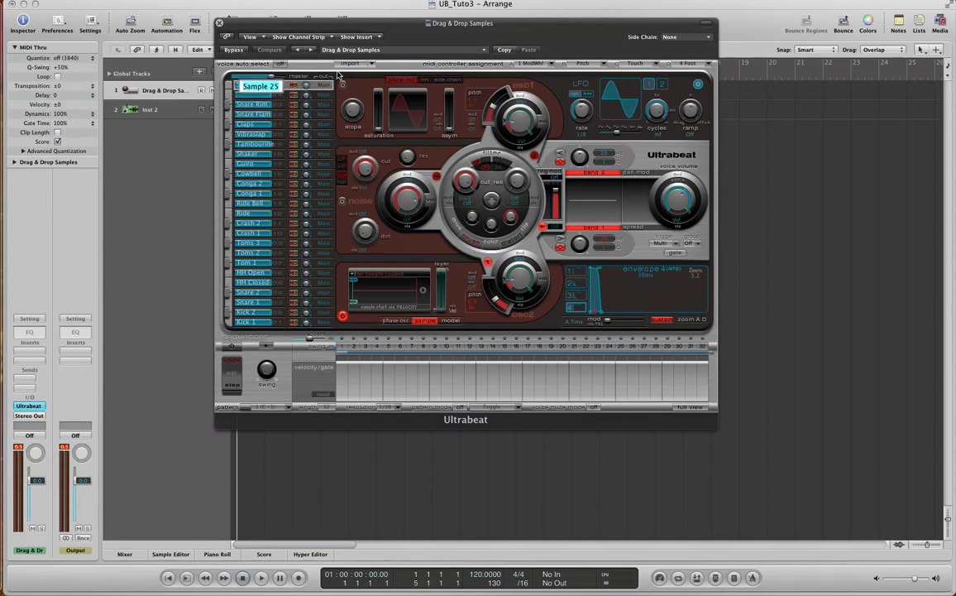
key(BackSpace)
key(Return)
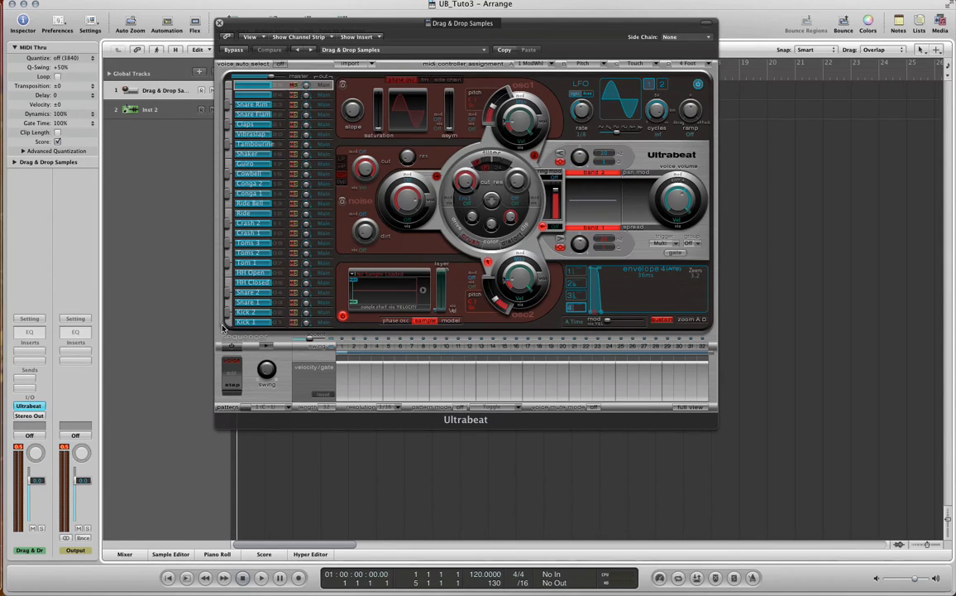
Save the kit as a new setting named My 23 Voice Kit in the Ultrabeat folder and check the settings list for it
click(428, 51)
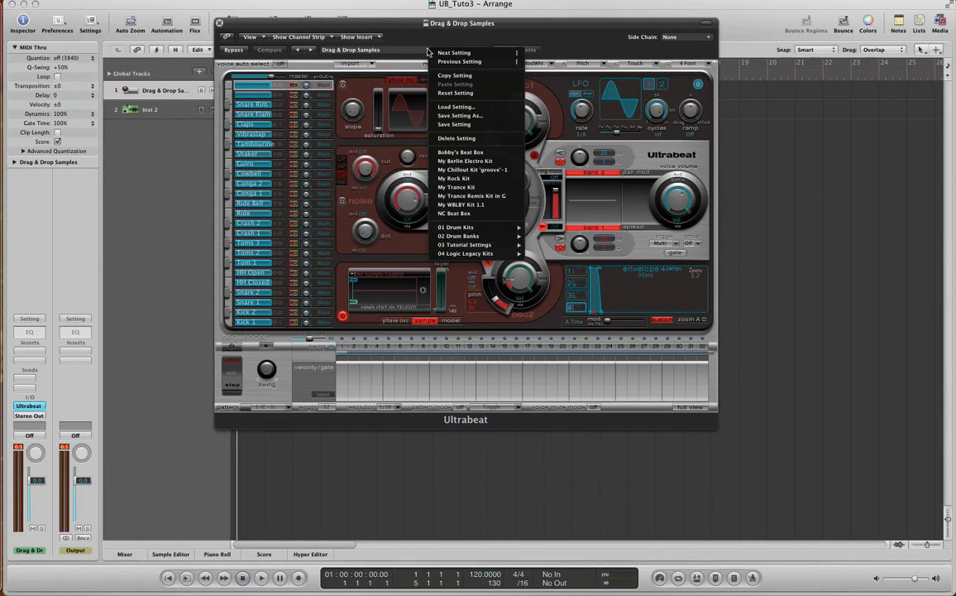
click(456, 116)
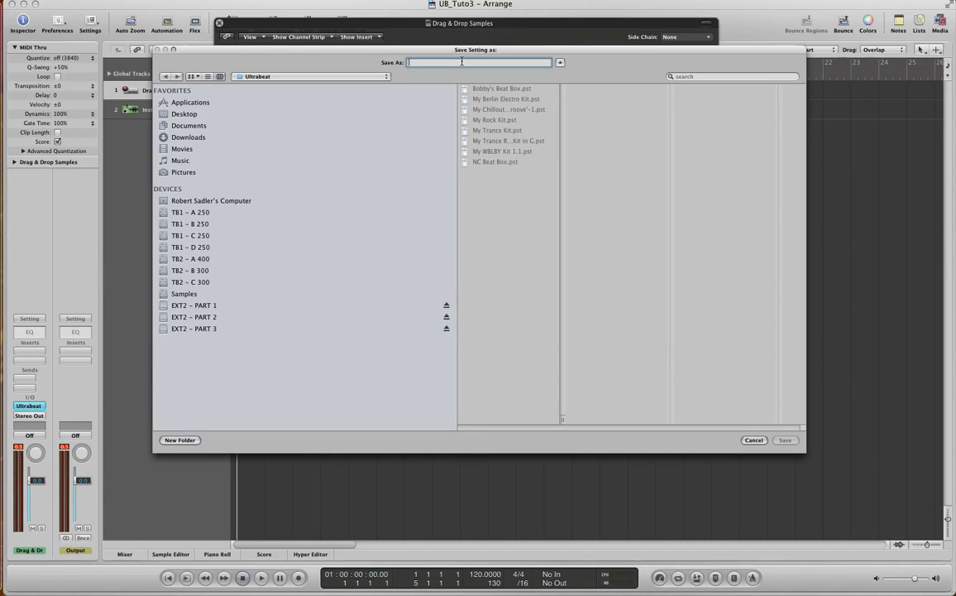
text(My 23 Voice Kit)
click(372, 76)
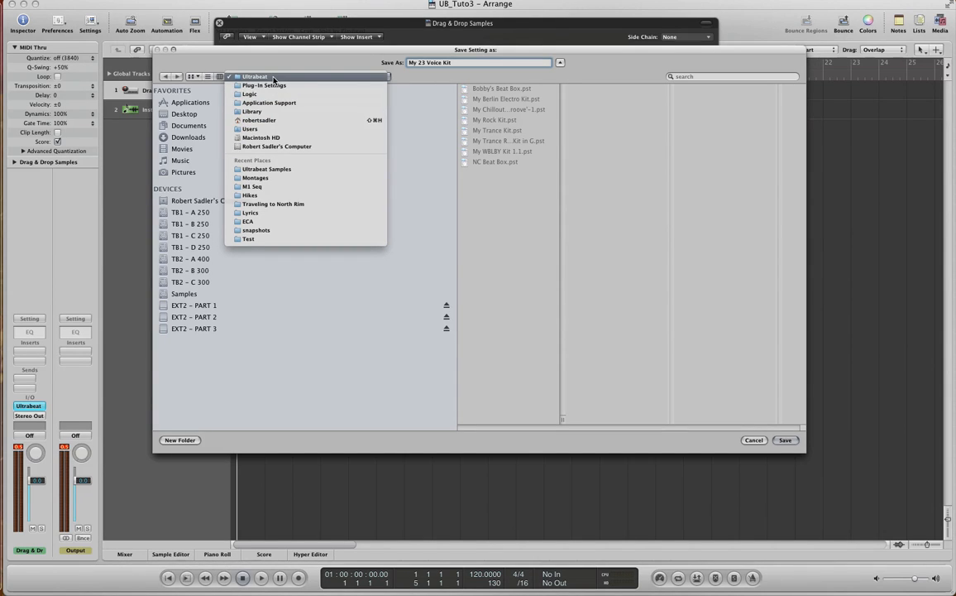
click(417, 66)
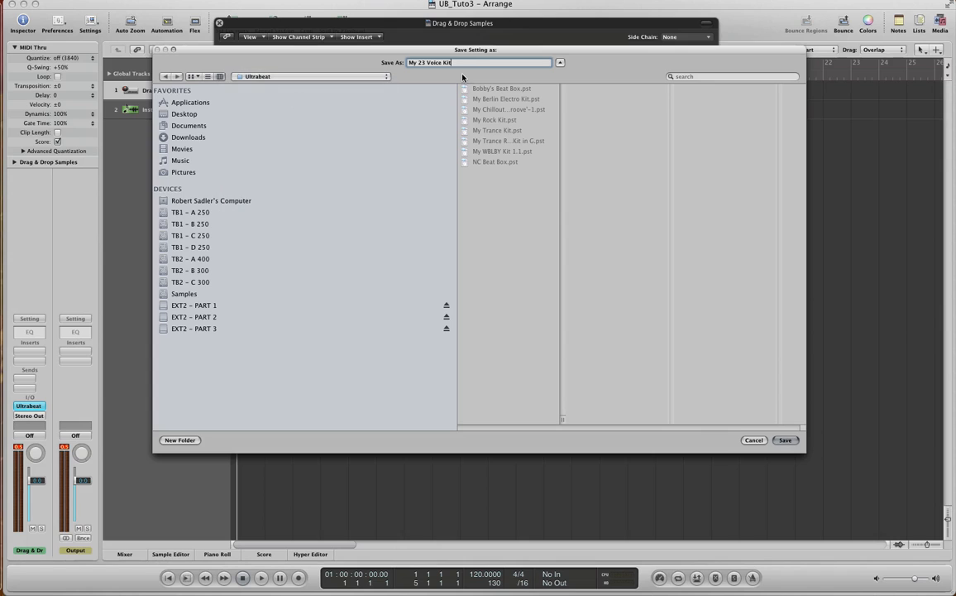
click(784, 440)
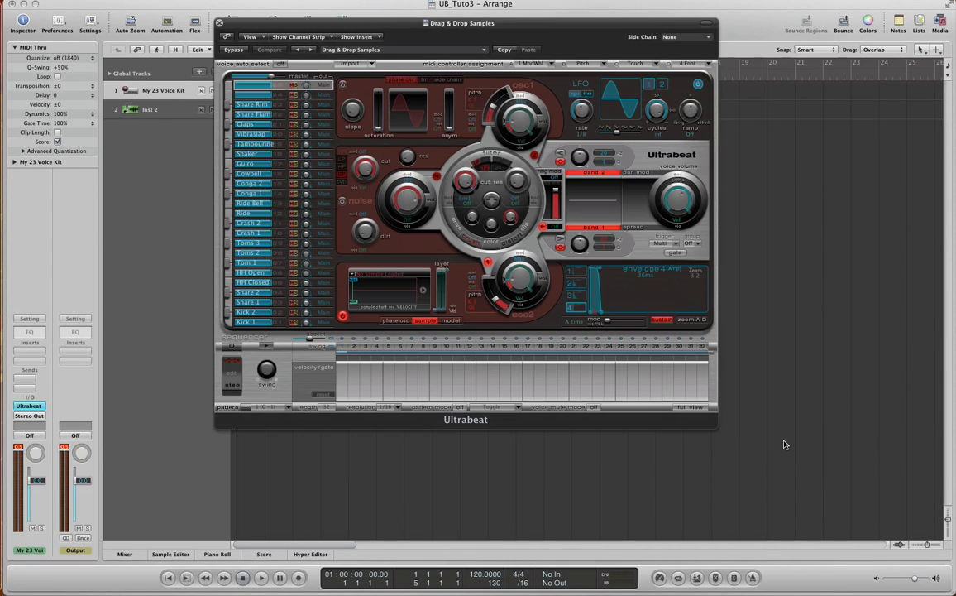
click(424, 51)
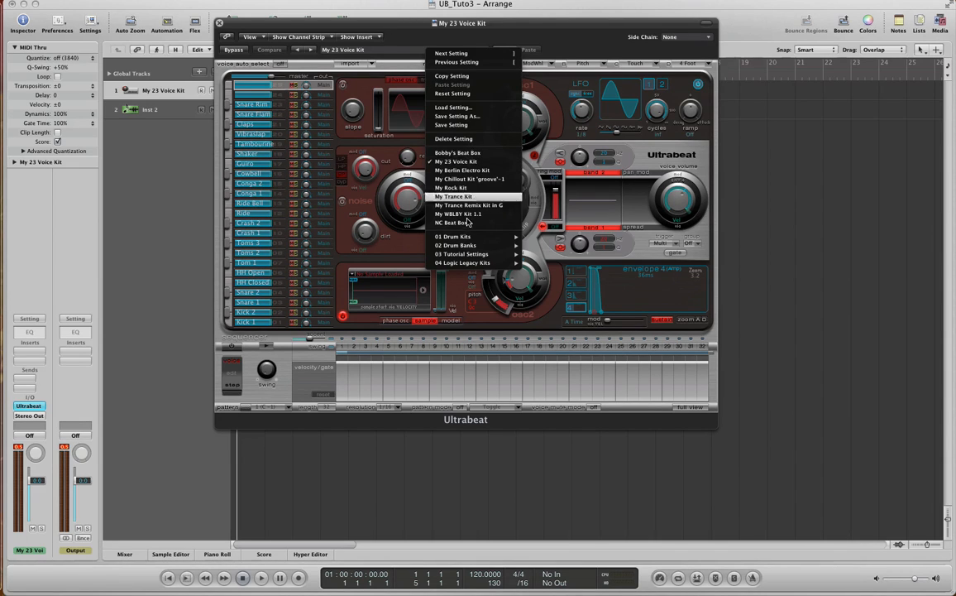
click(563, 28)
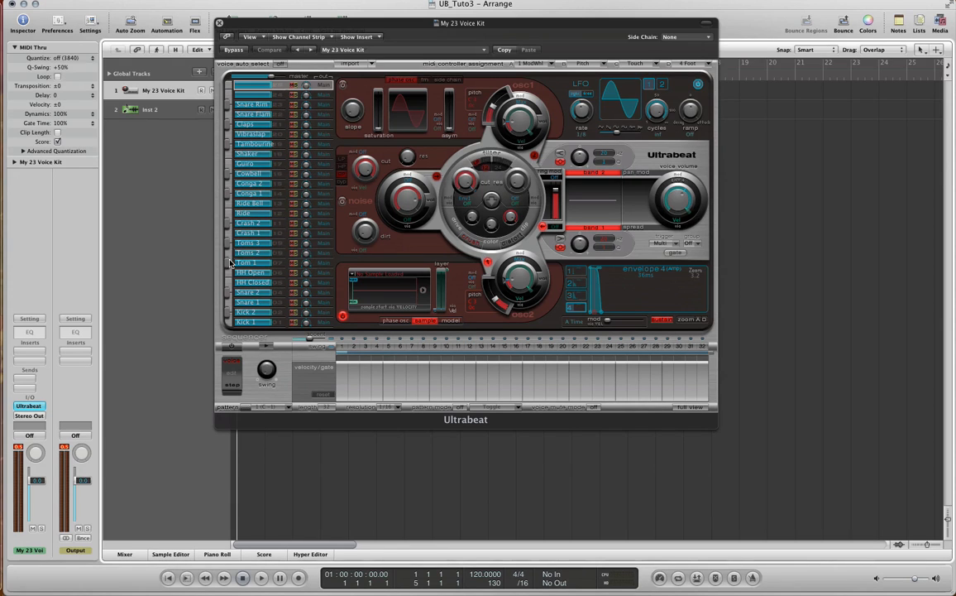
Turn on the Ultrabeat step sequencer and audition the Toms 3 voice
drag(341, 26, 498, 6)
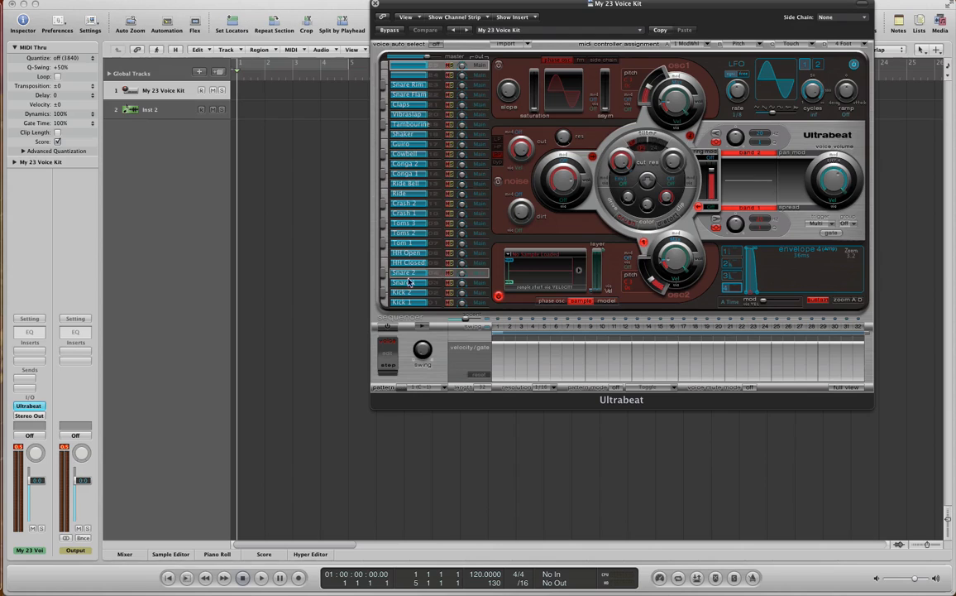
drag(468, 7, 527, 7)
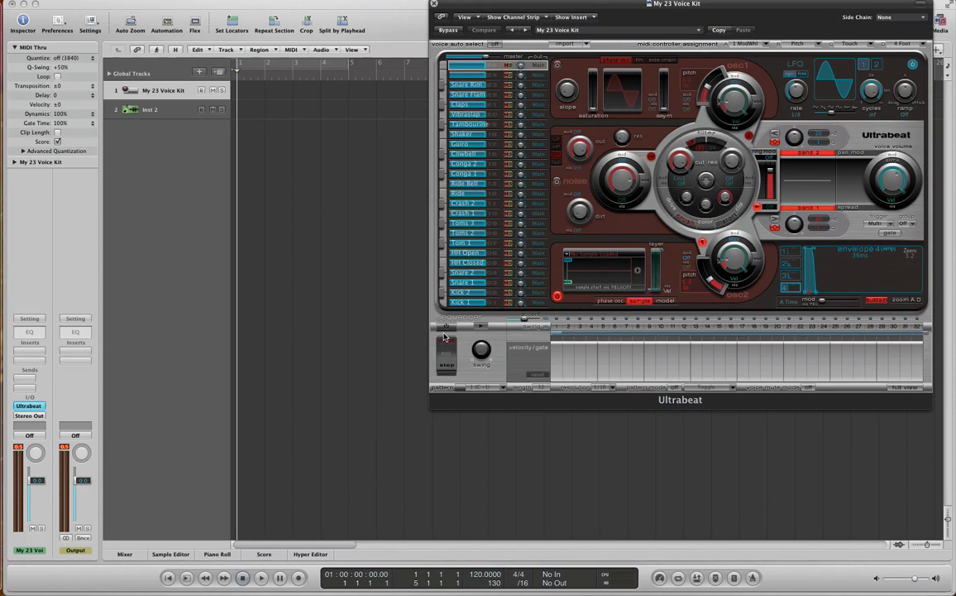
click(445, 328)
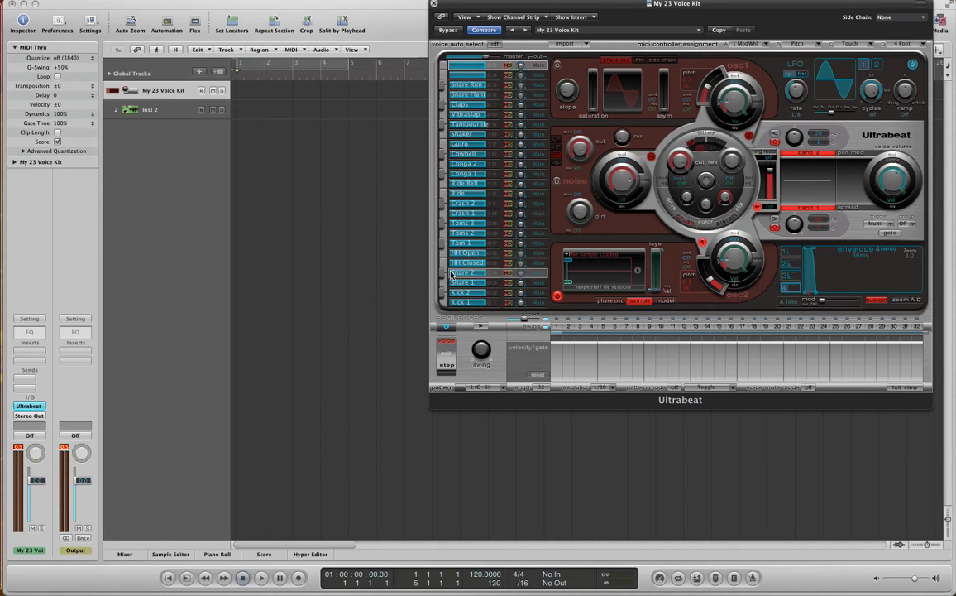
click(442, 223)
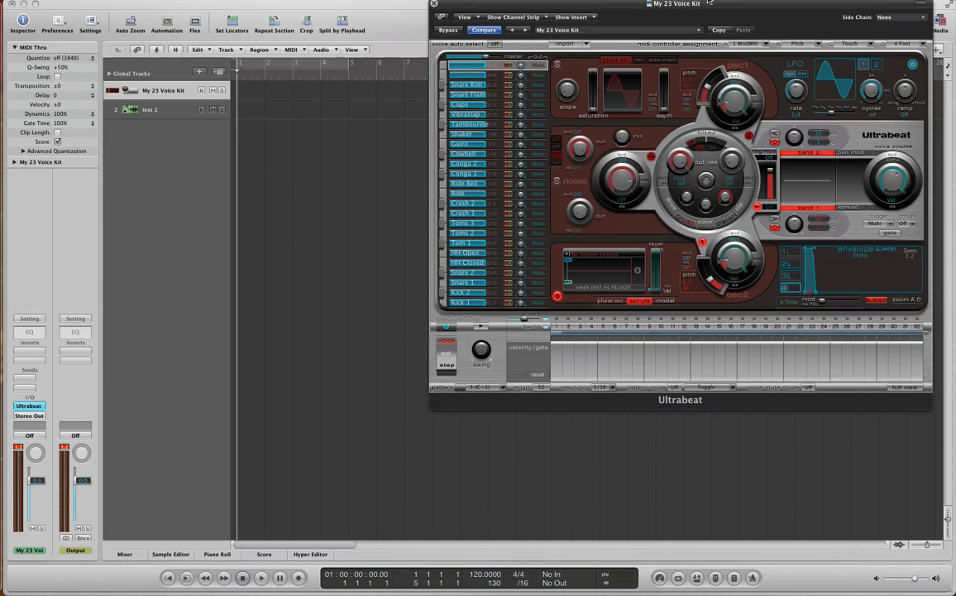
Add sequencer hits on steps 1, 9, 17 and 25 of the selected unnamed voice
drag(646, 37, 546, 37)
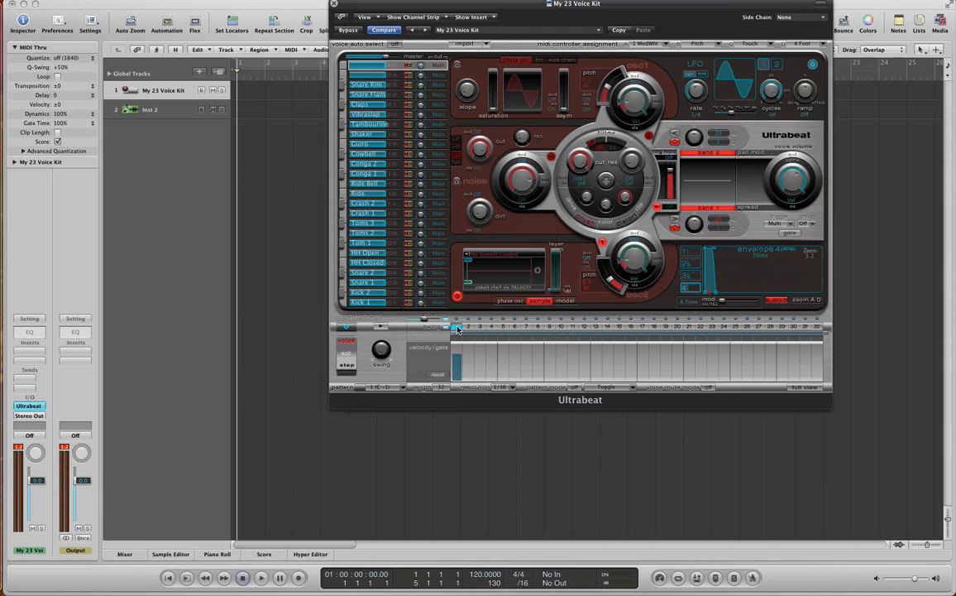
click(643, 327)
click(736, 327)
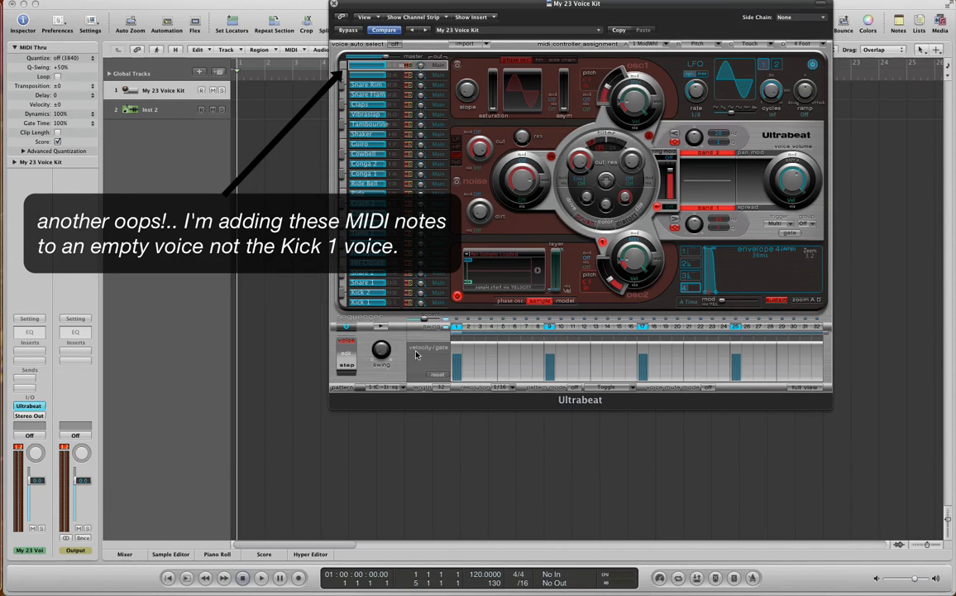
Add sequencer hits on steps 5, 13, 21 and 29 of the Snare 1 voice
click(394, 300)
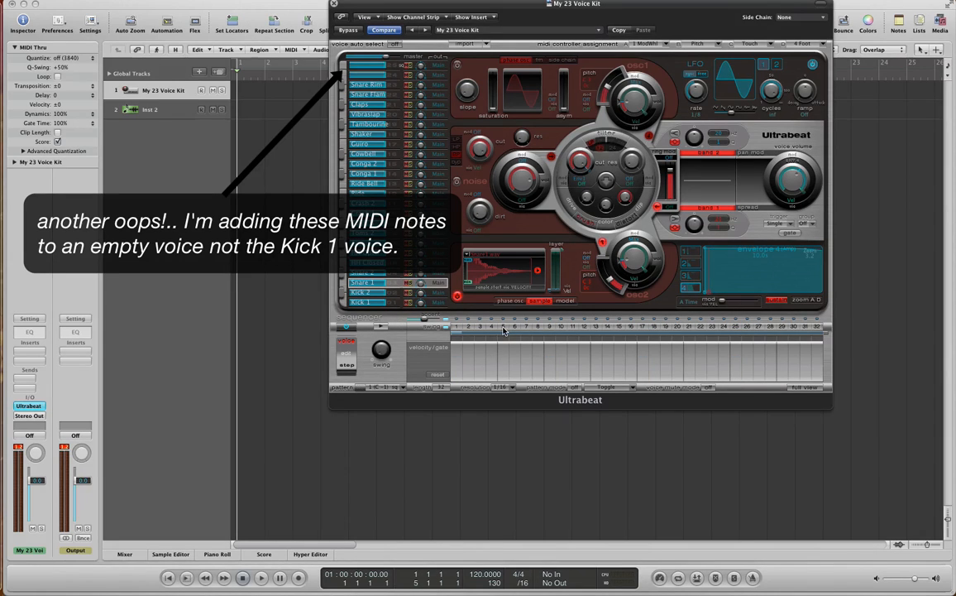
click(597, 326)
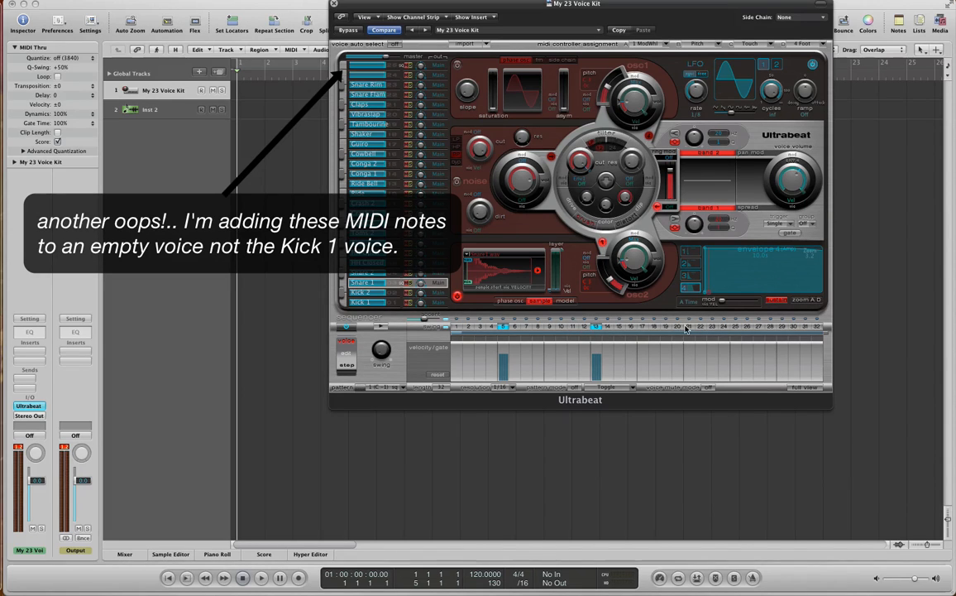
click(689, 326)
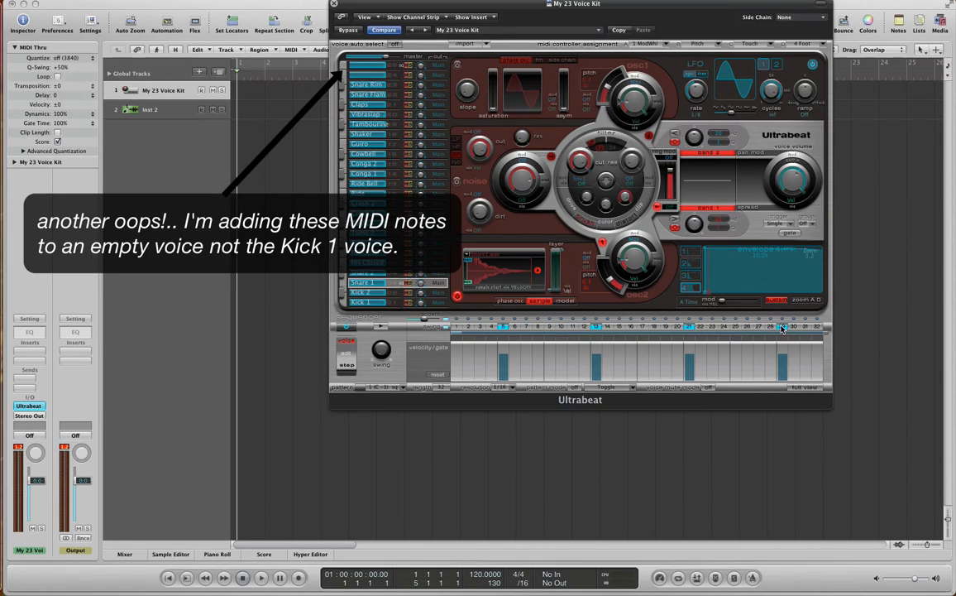
Show the full sequencer grid and add hits on every downbeat and every upbeat for the HH Closed voice
click(392, 263)
click(806, 387)
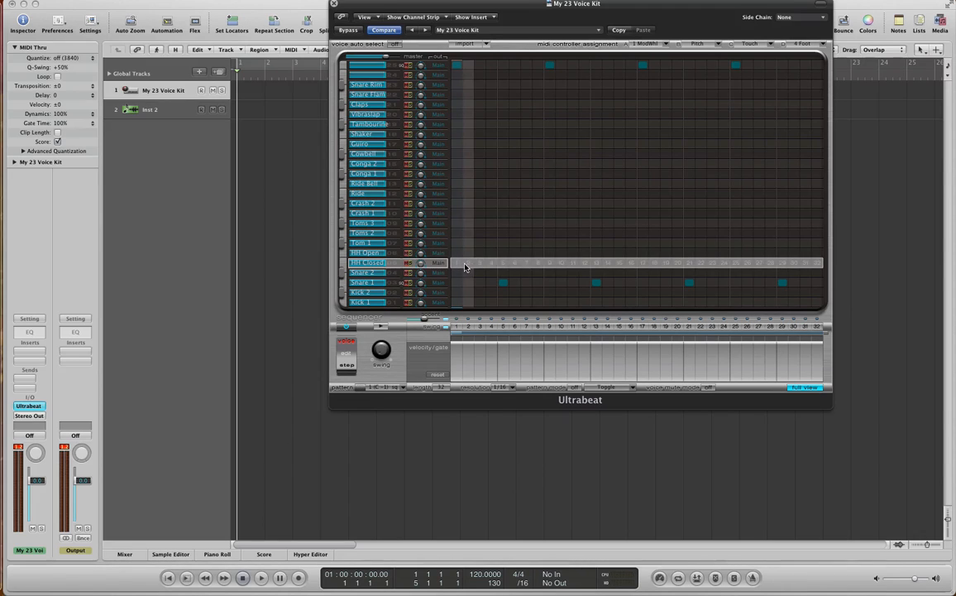
right_click(465, 267)
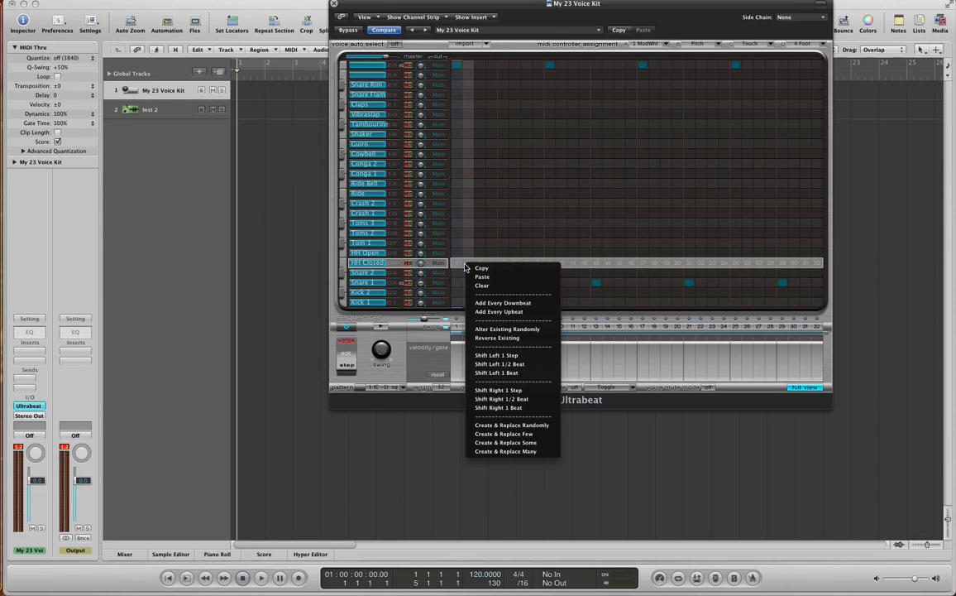
click(496, 303)
right_click(470, 265)
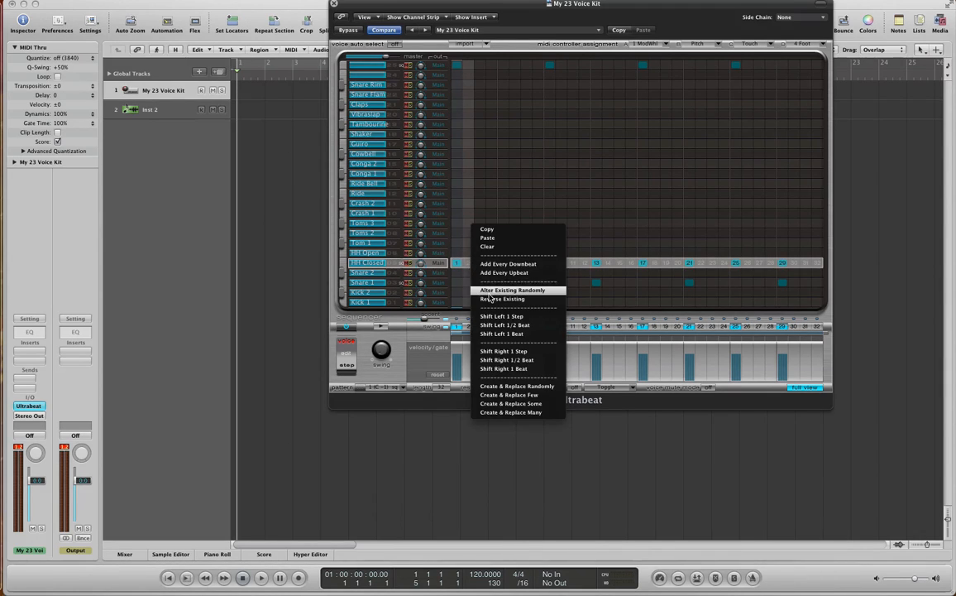
click(492, 272)
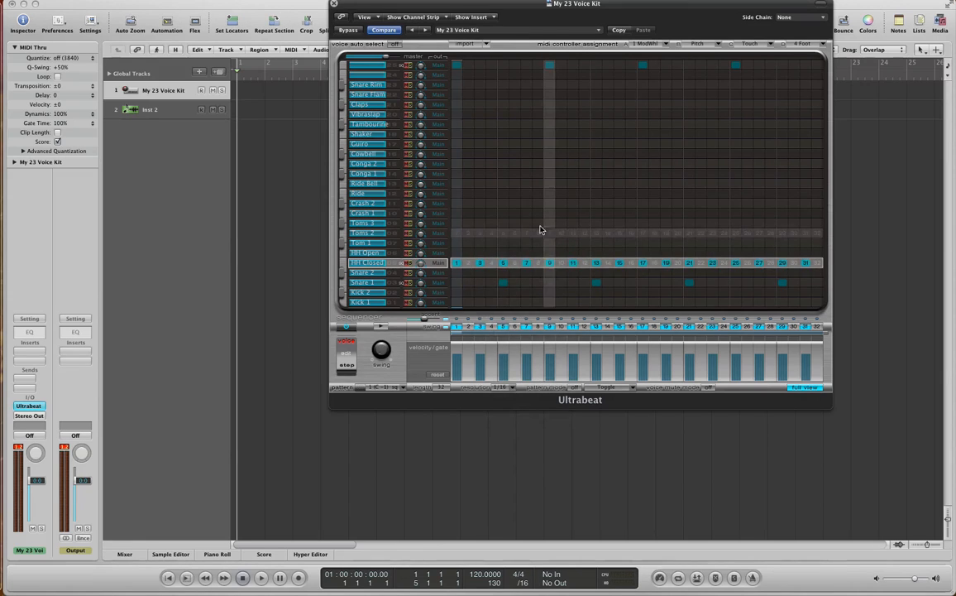
Add hits on every downbeat for the HH Open voice and shift them right by 1 step
click(395, 254)
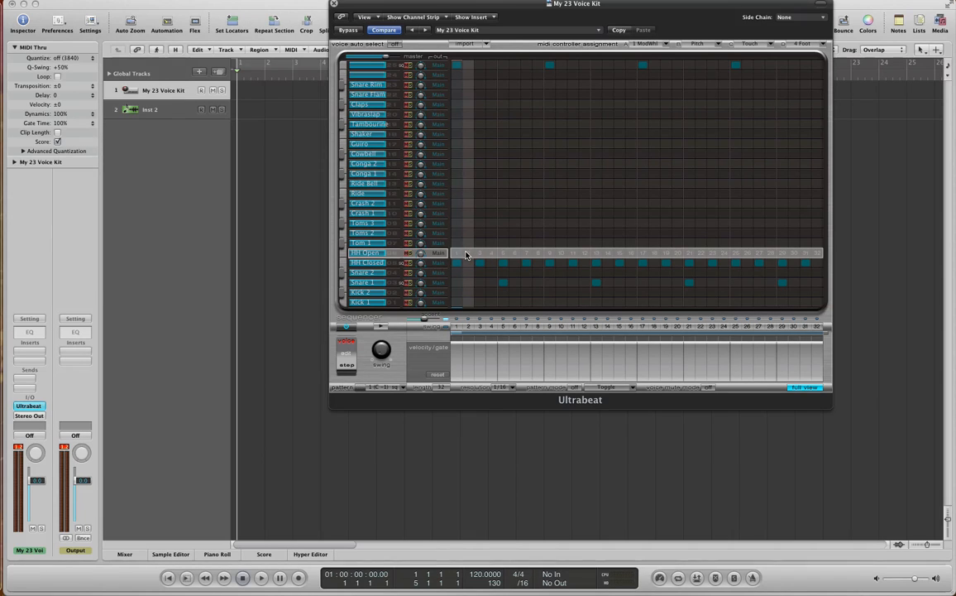
right_click(466, 255)
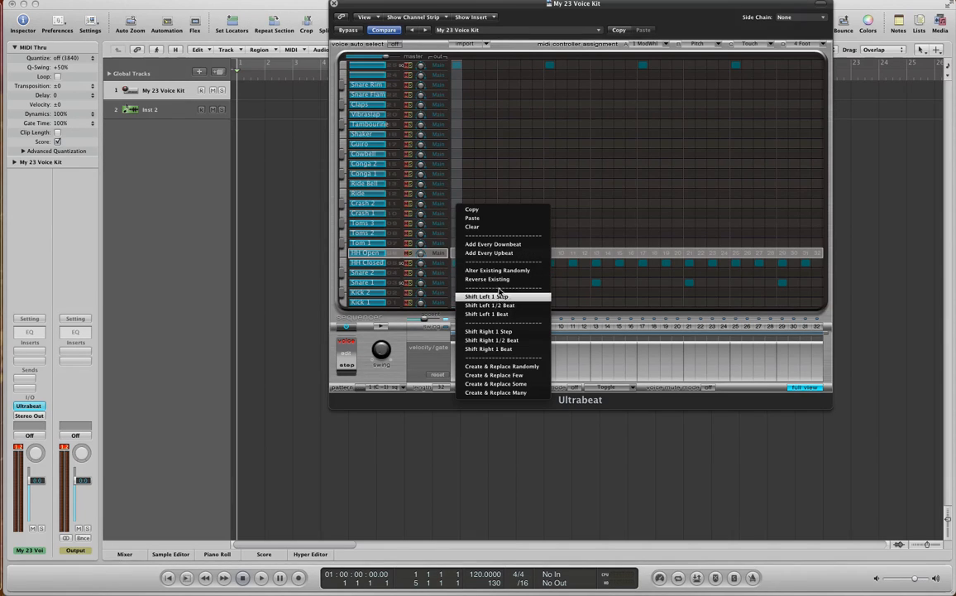
click(490, 244)
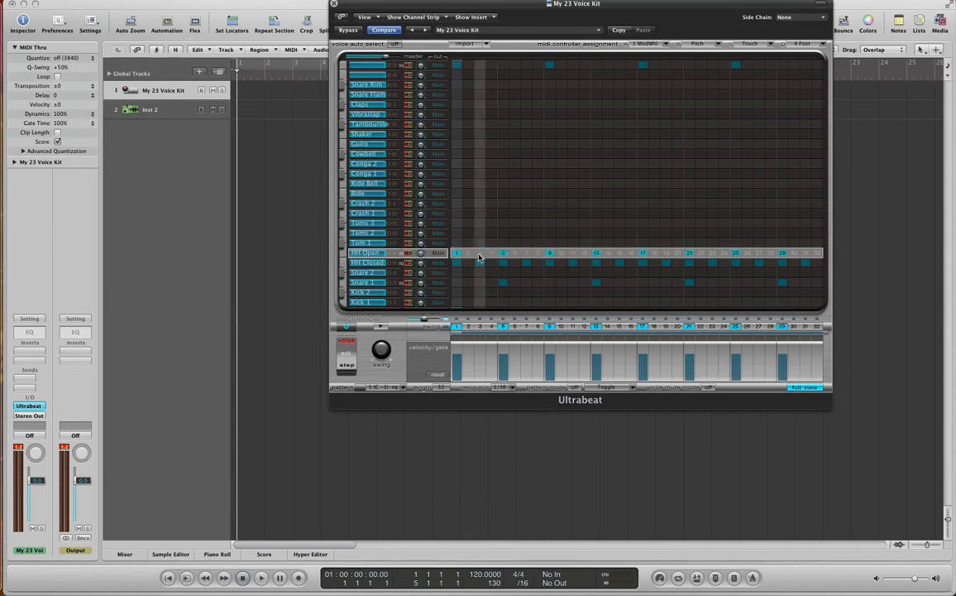
right_click(476, 256)
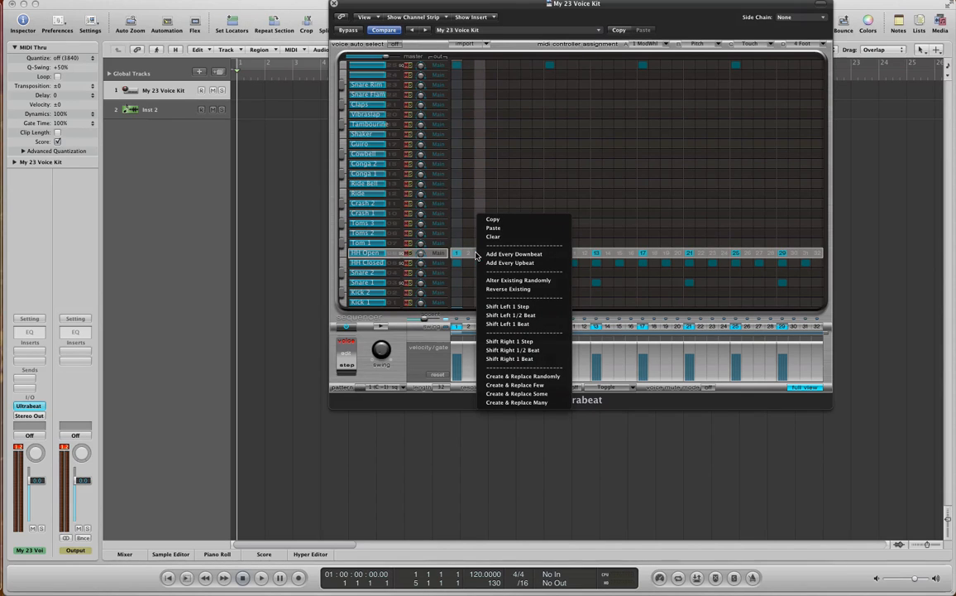
click(528, 343)
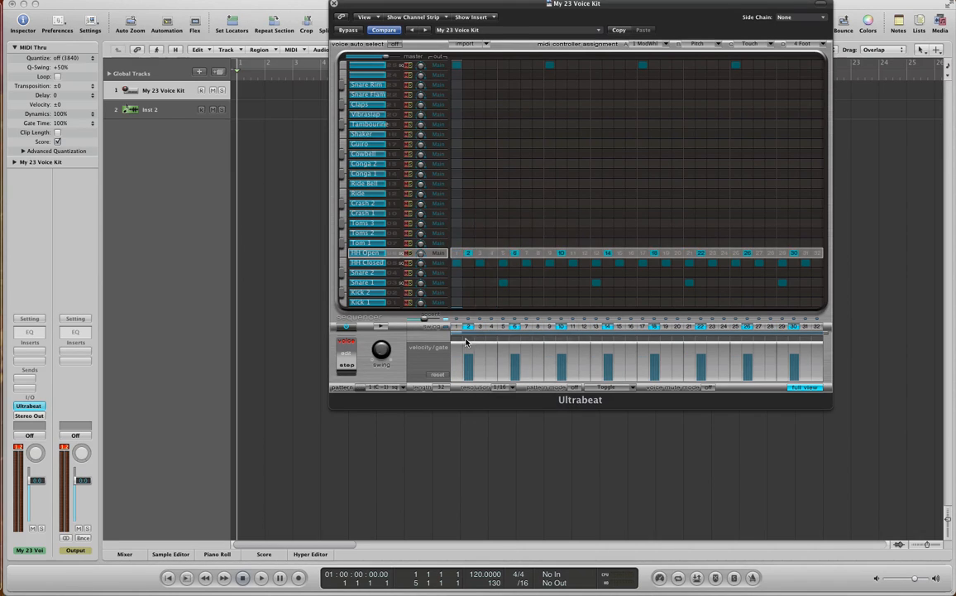
Play the sequencer pattern to hear the beat, and stop it
click(381, 328)
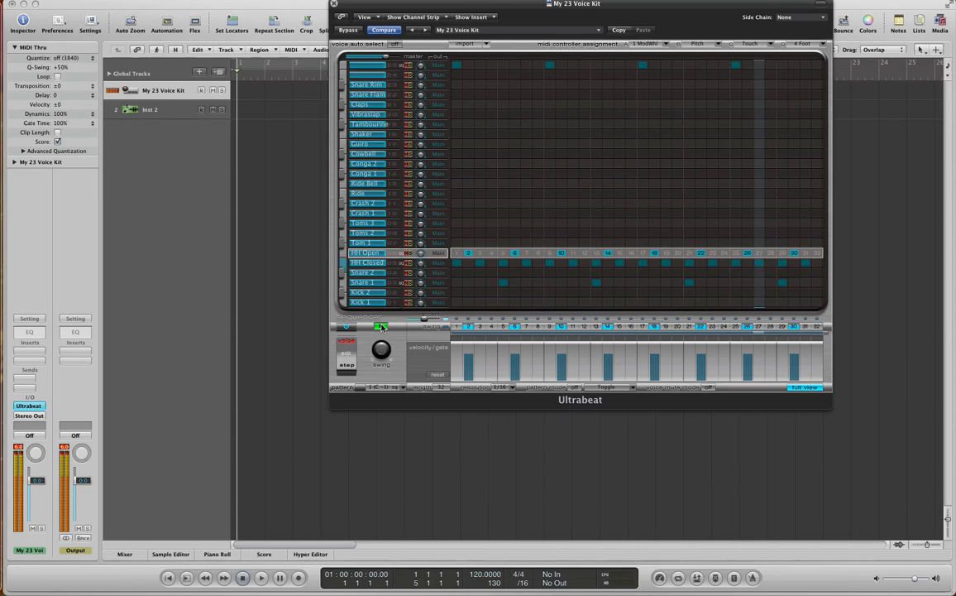
click(381, 328)
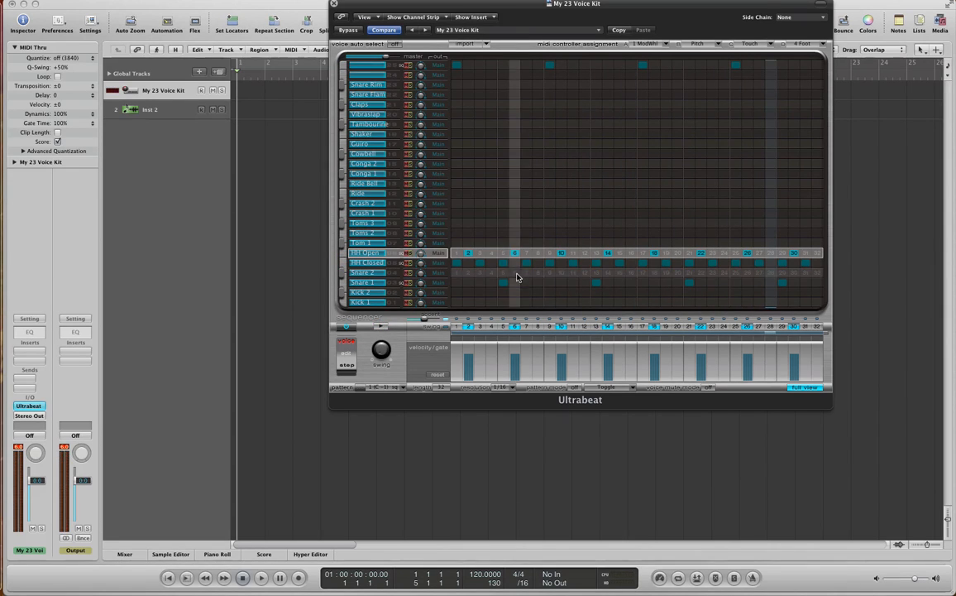
Add sequencer hits on steps 1, 9, 17 and 25 of the Kick 1 voice and lower its volume slightly
click(393, 303)
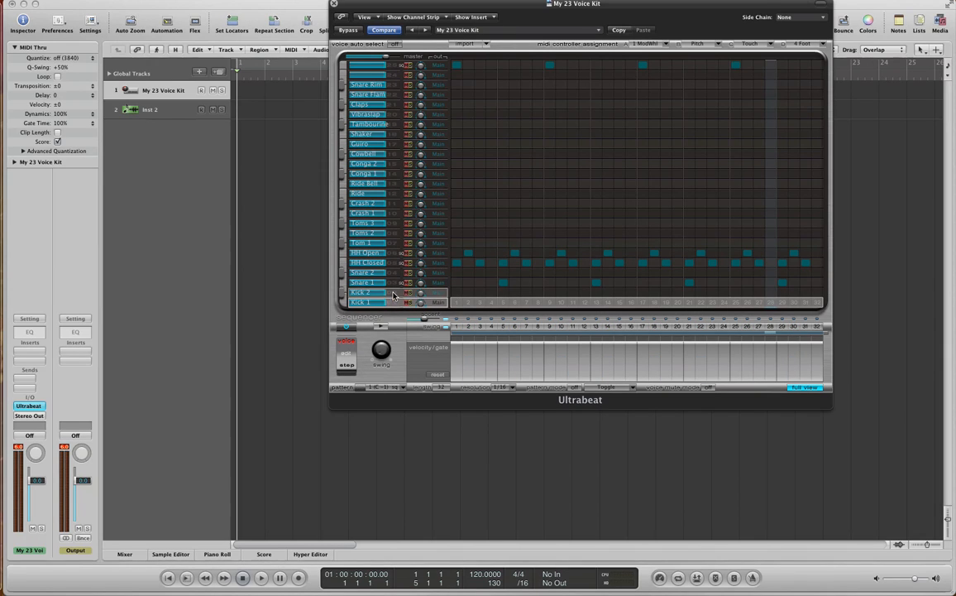
click(457, 327)
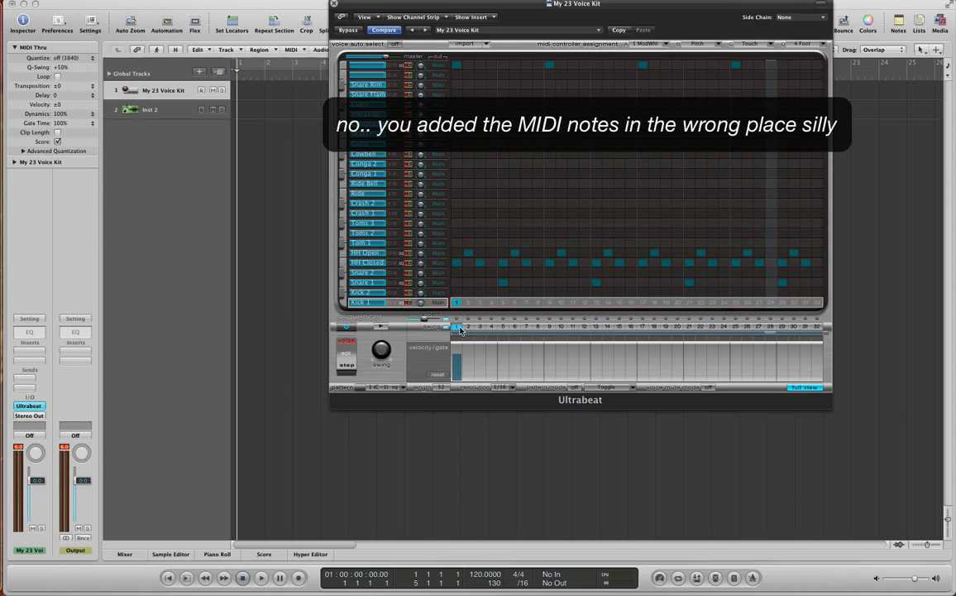
click(550, 327)
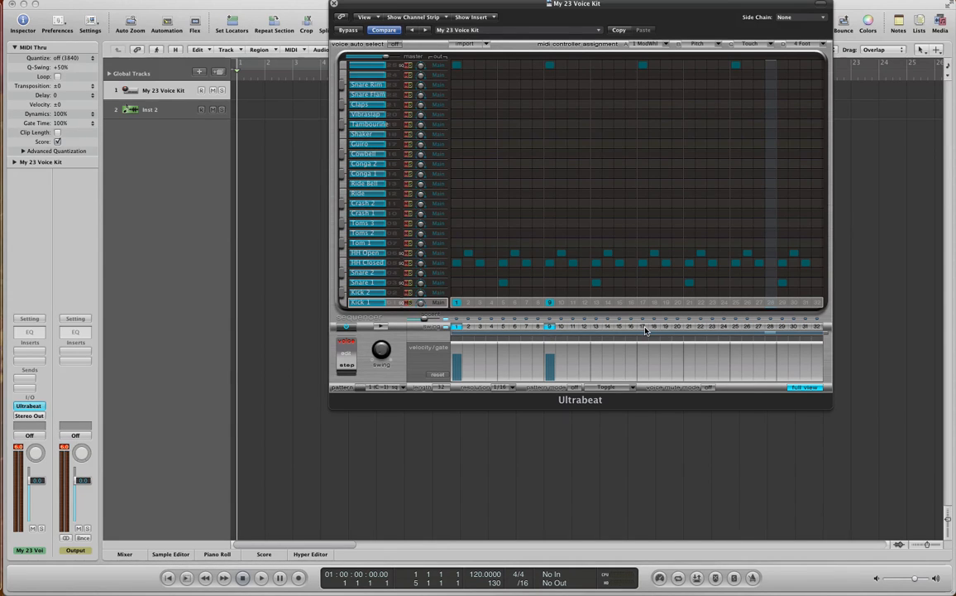
click(736, 328)
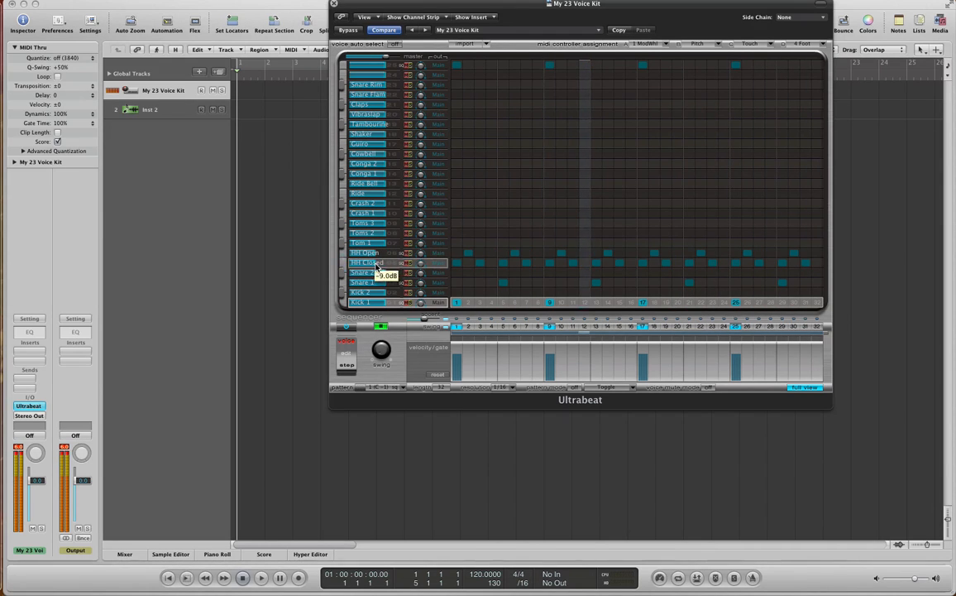
drag(385, 305, 376, 305)
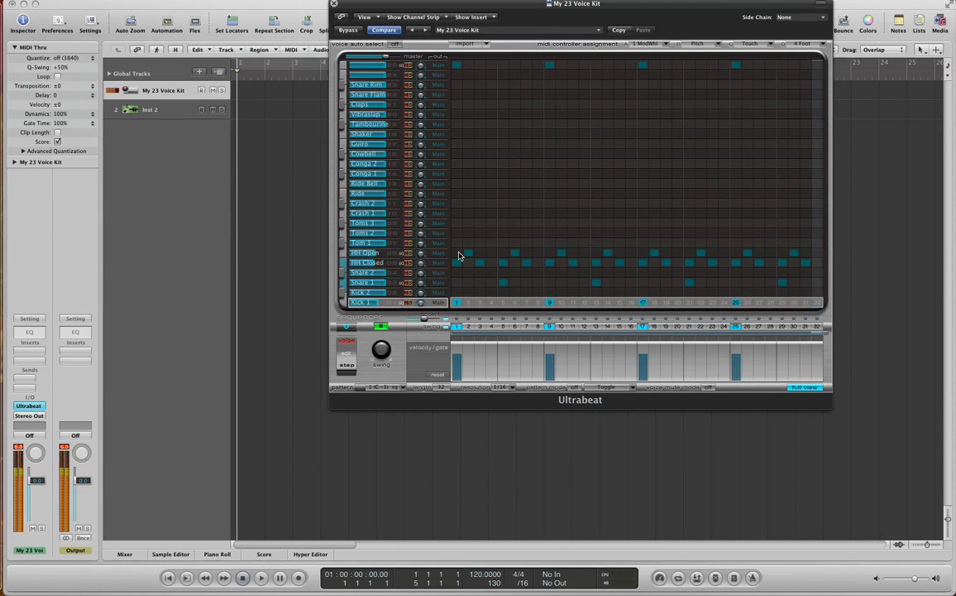
Shift the HH Open hits right by 1/2 beat and the HH Closed hits right by 1 step
right_click(460, 256)
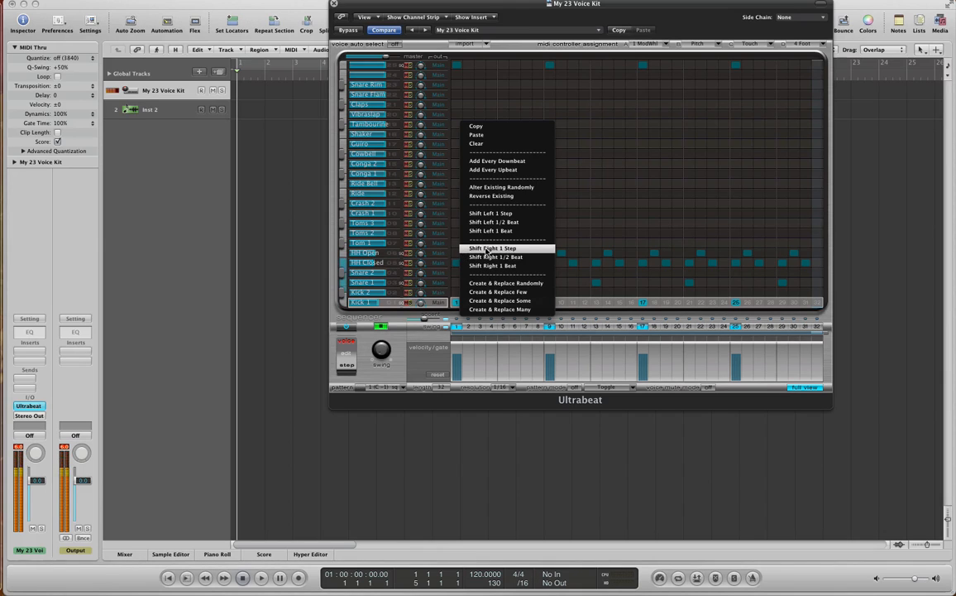
click(495, 257)
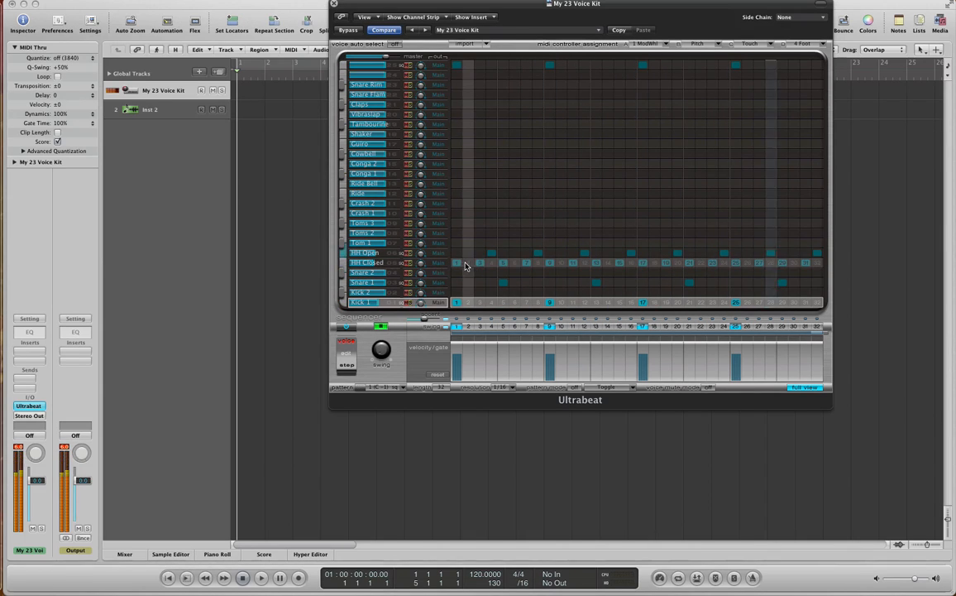
right_click(467, 263)
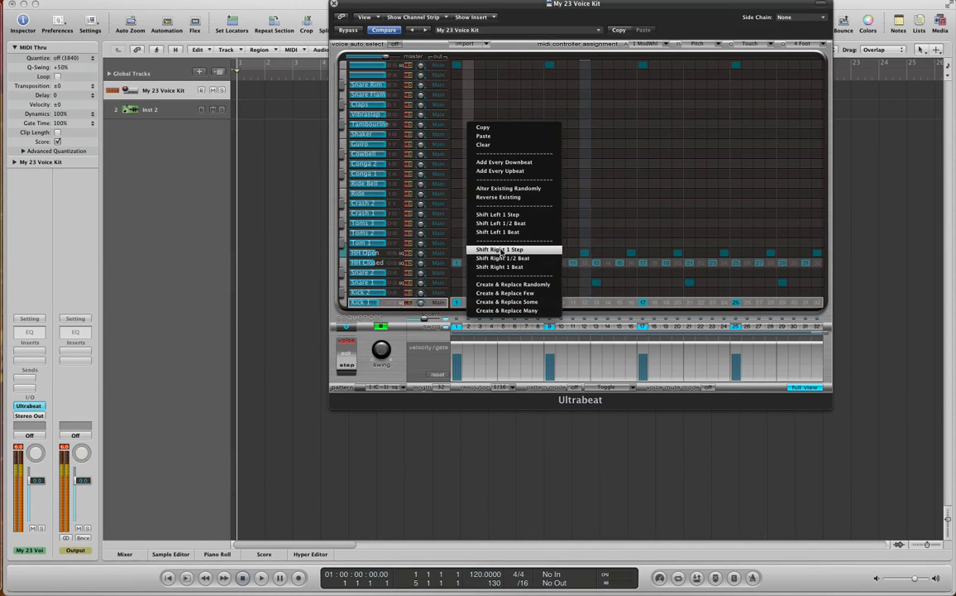
click(485, 259)
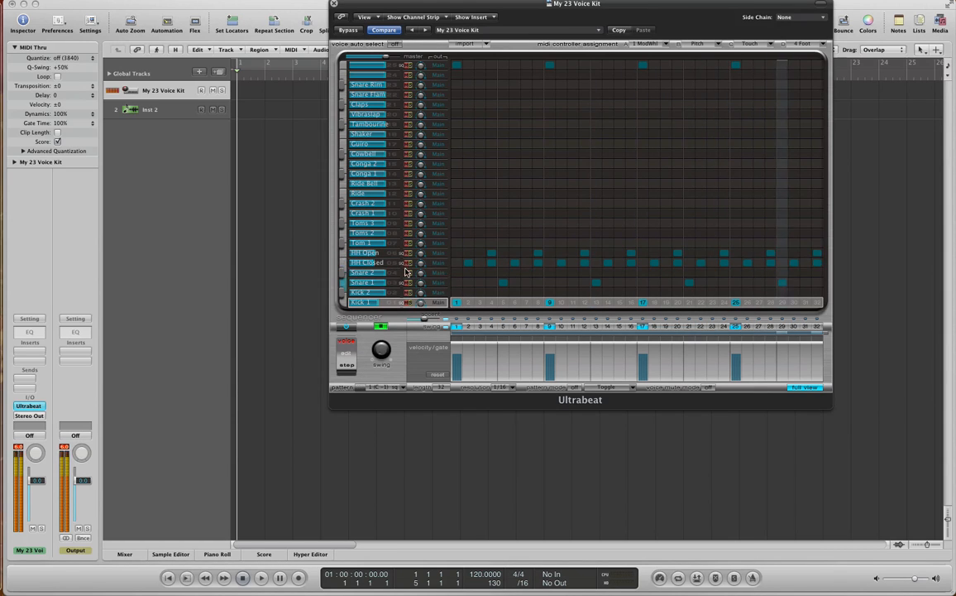
Remove the HH Closed hits on steps 4, 8, 12, 16, 20, 24, 28 and 32
click(491, 264)
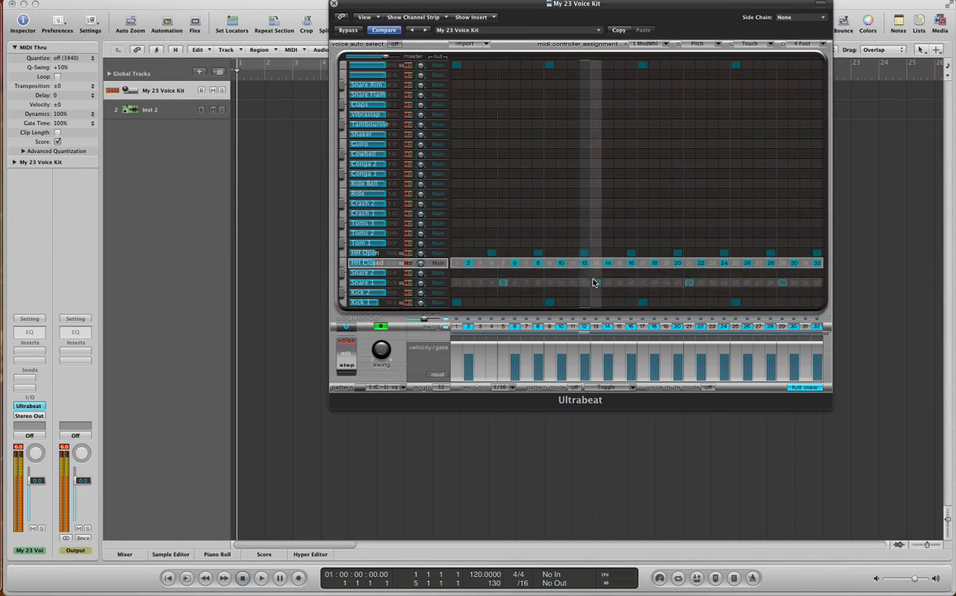
click(540, 265)
click(586, 263)
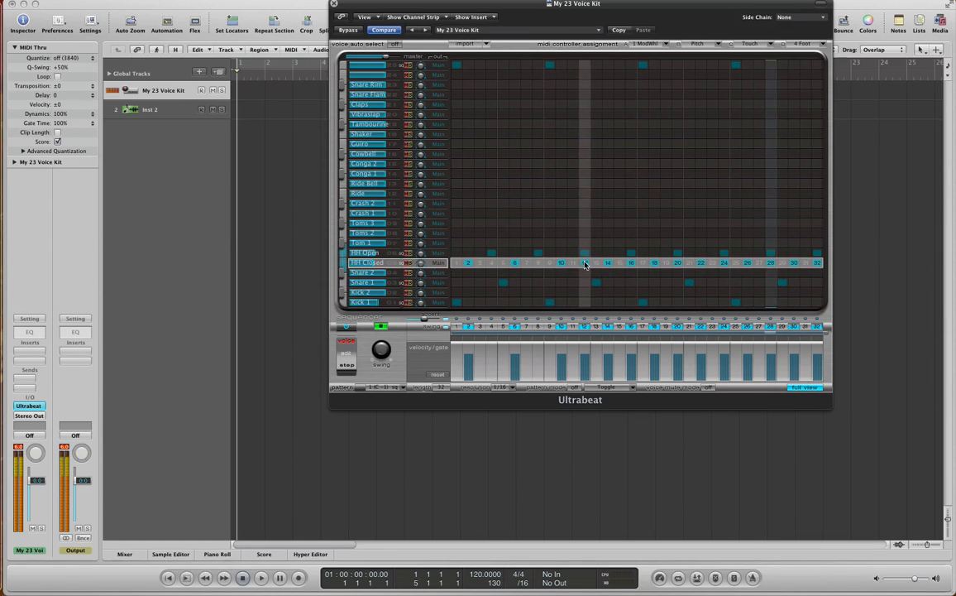
click(631, 263)
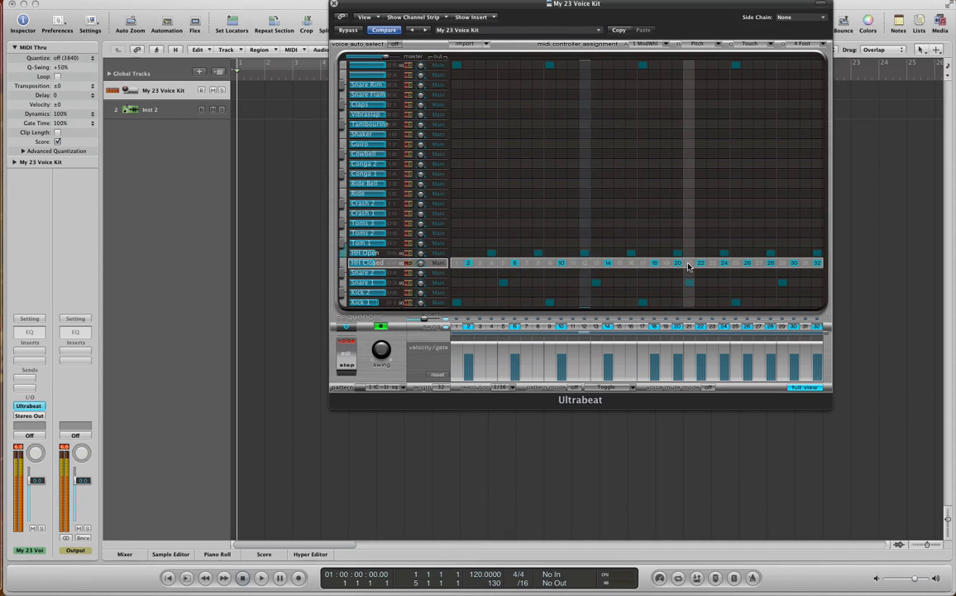
click(677, 263)
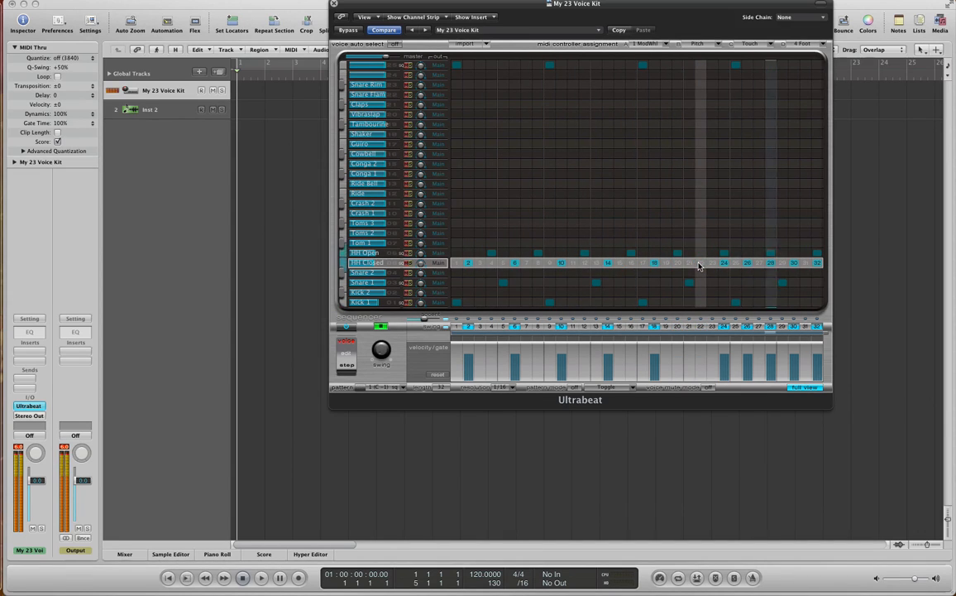
click(724, 263)
click(770, 263)
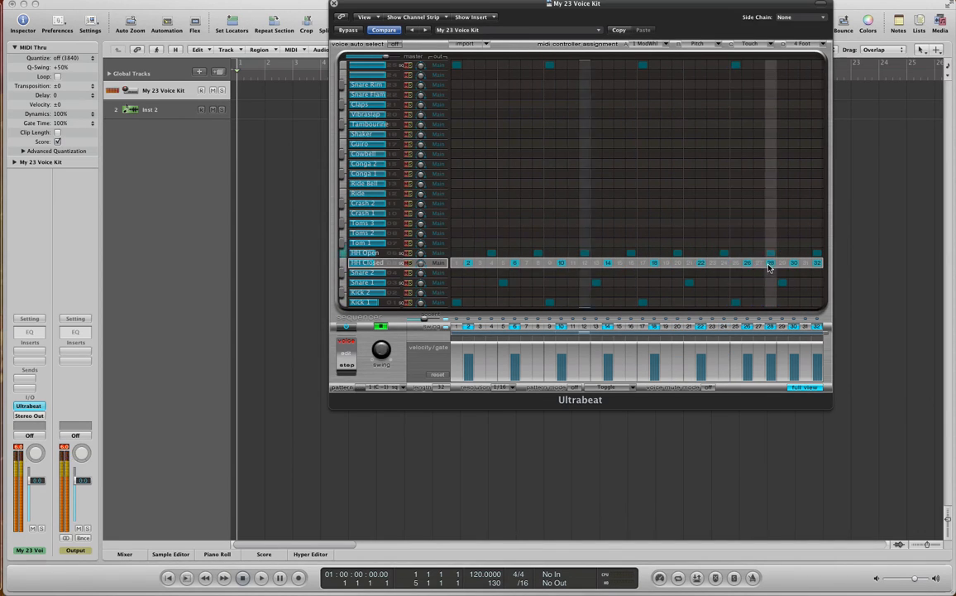
click(816, 263)
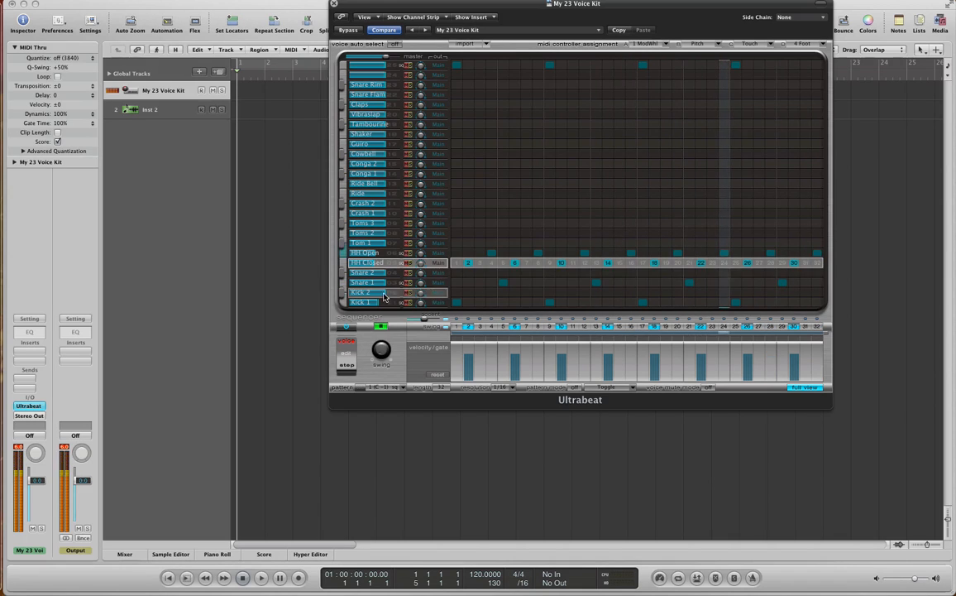
Add hits on every downbeat and every upbeat to the remaining HH Closed pattern
right_click(452, 266)
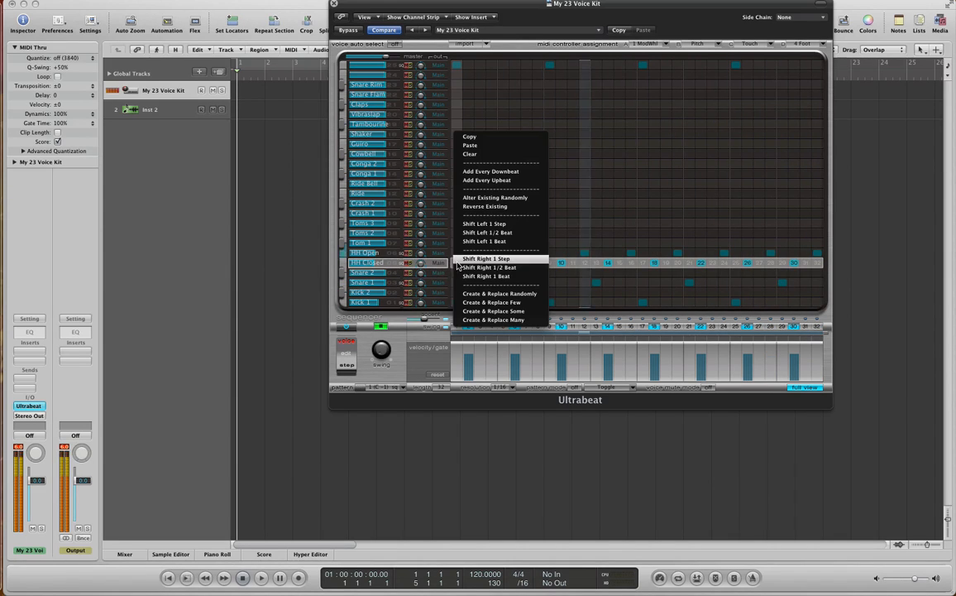
click(488, 171)
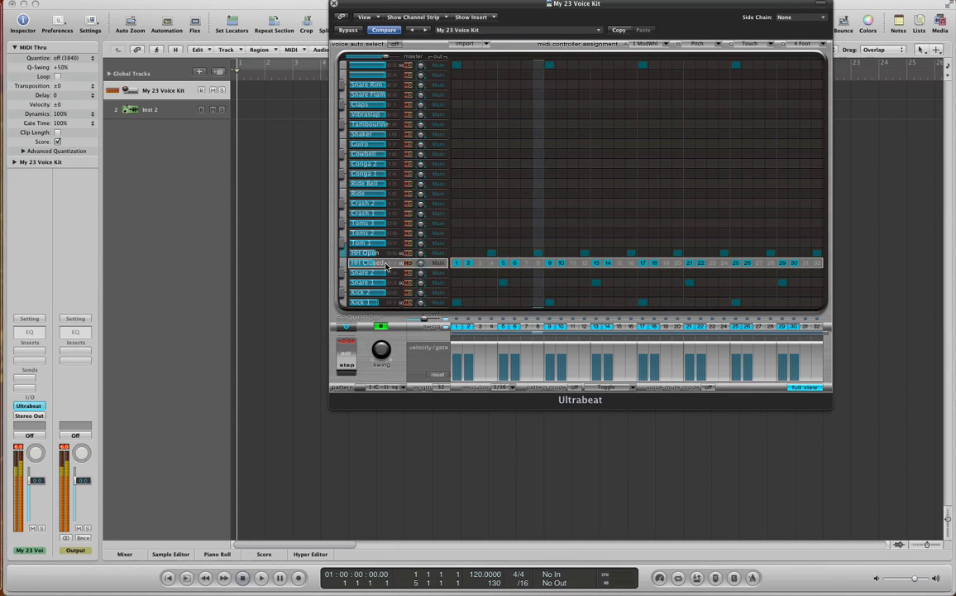
right_click(497, 263)
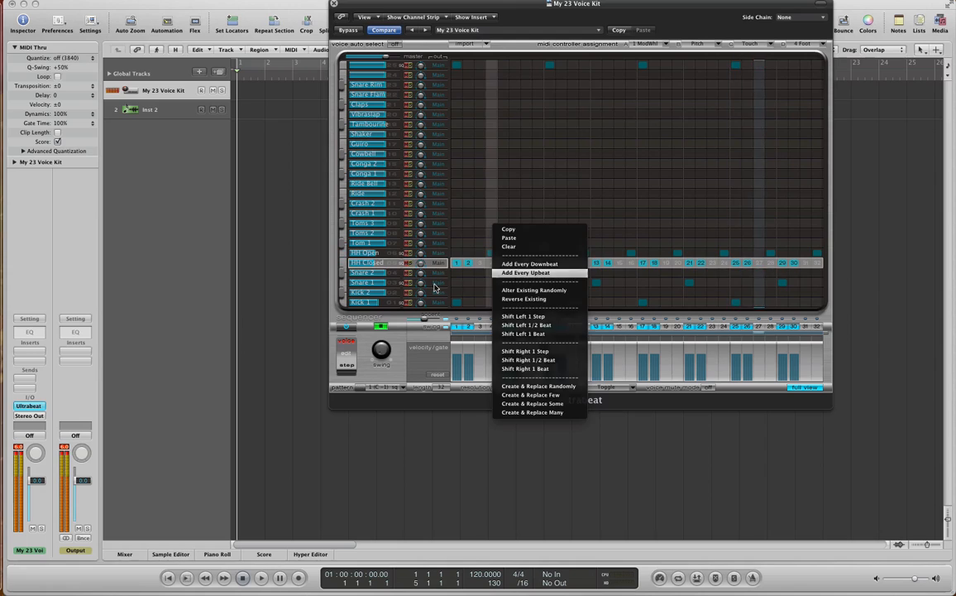
click(526, 273)
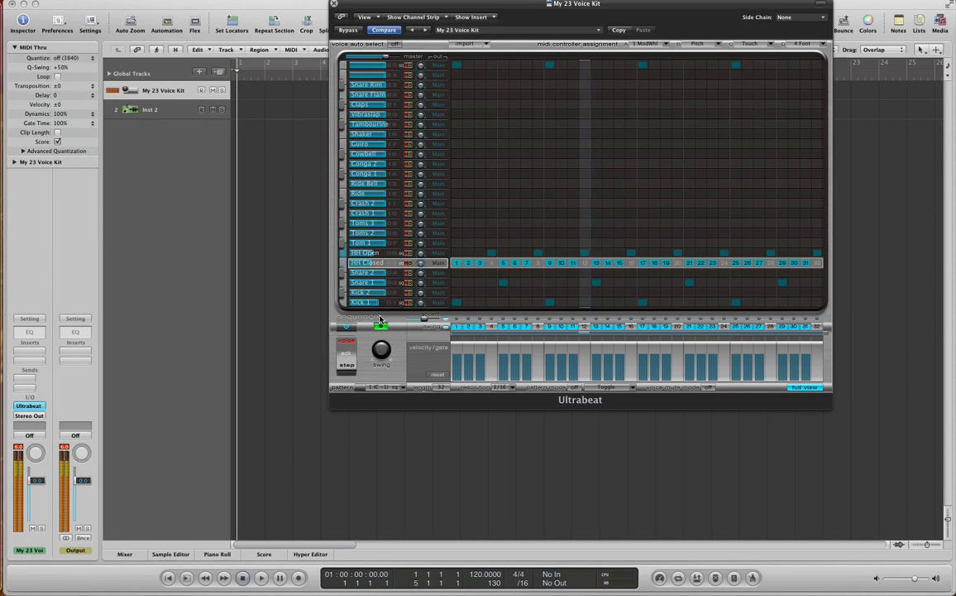
Add hits on steps 3, 16, 19 and 32 of the Kick 1 voice, leaving step 11 empty
click(362, 301)
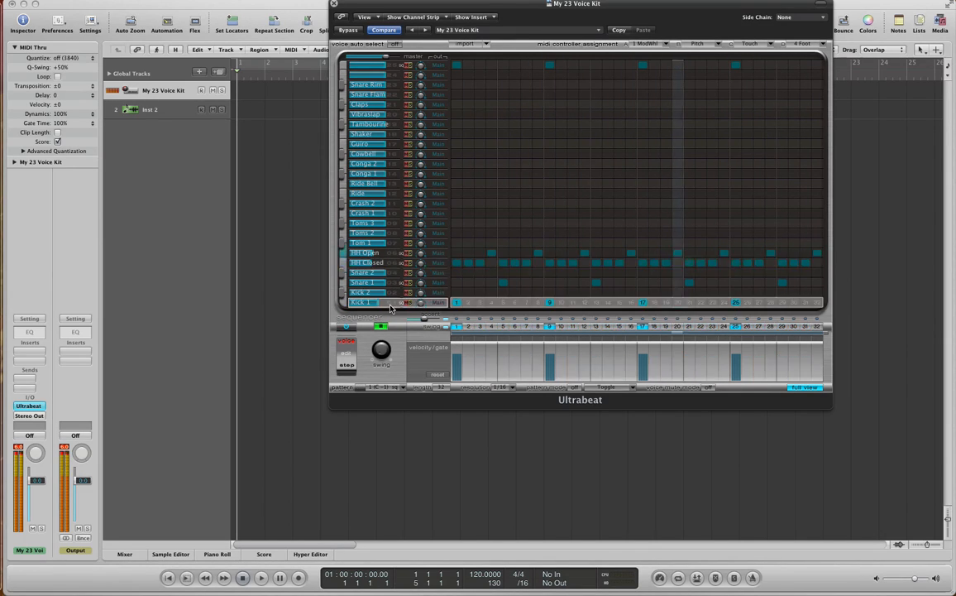
click(479, 327)
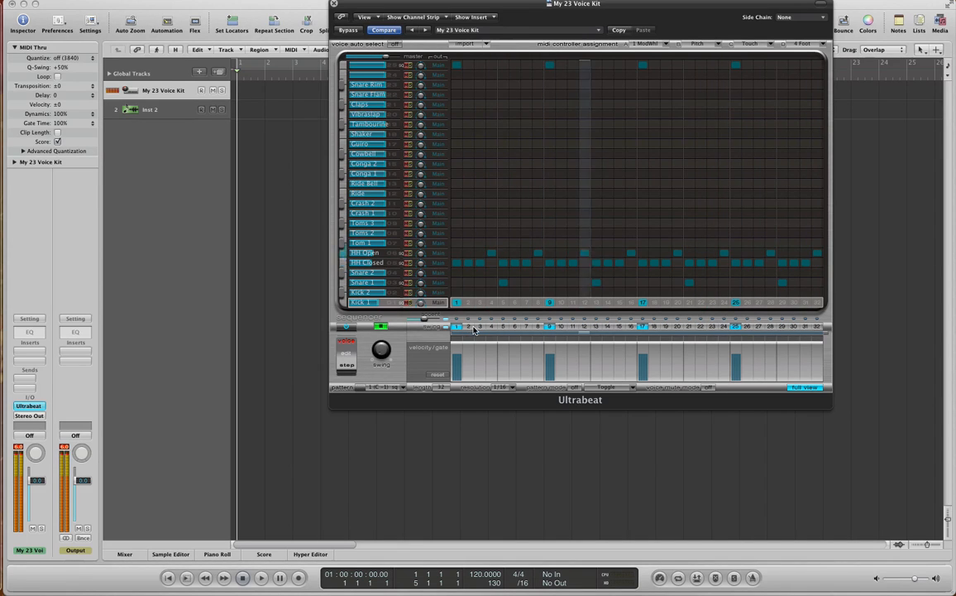
click(573, 326)
click(666, 327)
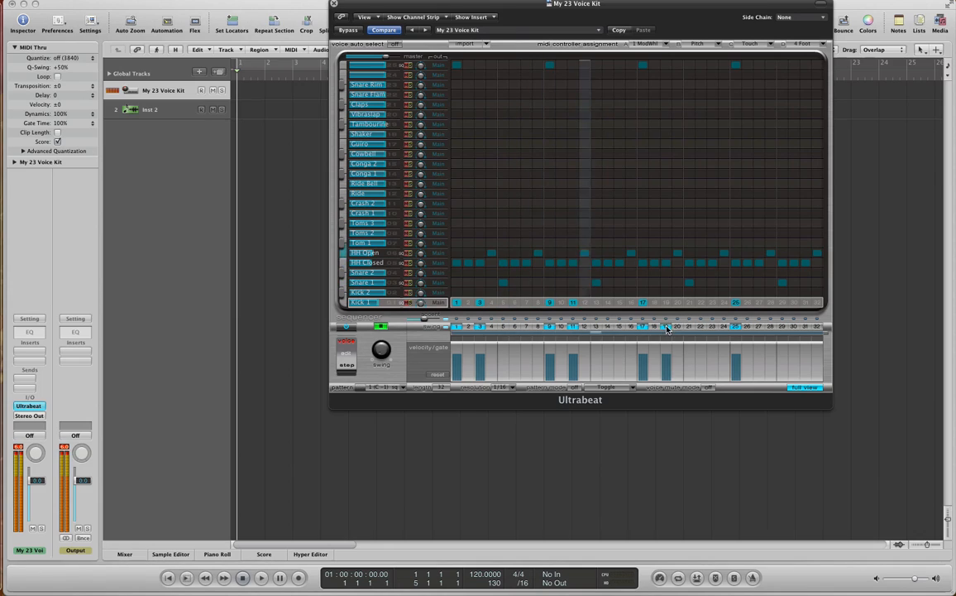
click(570, 328)
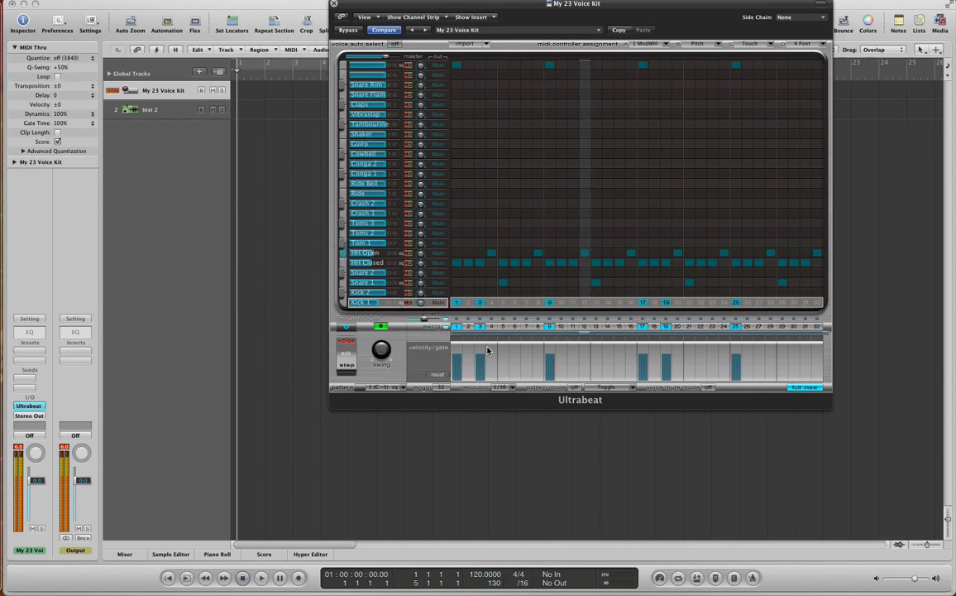
click(817, 326)
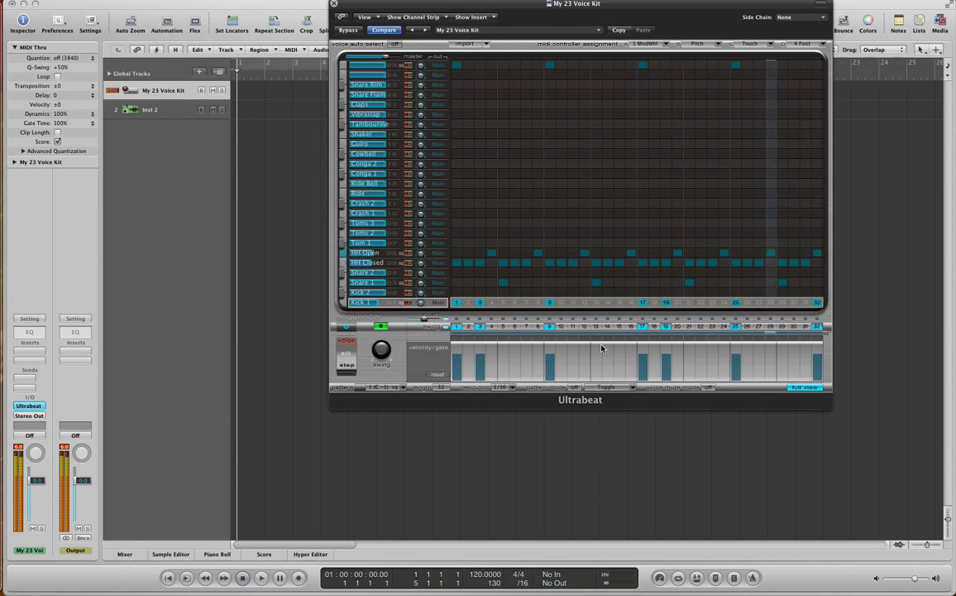
click(630, 327)
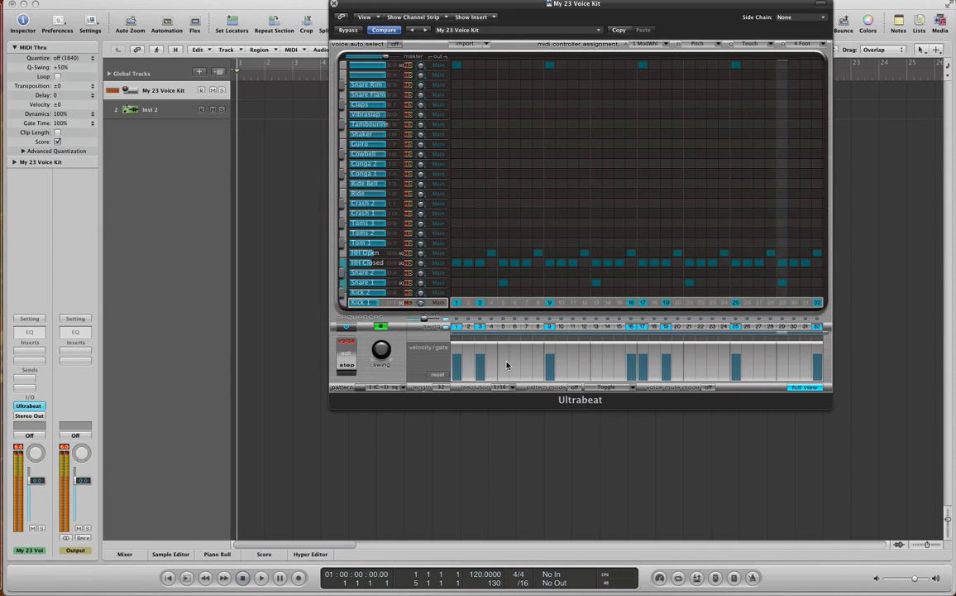
Add hits on steps 15 and 31 of the Snare 1 voice and stop the sequencer playback
click(385, 283)
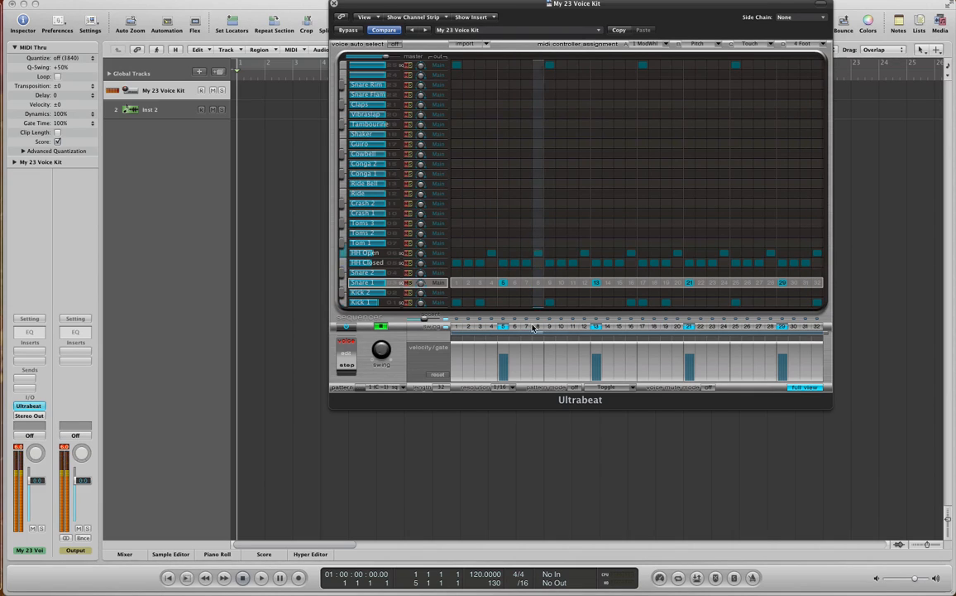
click(619, 325)
click(805, 326)
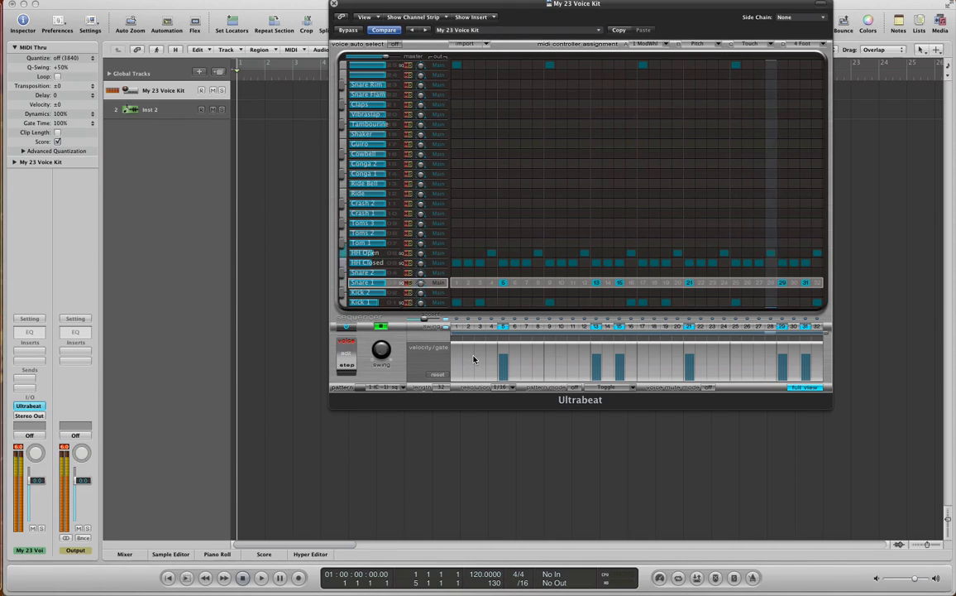
click(385, 329)
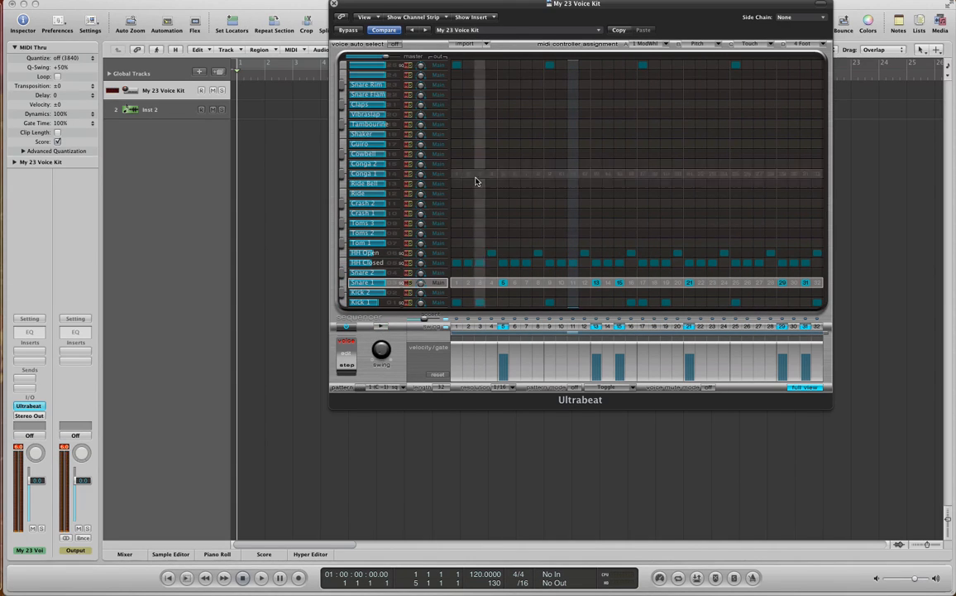
Place the sequencer pattern as a MIDI region at bar 1 of the My 23 Voice Kit track and close the Ultrabeat window
drag(421, 4, 486, 4)
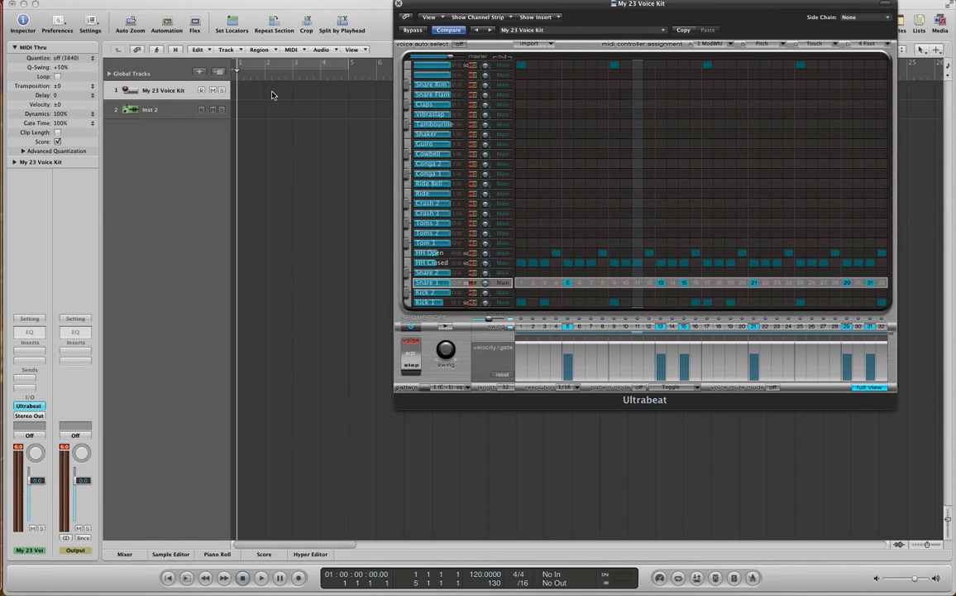
drag(422, 387, 252, 96)
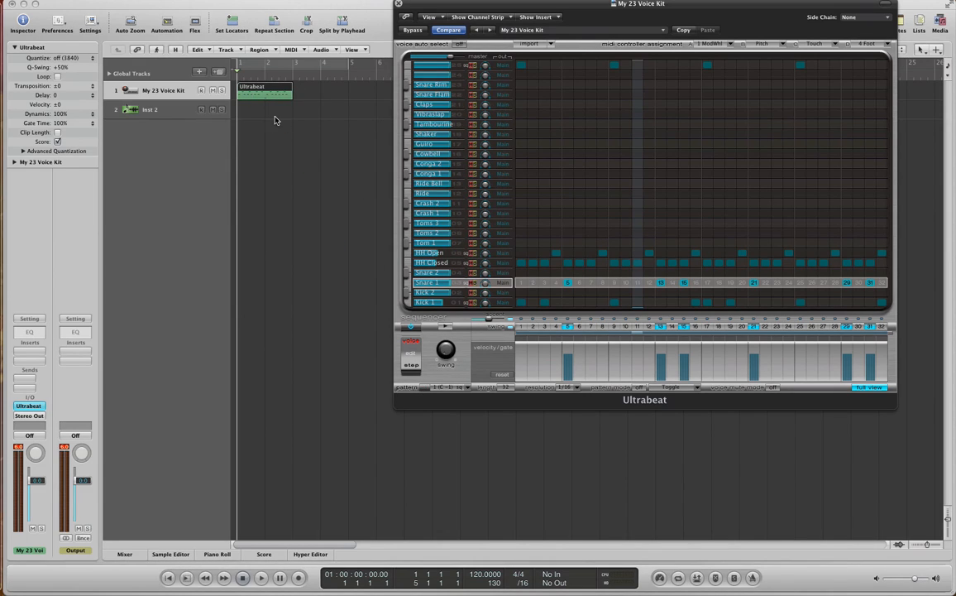
click(398, 5)
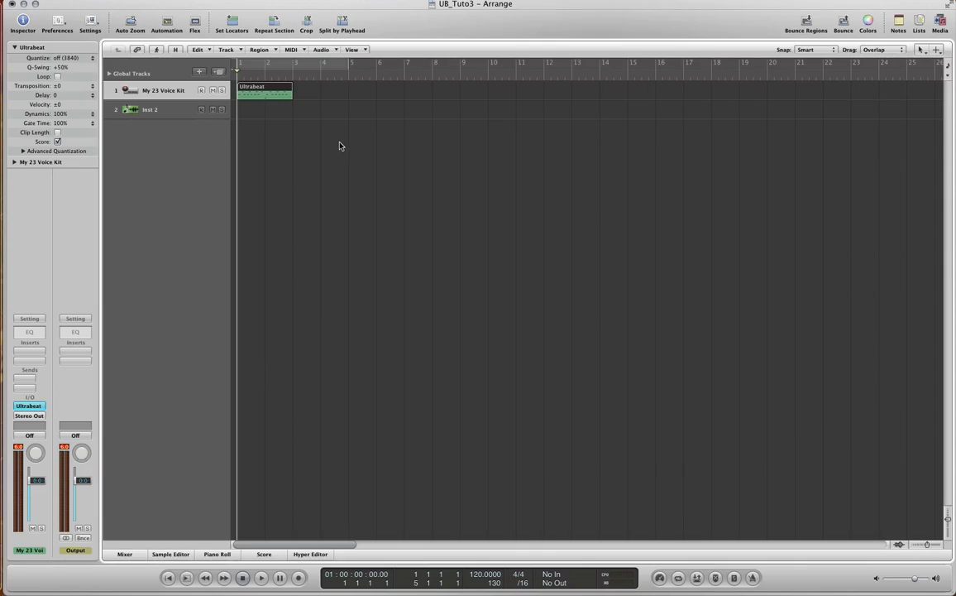
Export the Ultrabeat region as the MIDI file UB_Tuto3.mid into the Desktop's UB_Tuto3 folder, moving all events that precede the start position
right_click(267, 95)
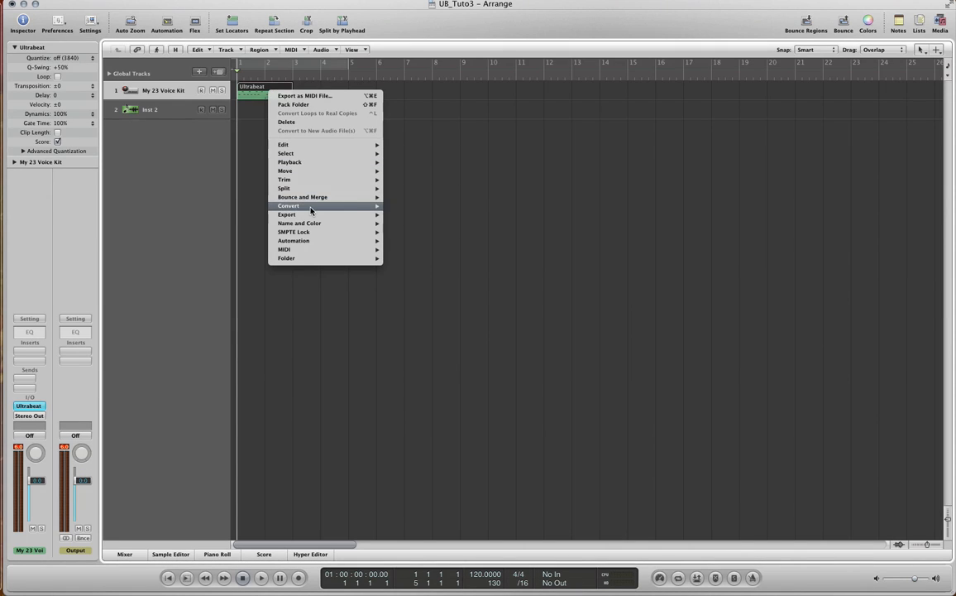
mouse_move(311, 210)
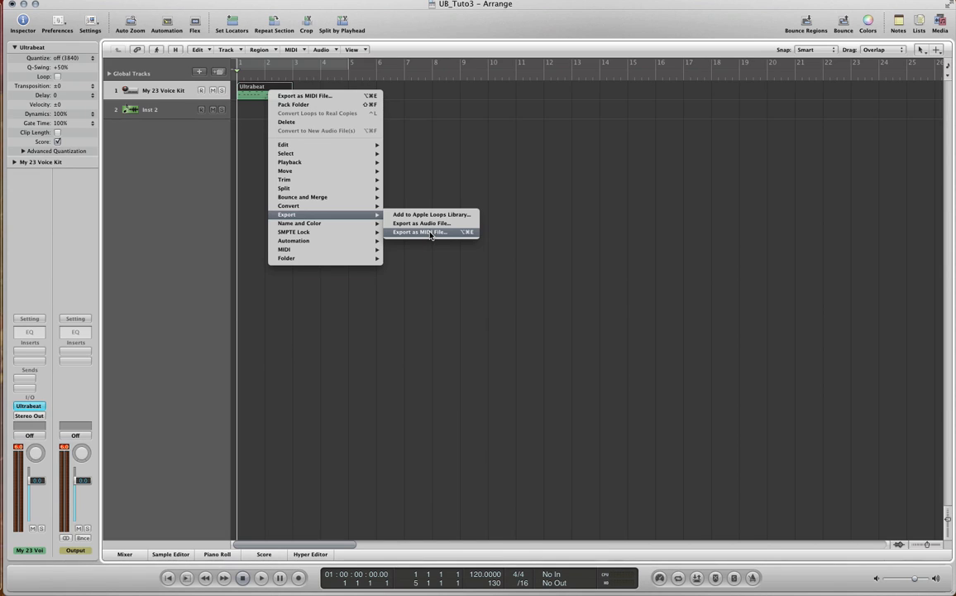
click(429, 233)
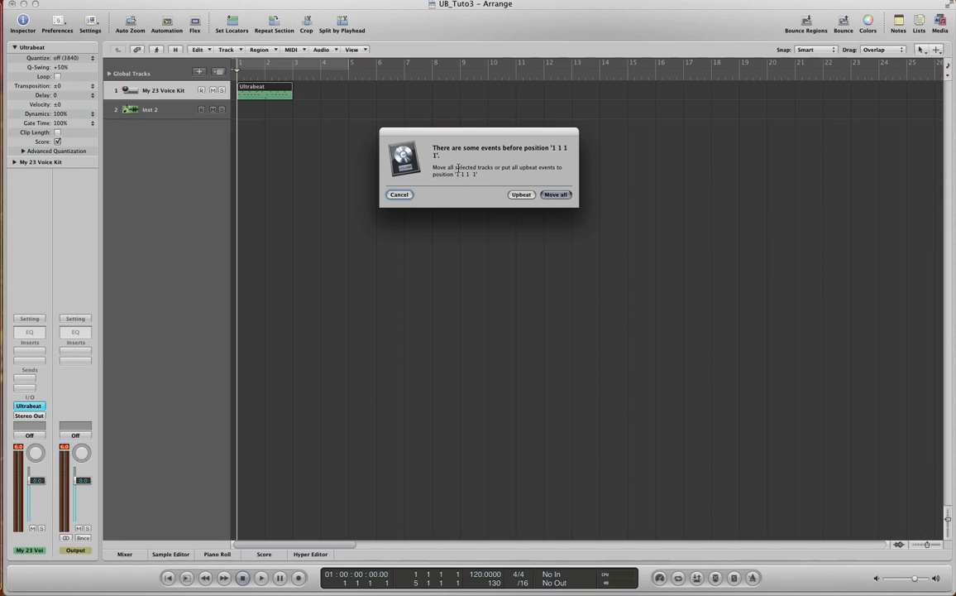
click(555, 195)
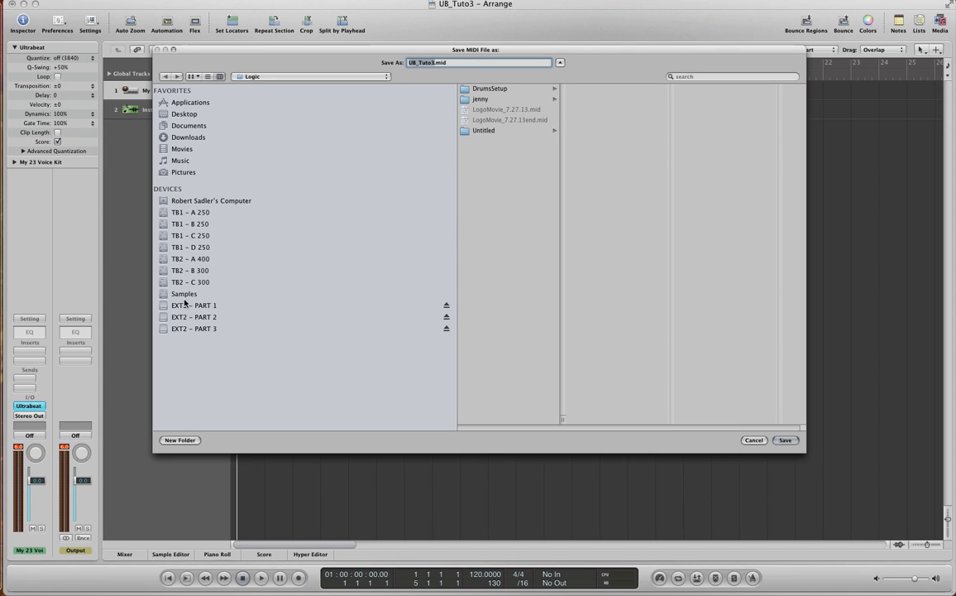
click(174, 114)
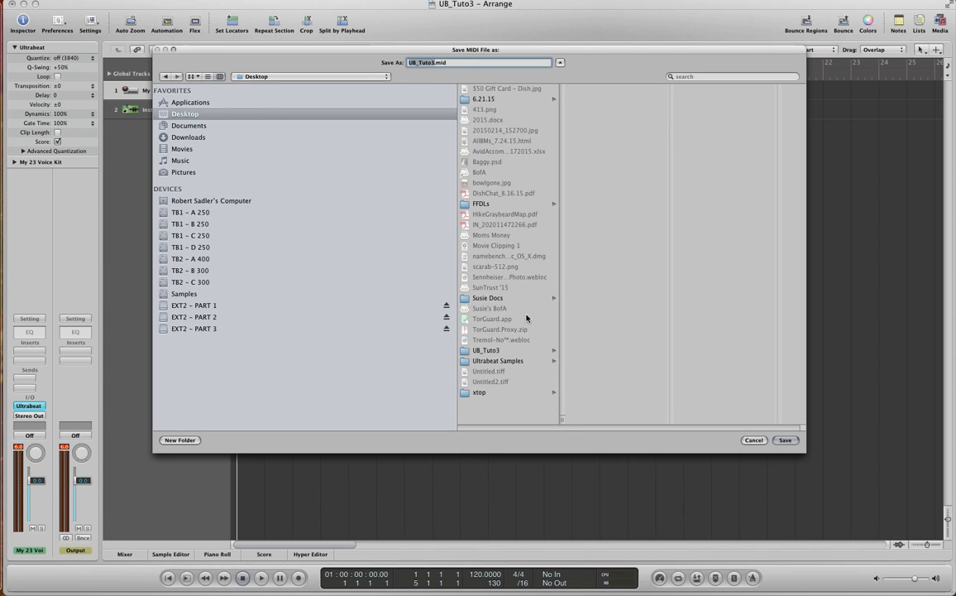
click(495, 350)
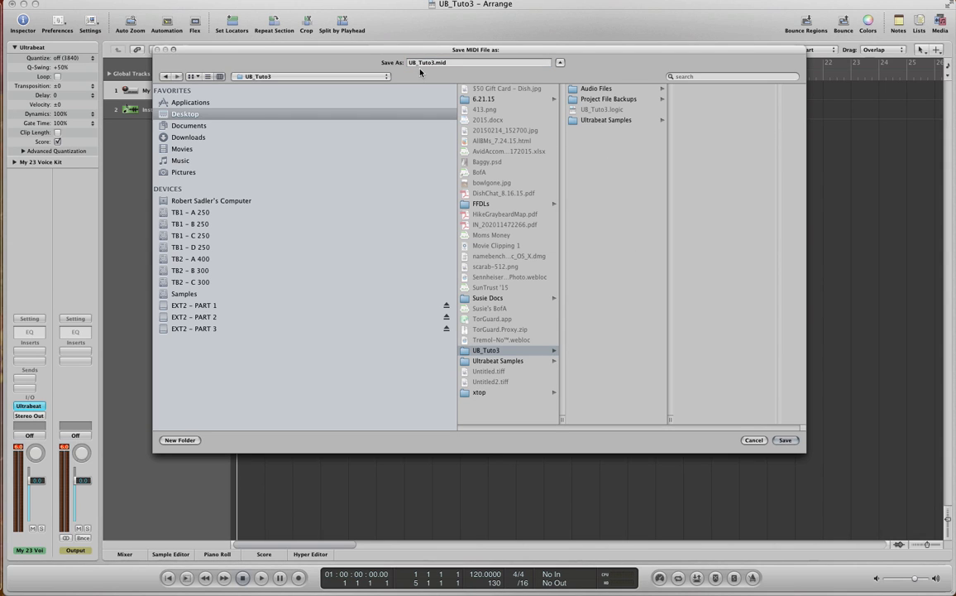
click(784, 440)
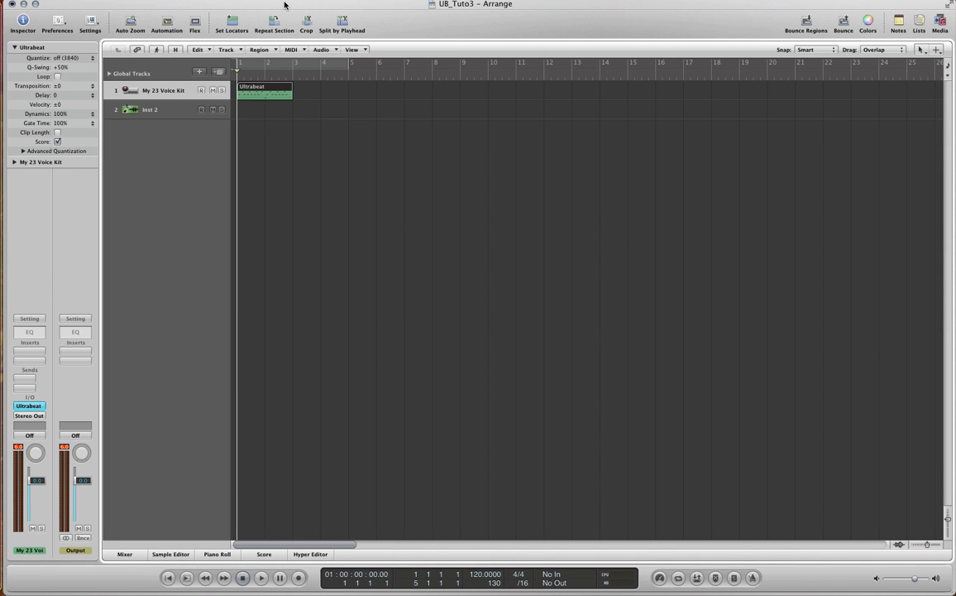
Close the UB_Tuto3 project and open the recent project LO_edit.logic
key(super+h)
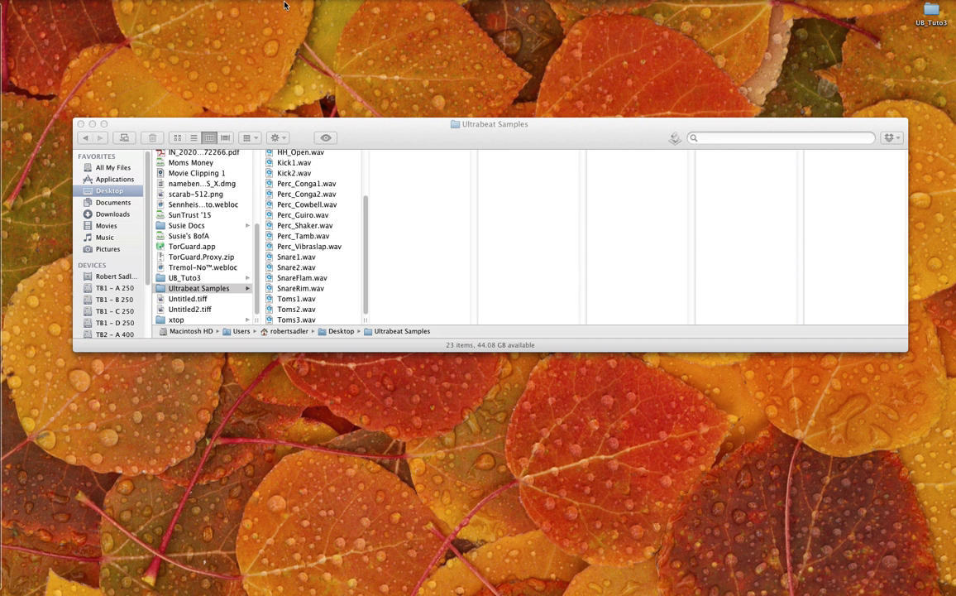
click(69, 2)
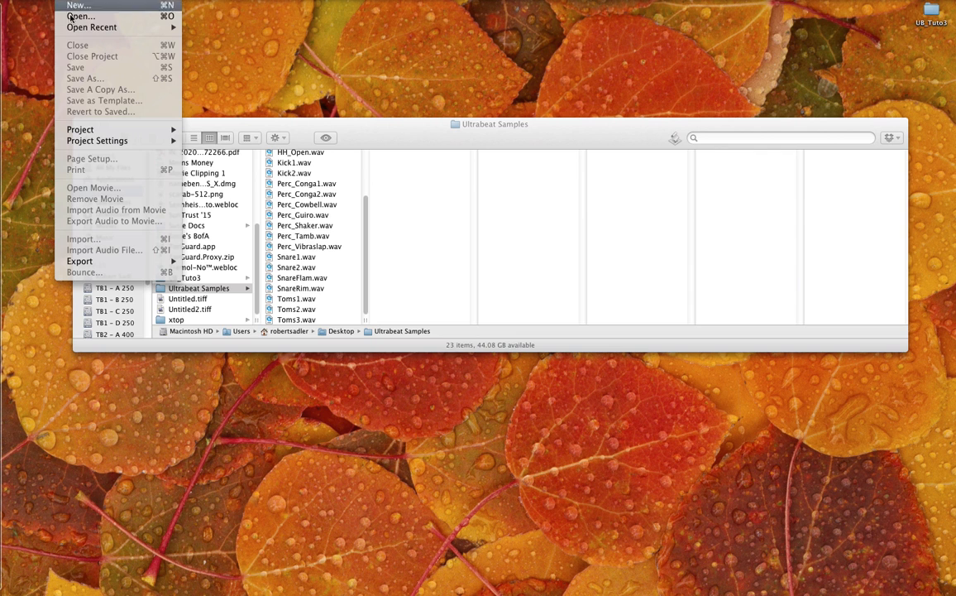
mouse_move(75, 28)
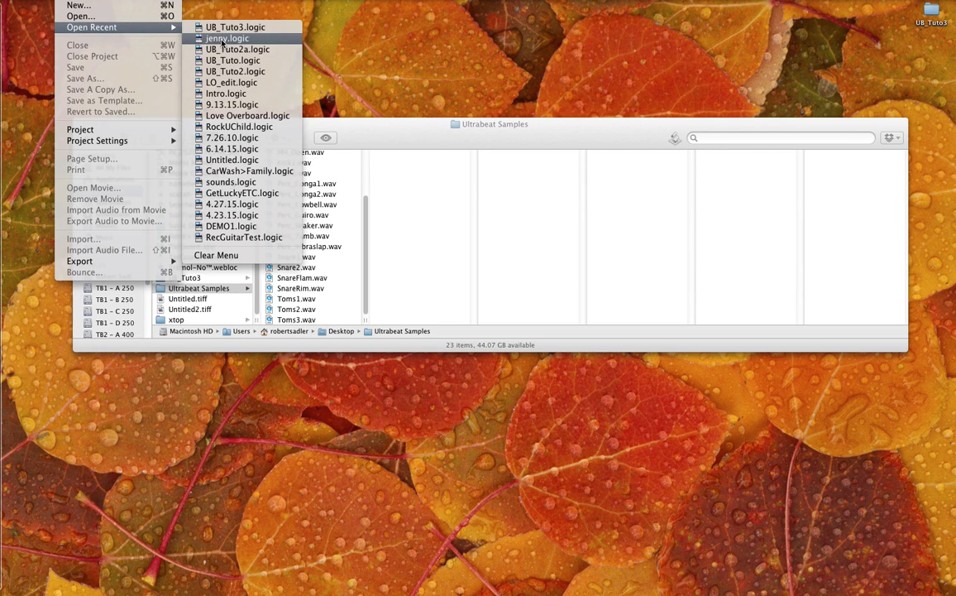
click(247, 83)
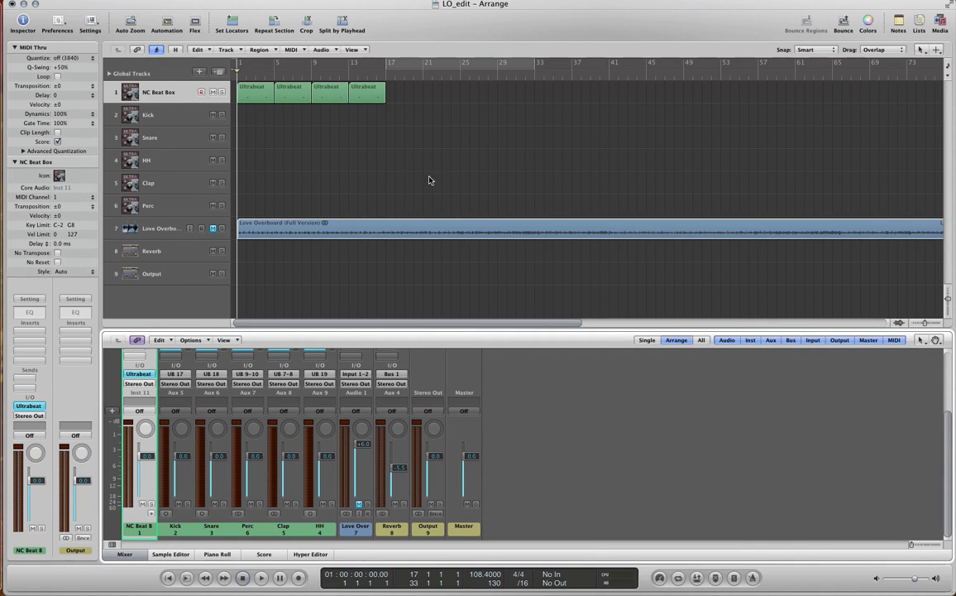
Open the NC Beat Box track's Ultrabeat window, move it clear of the regions, and listen to the existing drum arrangement
click(29, 406)
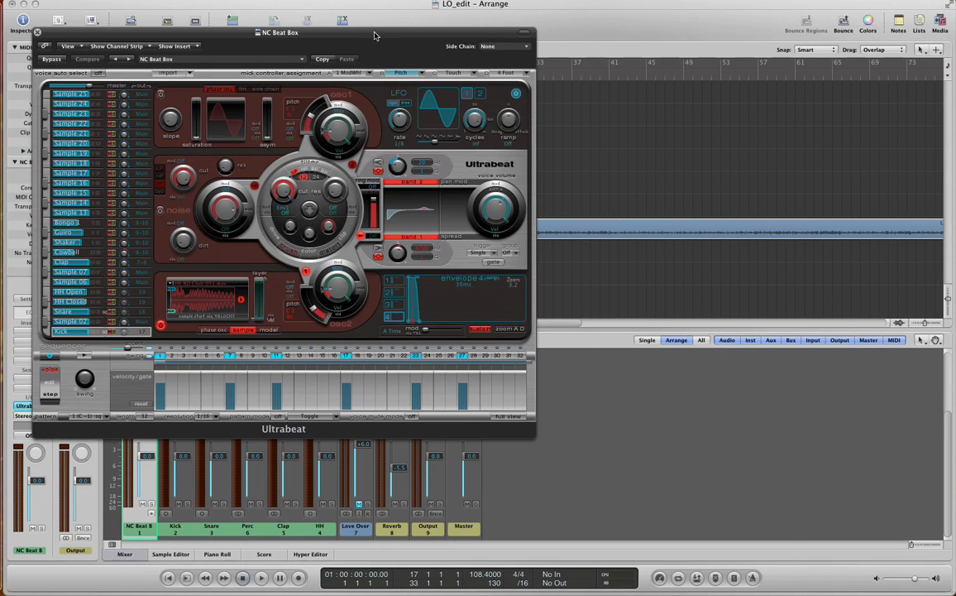
drag(380, 35, 743, 6)
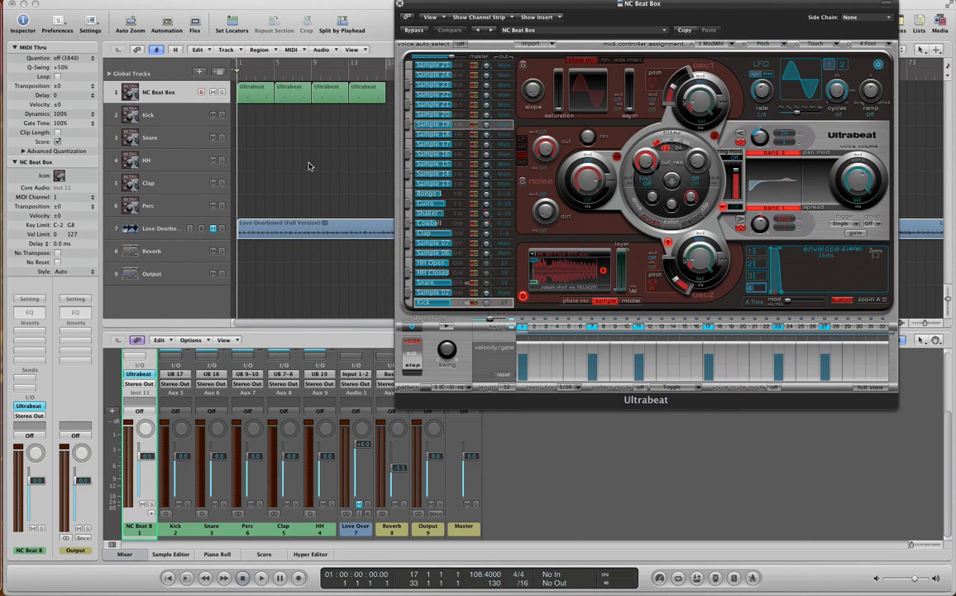
key(space)
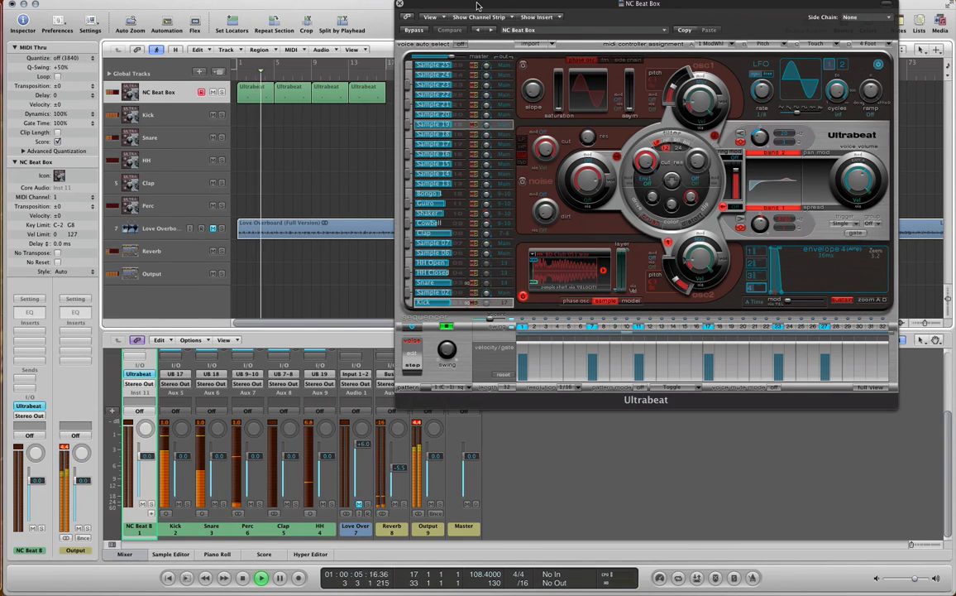
drag(402, 6, 487, 7)
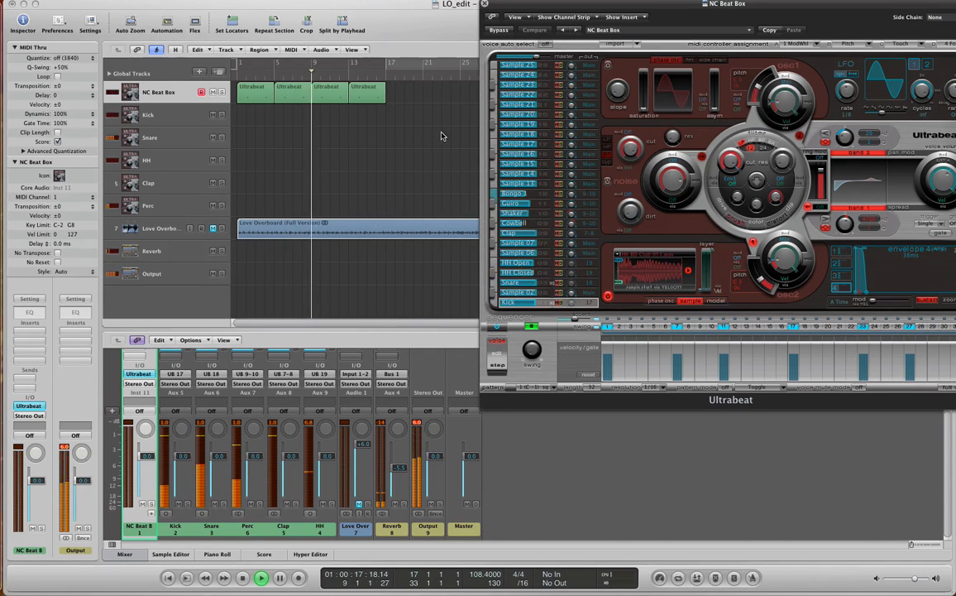
key(space)
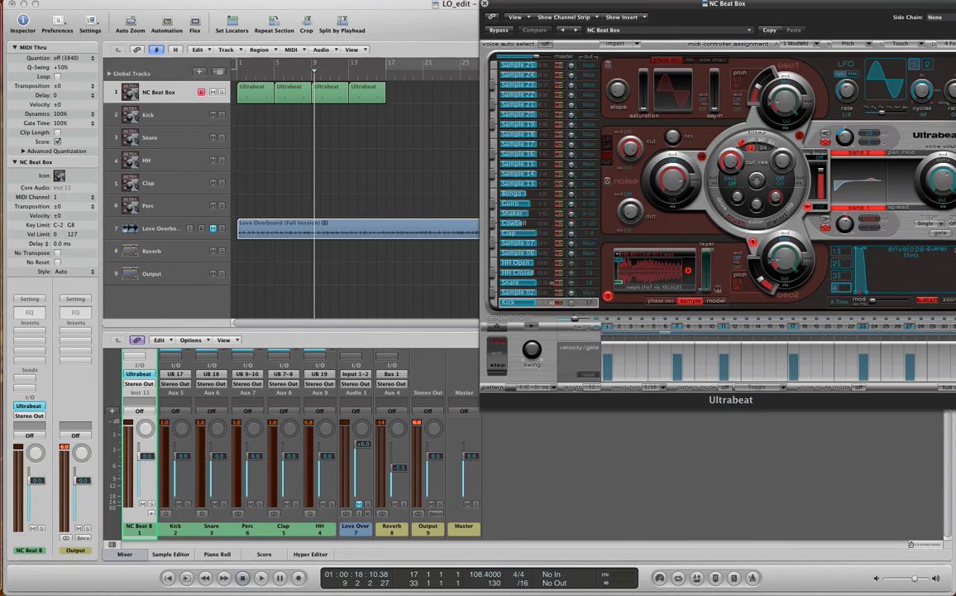
Import UB_Tuto3.mid from the UB_Tuto3 folder onto the NC Beat Box track at bar 17, right after the last region
click(14, 12)
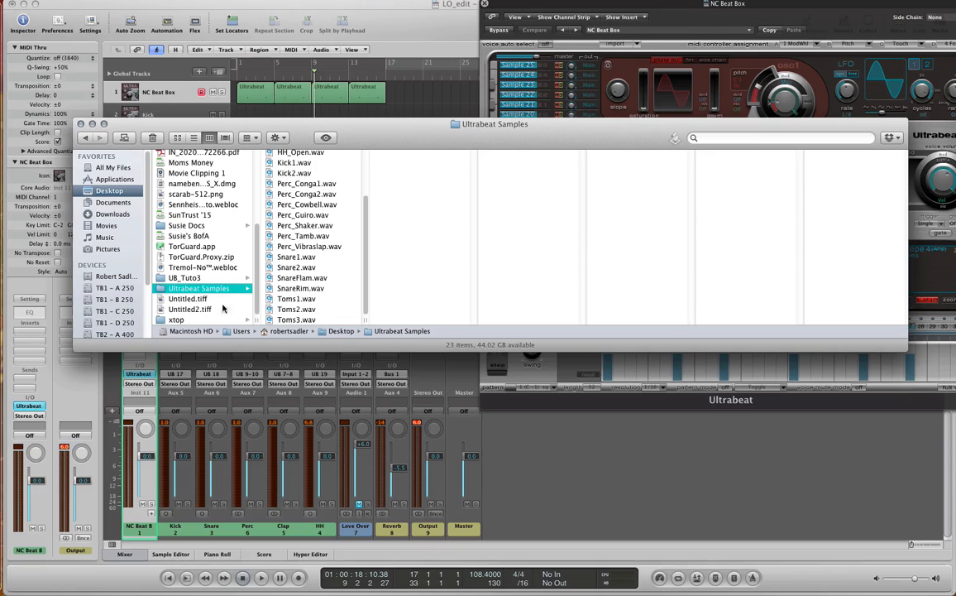
click(191, 277)
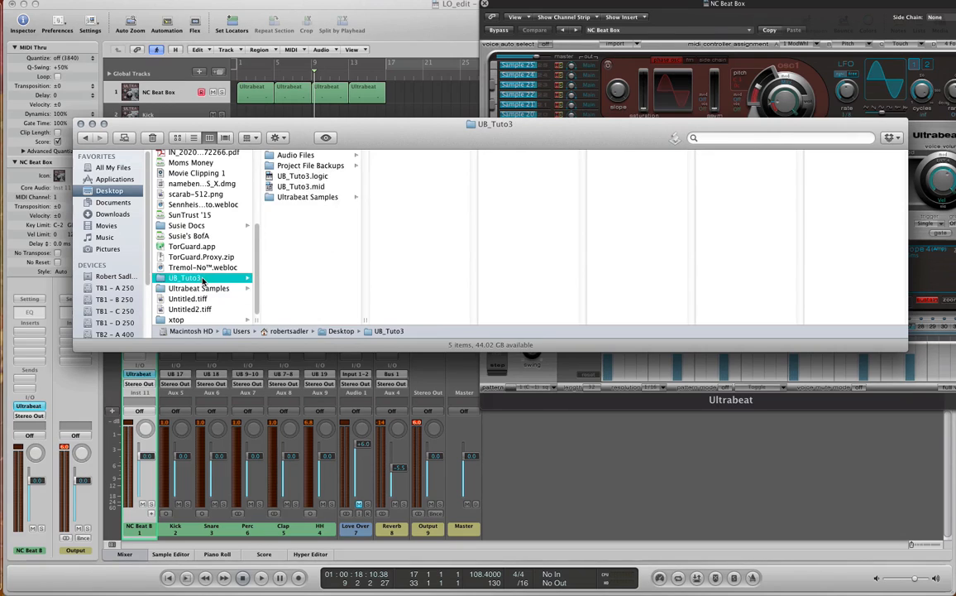
click(301, 187)
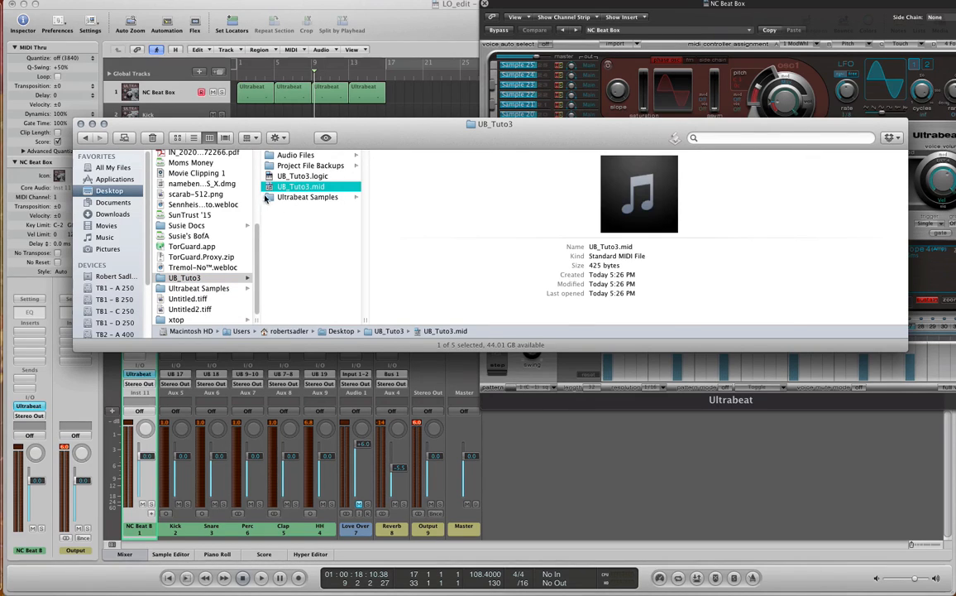
drag(275, 188, 395, 92)
click(482, 109)
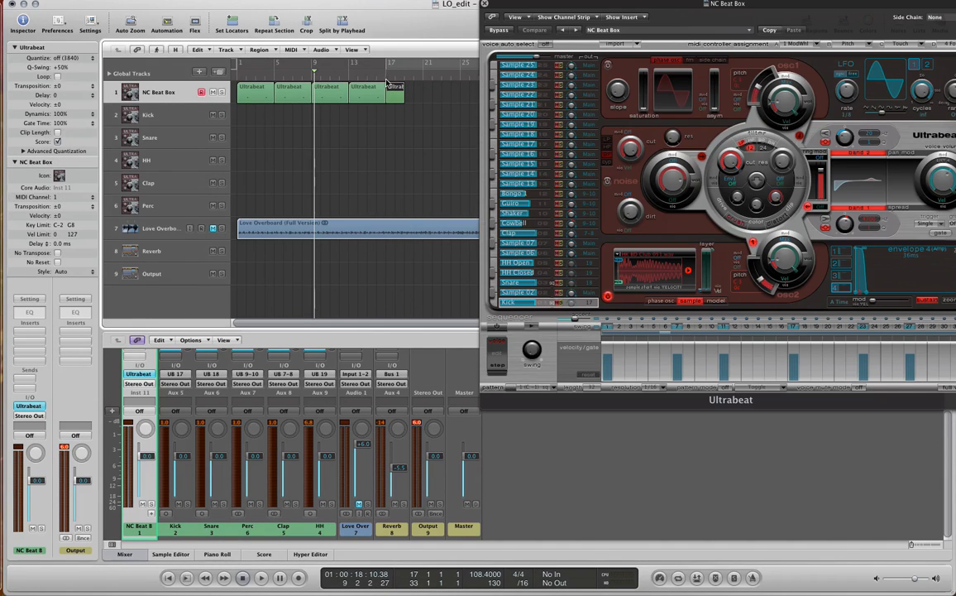
Set the cycle range to the imported region at bar 17, turn cycling on and play the loop with the NC Beat Box kit
key(super+u)
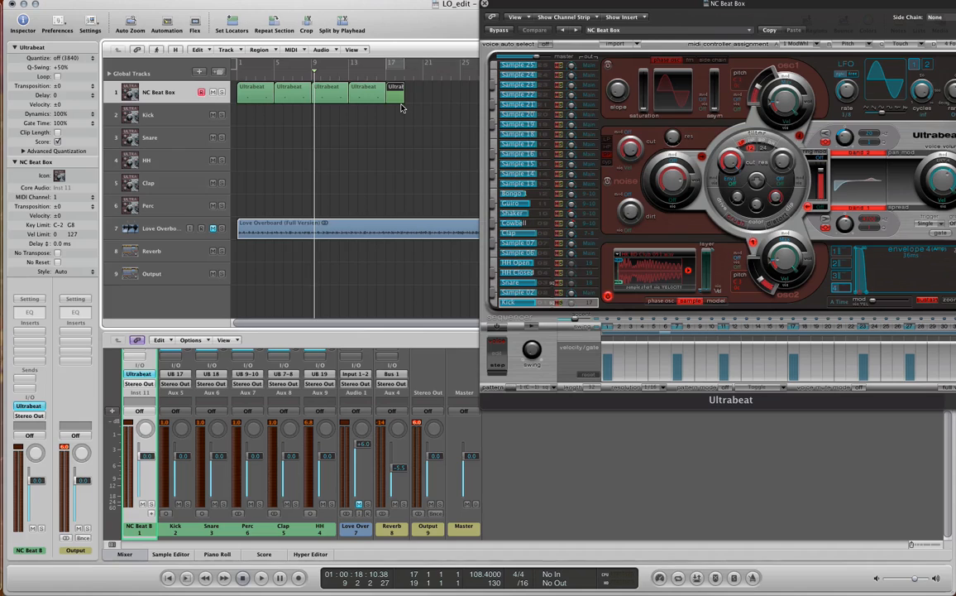
key(c)
key(space)
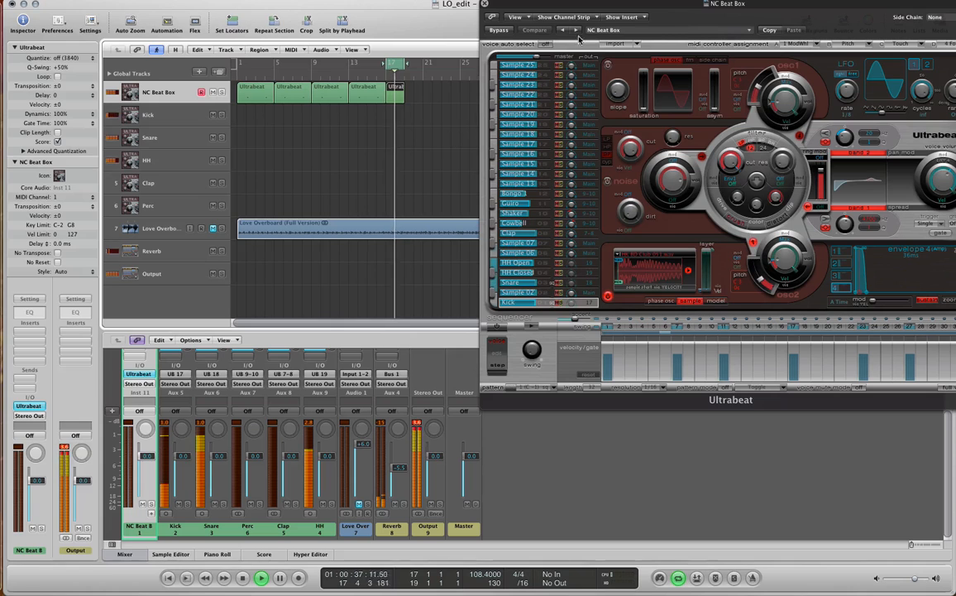
mouse_move(670, 4)
mouse_down()
mouse_move(623, 4)
mouse_move(685, 4)
mouse_move(656, 5)
mouse_up()
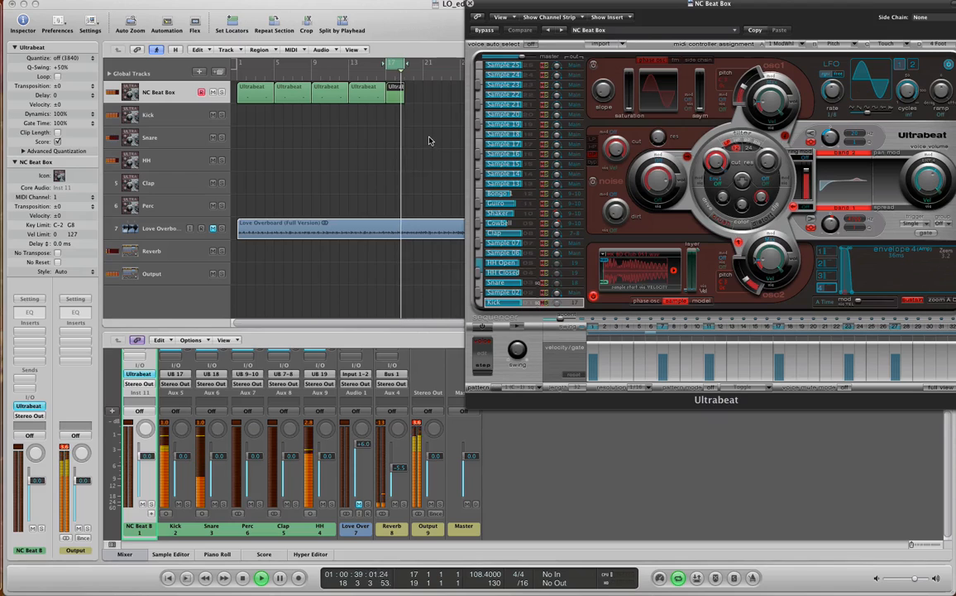
Load the My 23 Voice Kit setting into the track's Ultrabeat and play the looped region with it
click(616, 31)
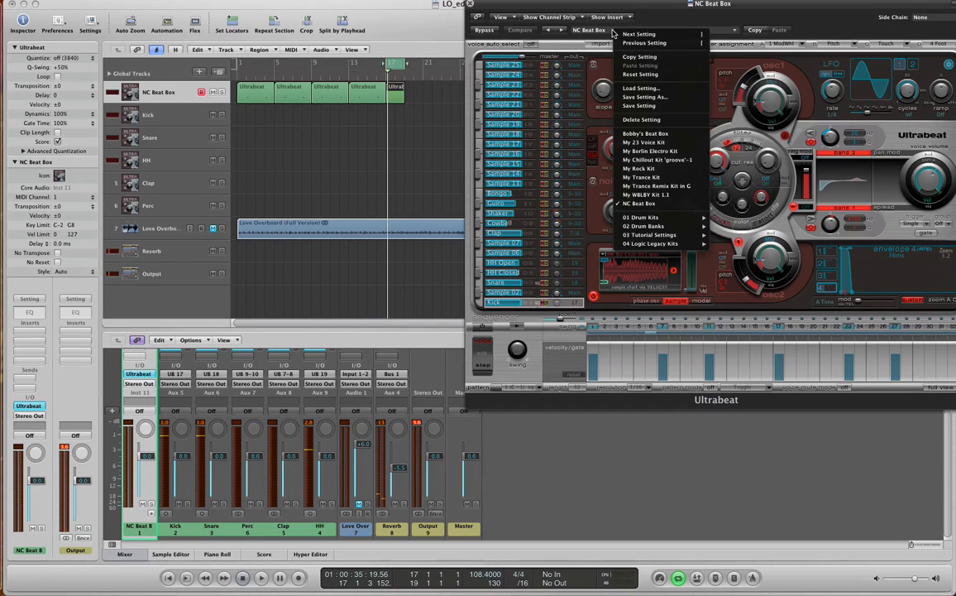
click(660, 144)
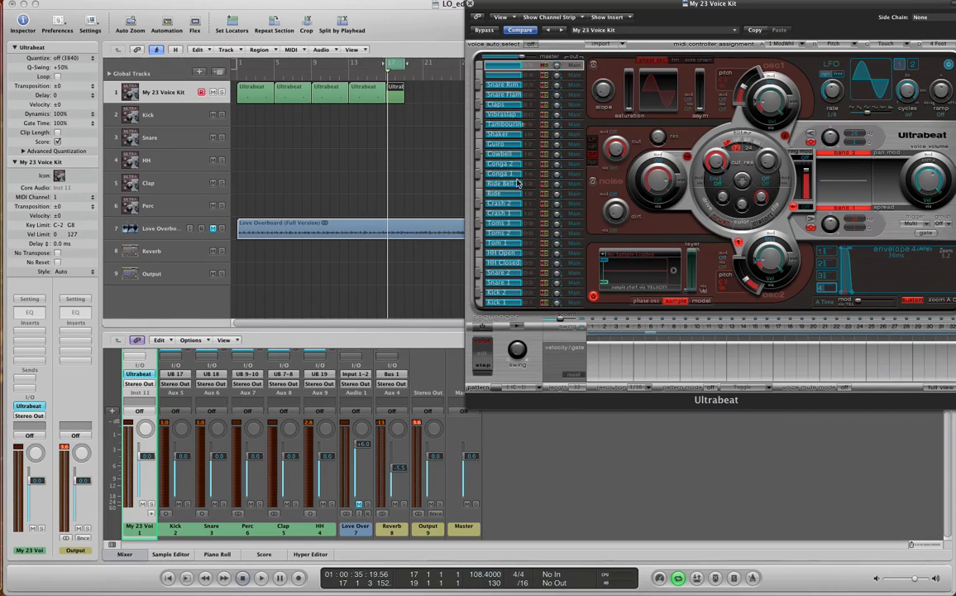
key(space)
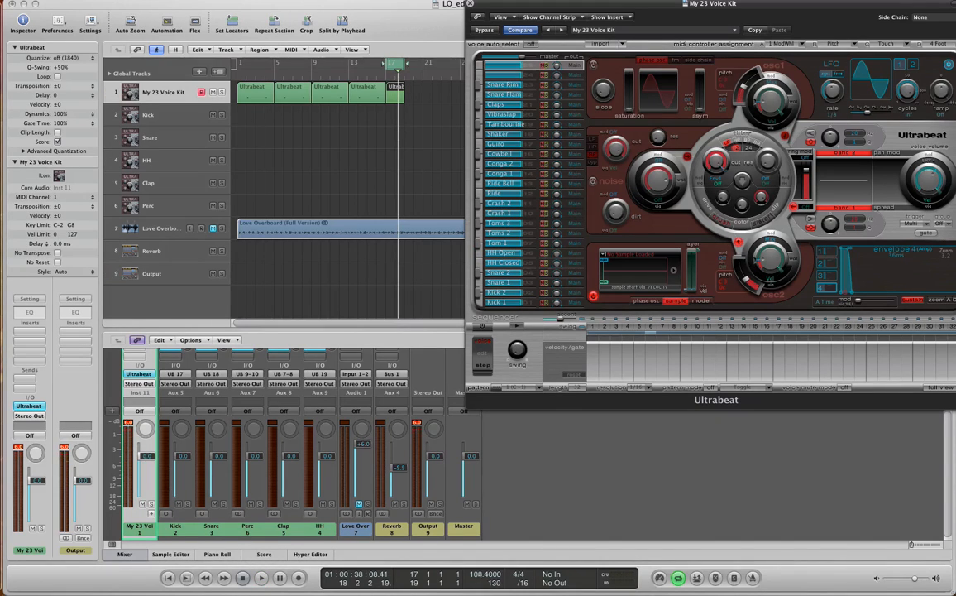
Set the project tempo to 120 and listen to the looped region
double_click(484, 574)
text(120)
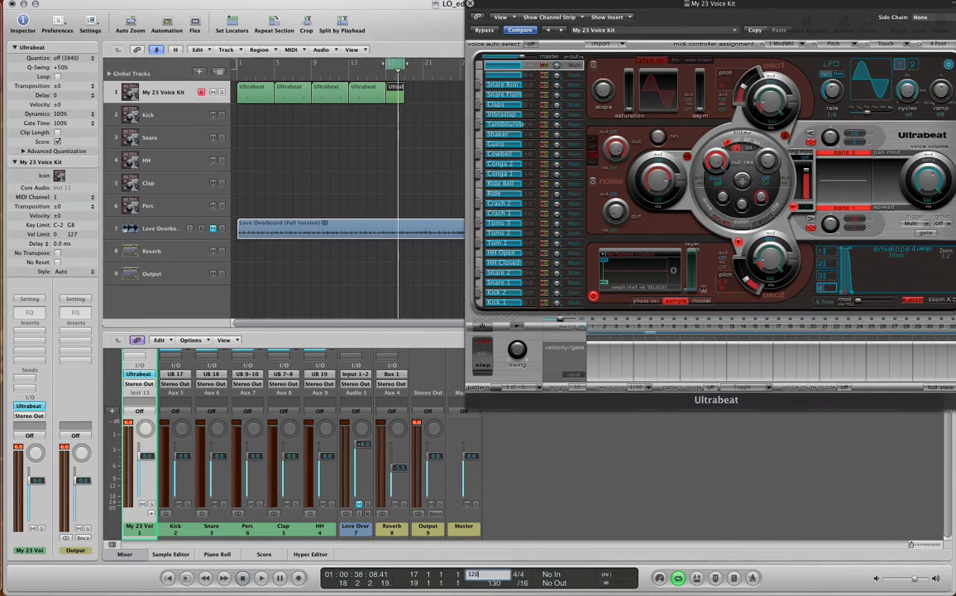
key(Return)
key(space)
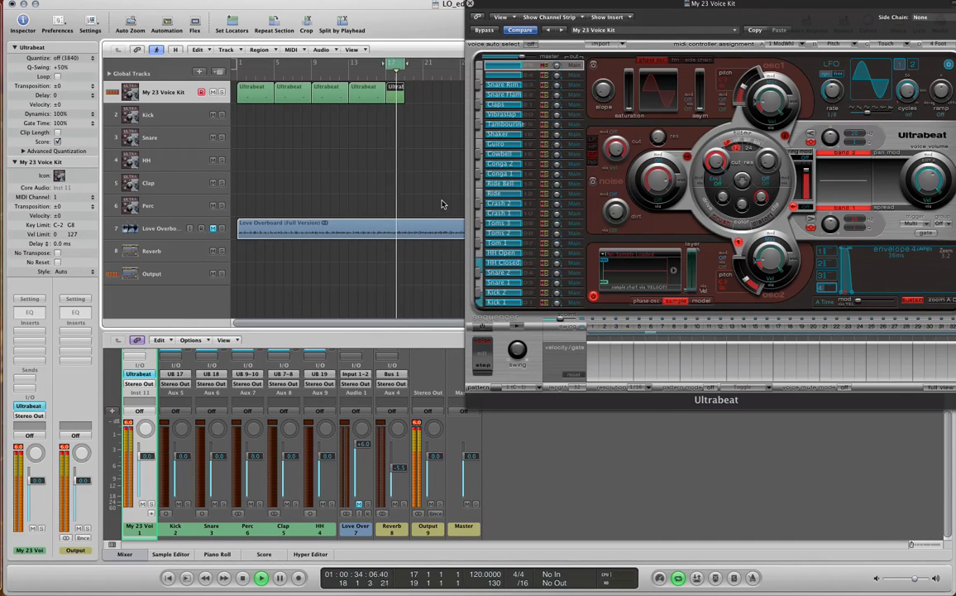
key(space)
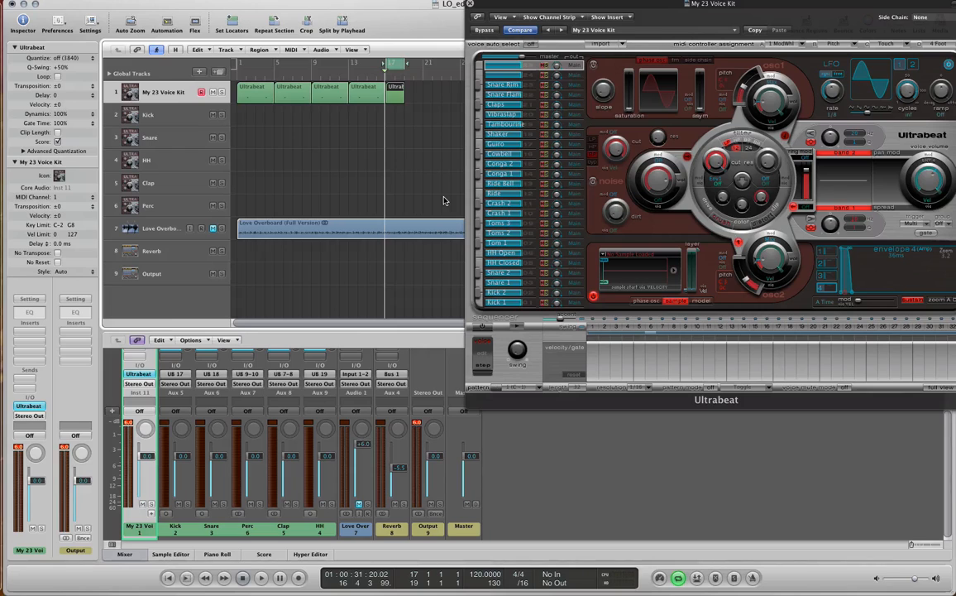
Lower Ultrabeat's master volume to -6.5 dB while the loop plays
key(space)
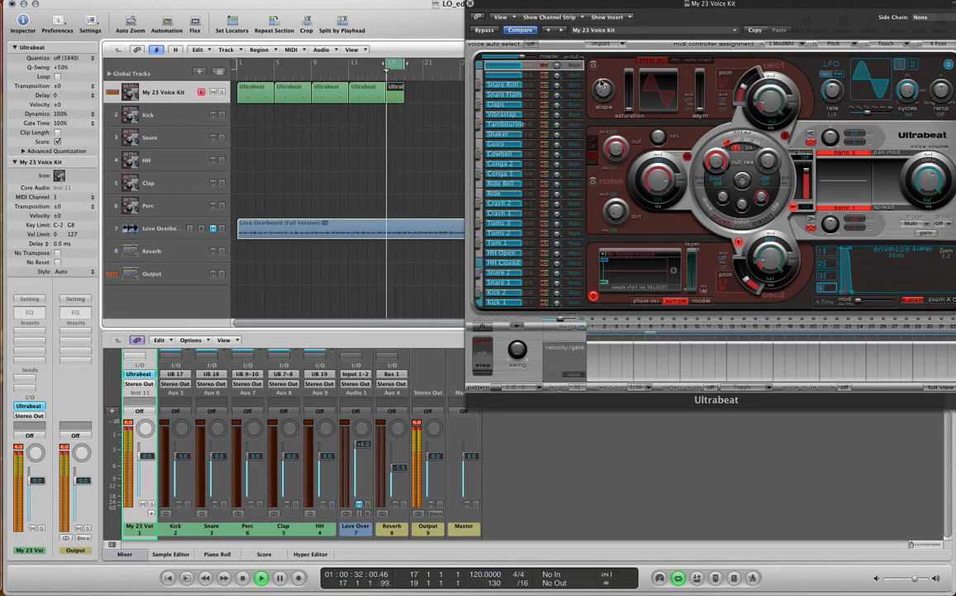
click(519, 58)
drag(520, 58, 514, 58)
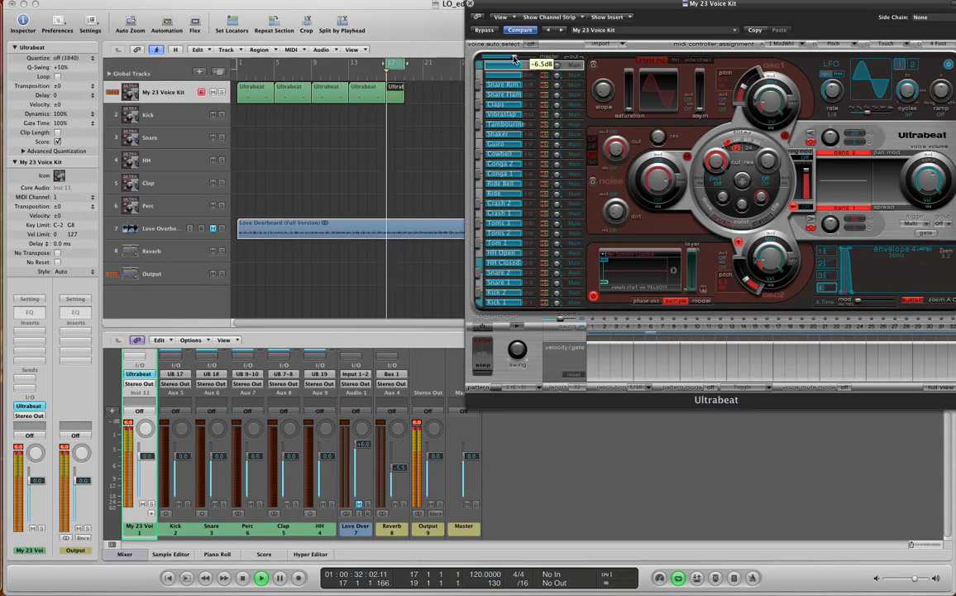